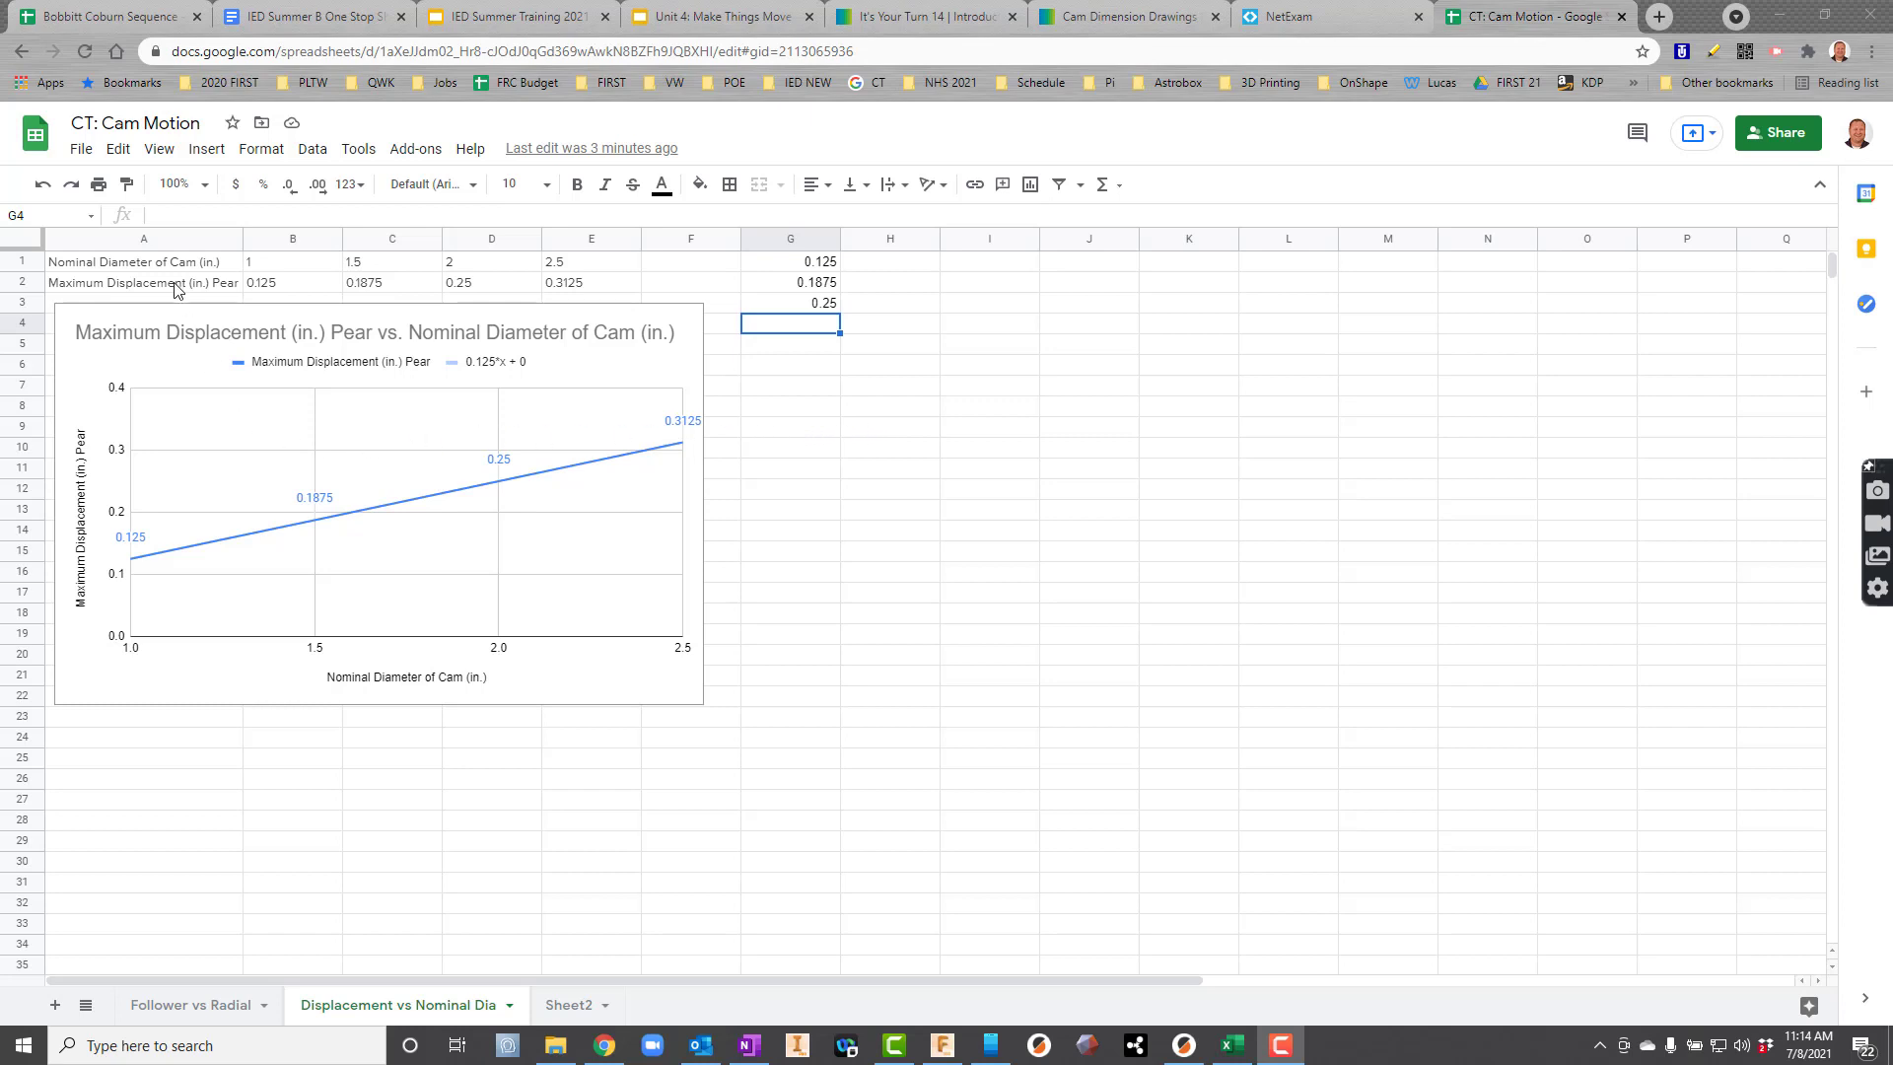
# Step: Select A1:E2 and insert a new chart from the displacement data
pyautogui.moveTo(156, 267); pyautogui.dragTo(580, 286)
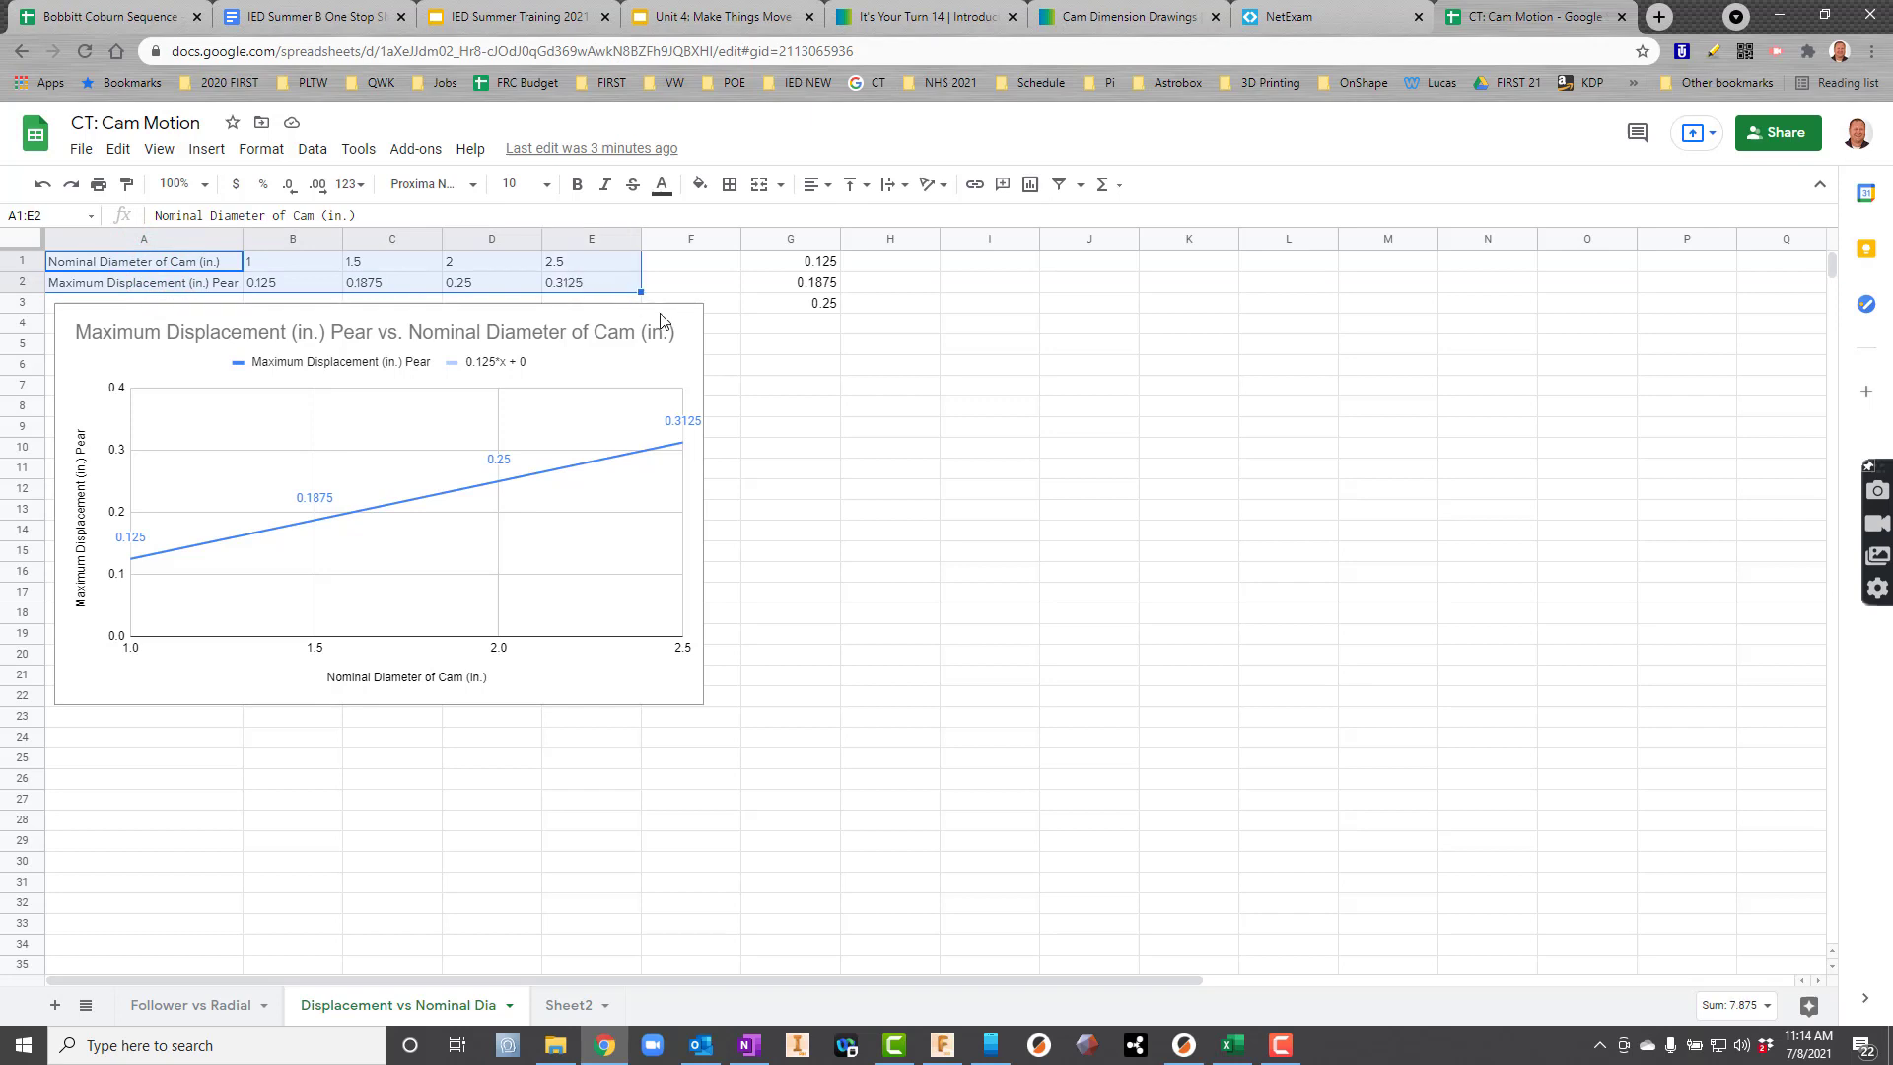
pyautogui.click(870, 480)
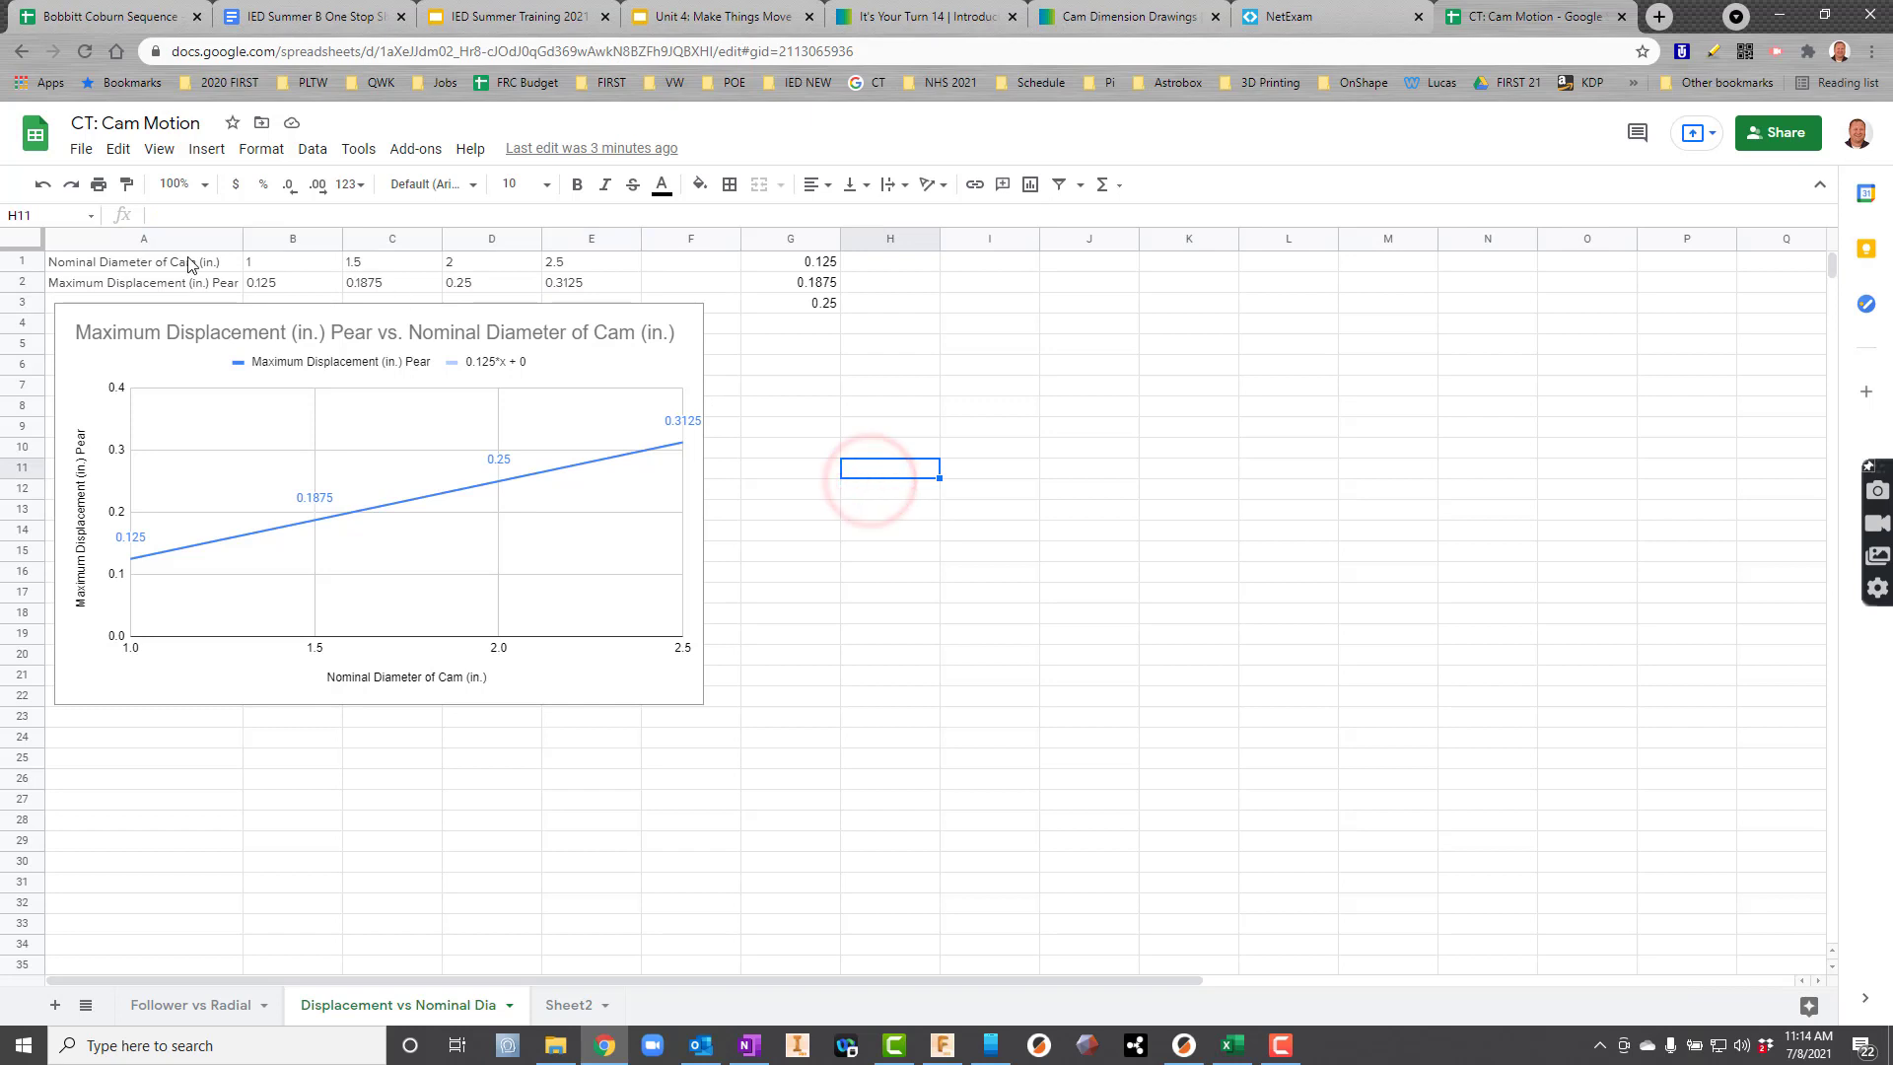
pyautogui.moveTo(188, 261); pyautogui.dragTo(570, 297)
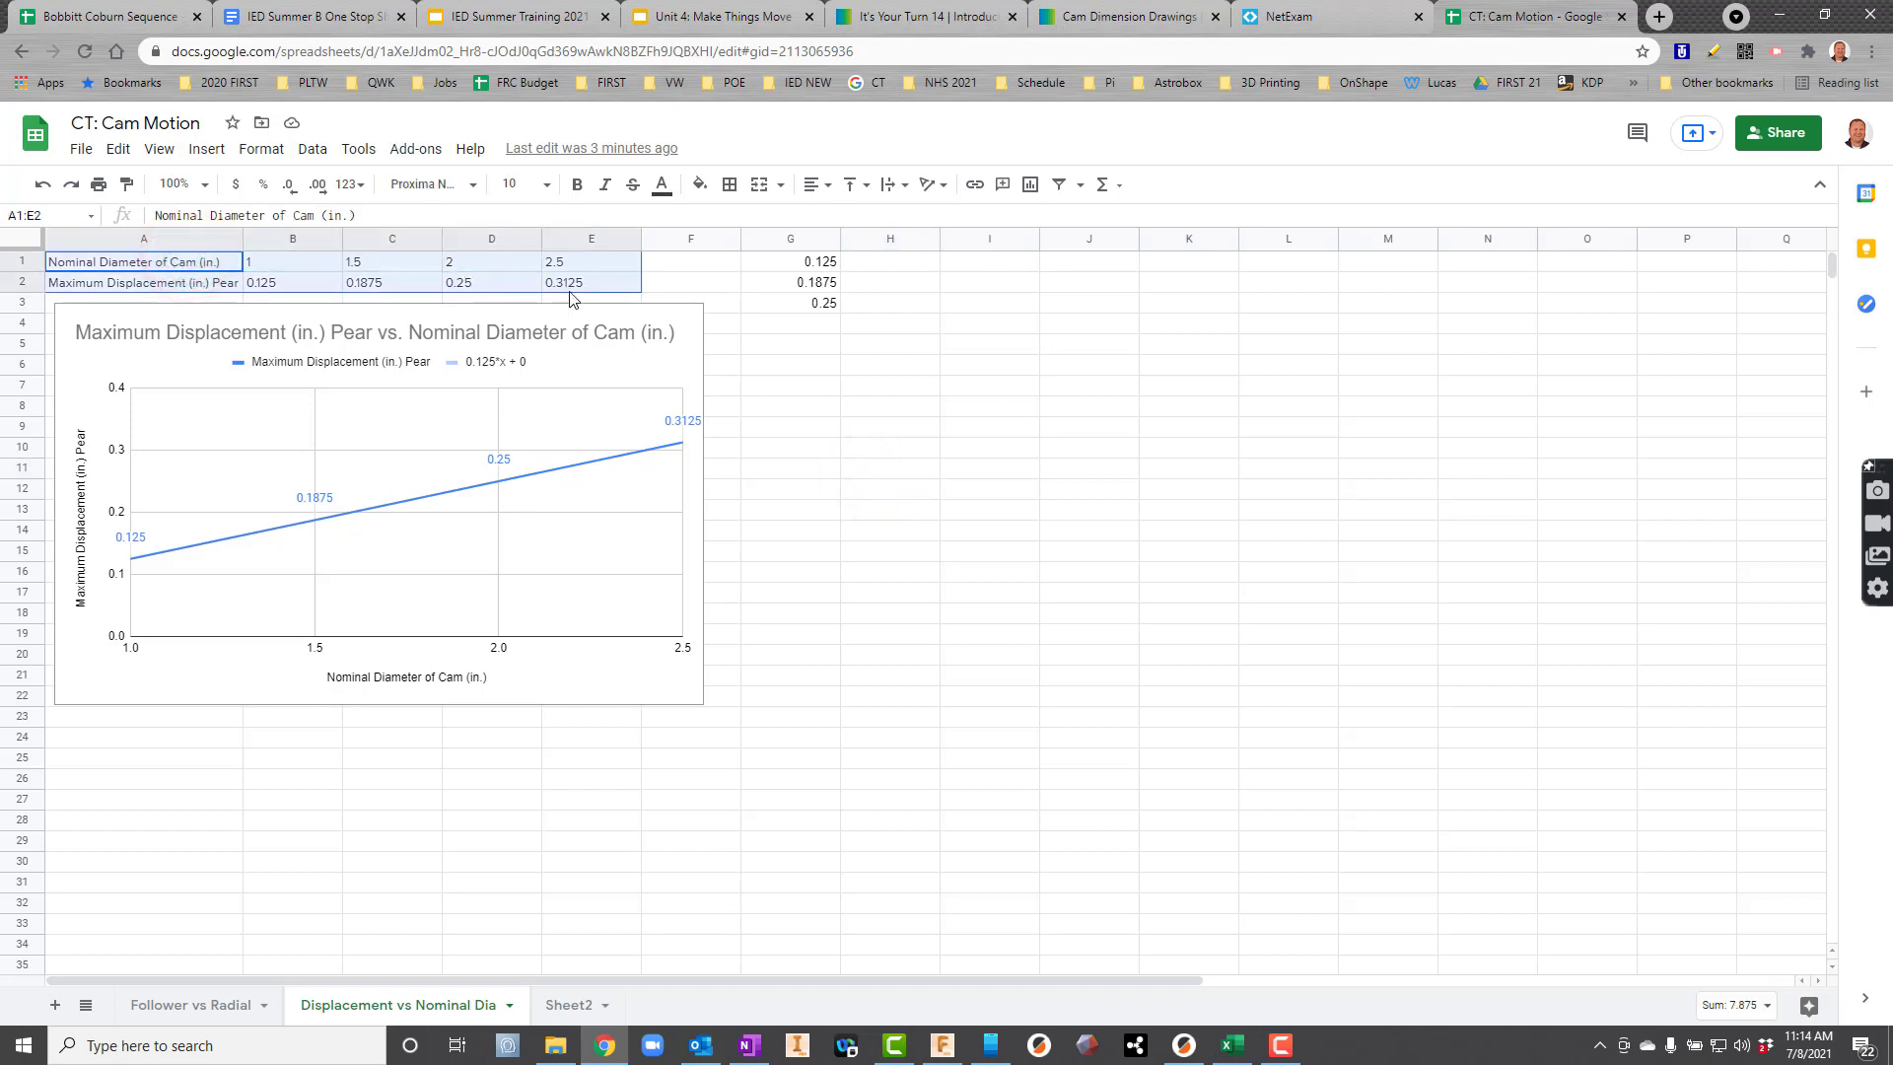
pyautogui.click(202, 150)
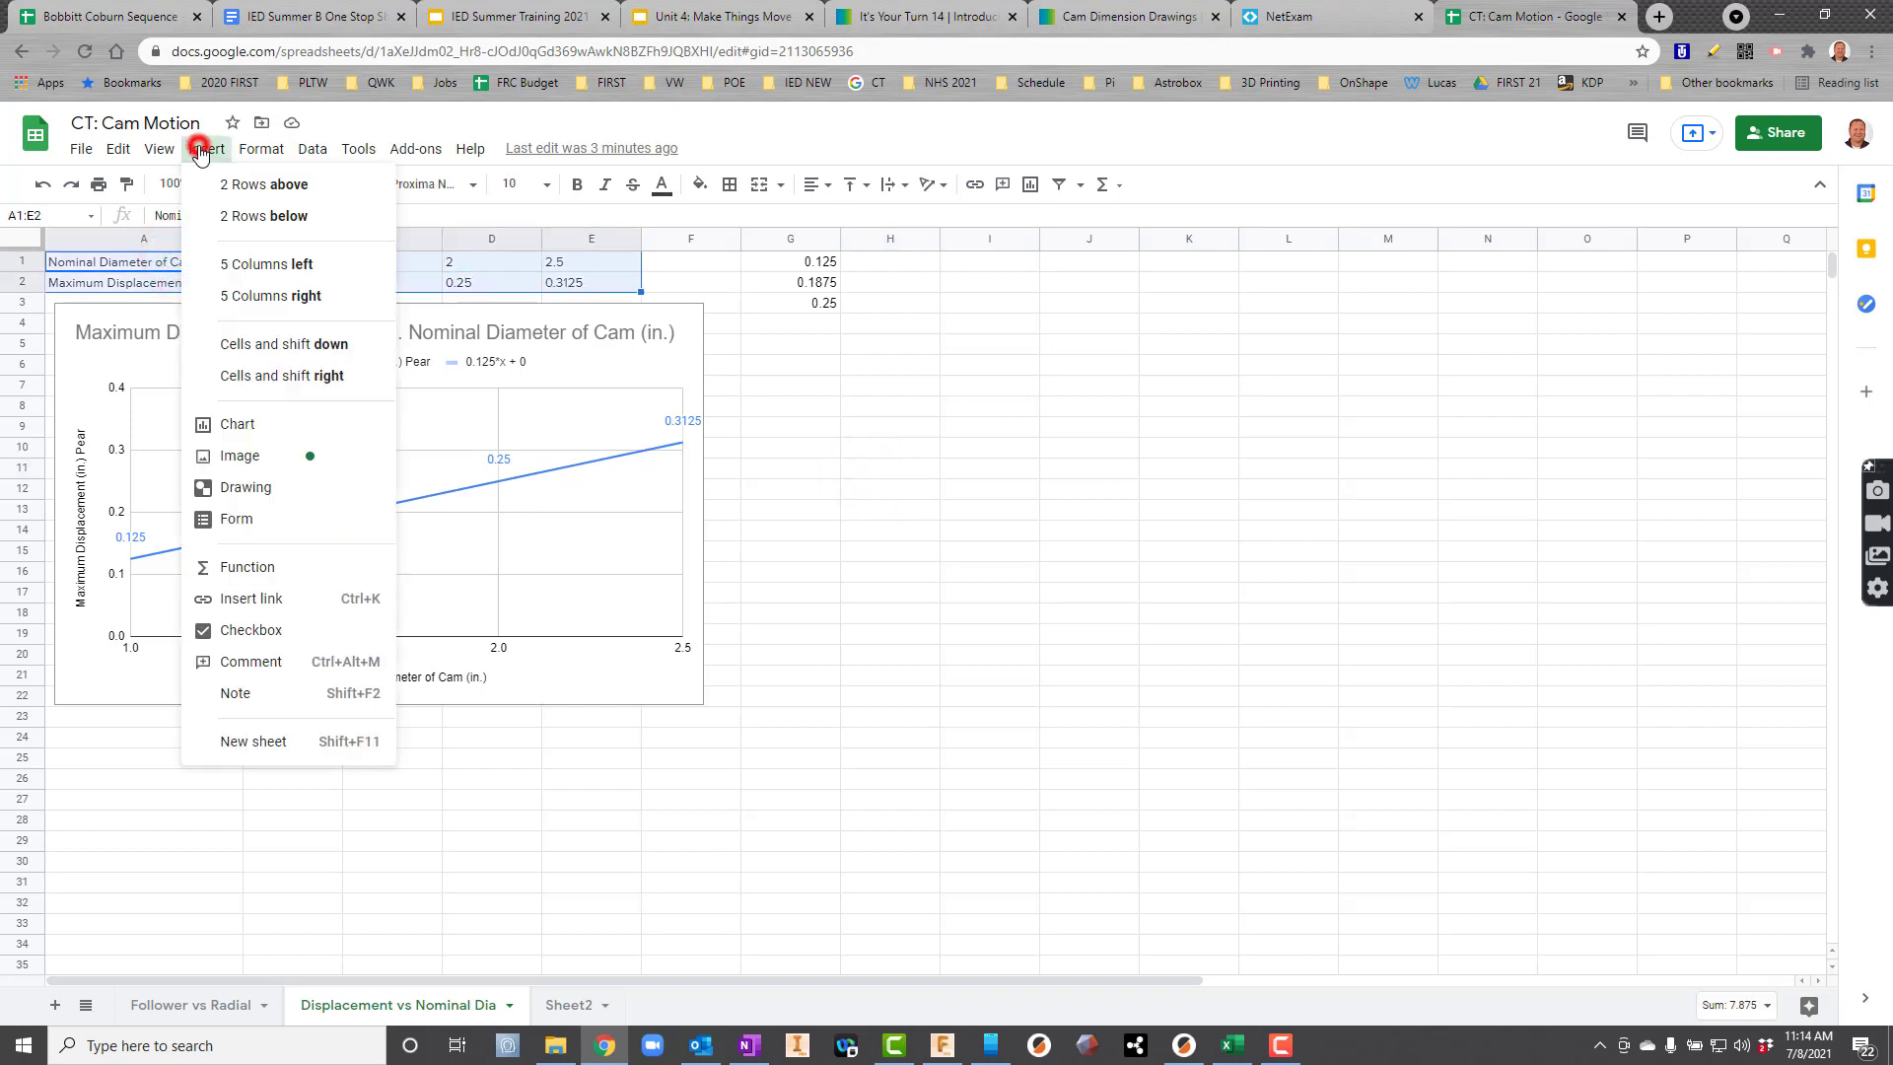
pyautogui.click(254, 431)
# Step: Move the new chart beside the original and enlarge it by its corner
pyautogui.moveTo(1044, 483); pyautogui.dragTo(1359, 404)
pyautogui.click(1188, 779)
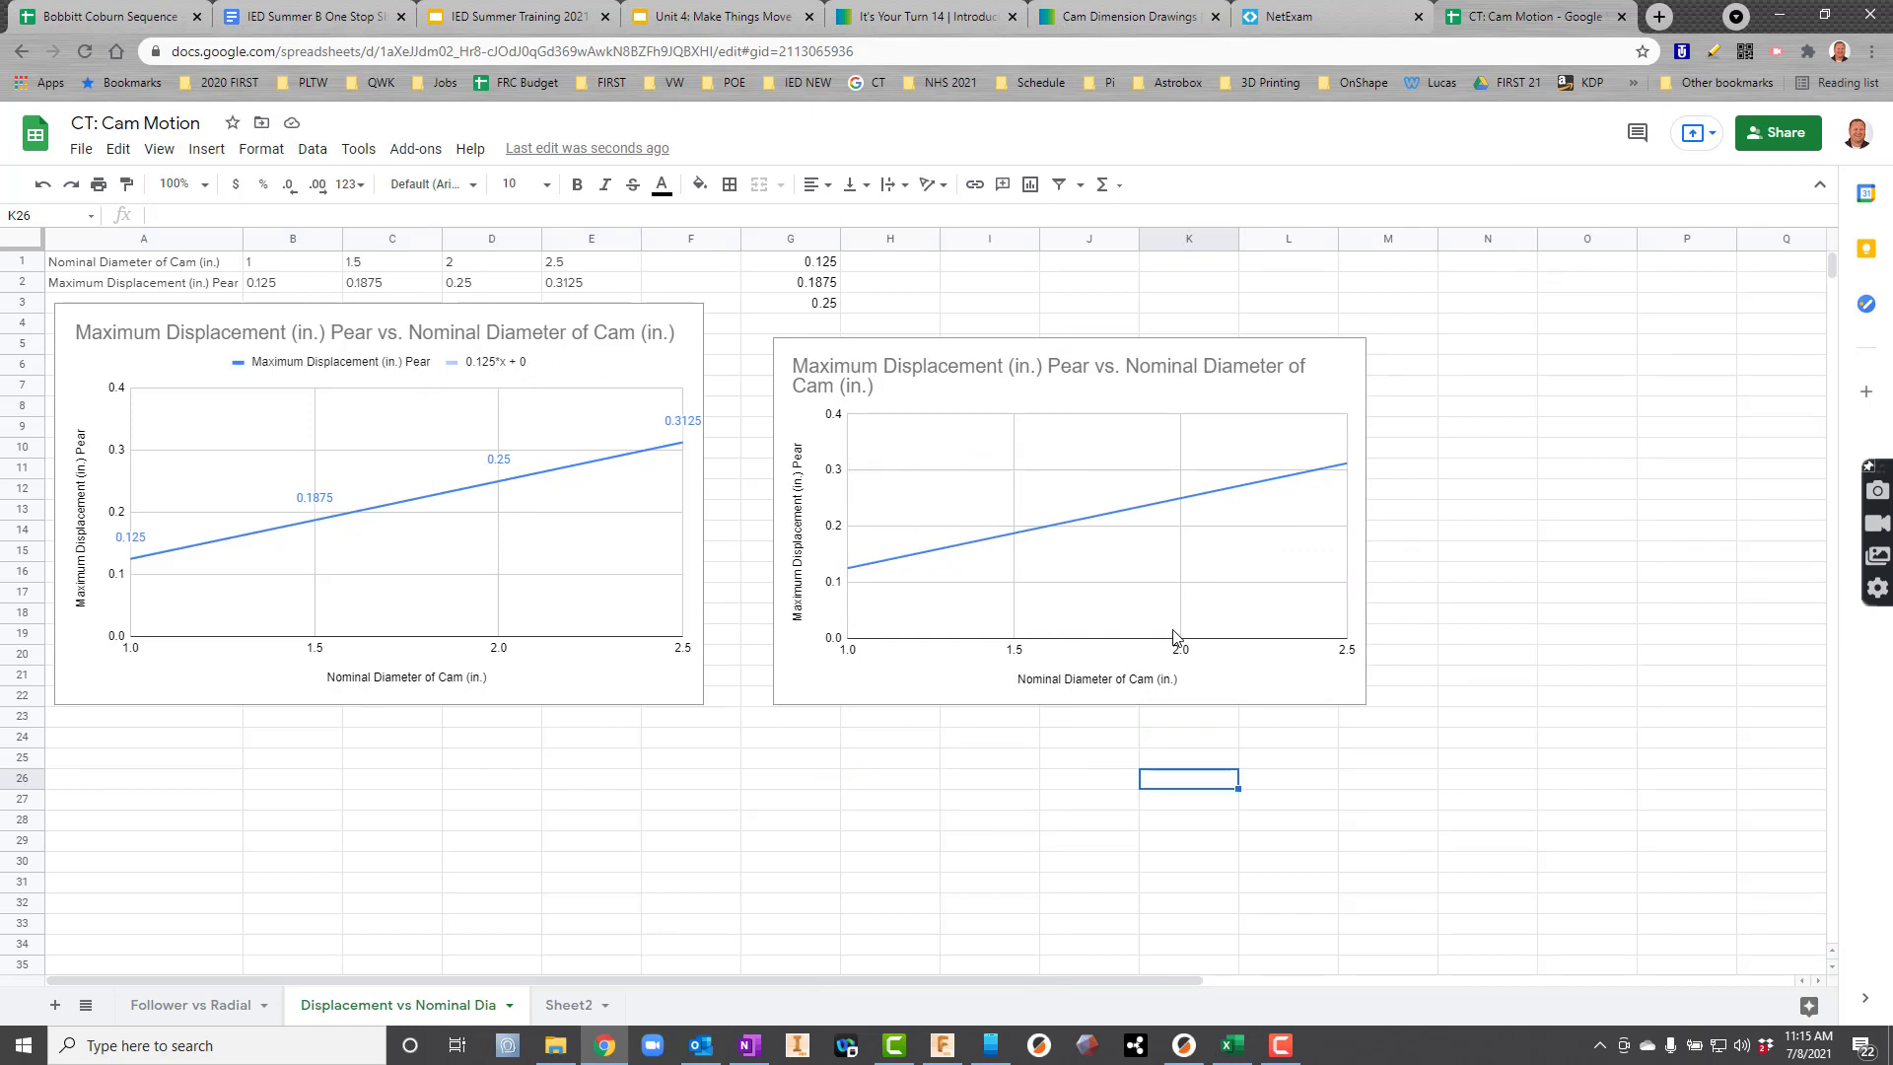
pyautogui.click(1354, 696)
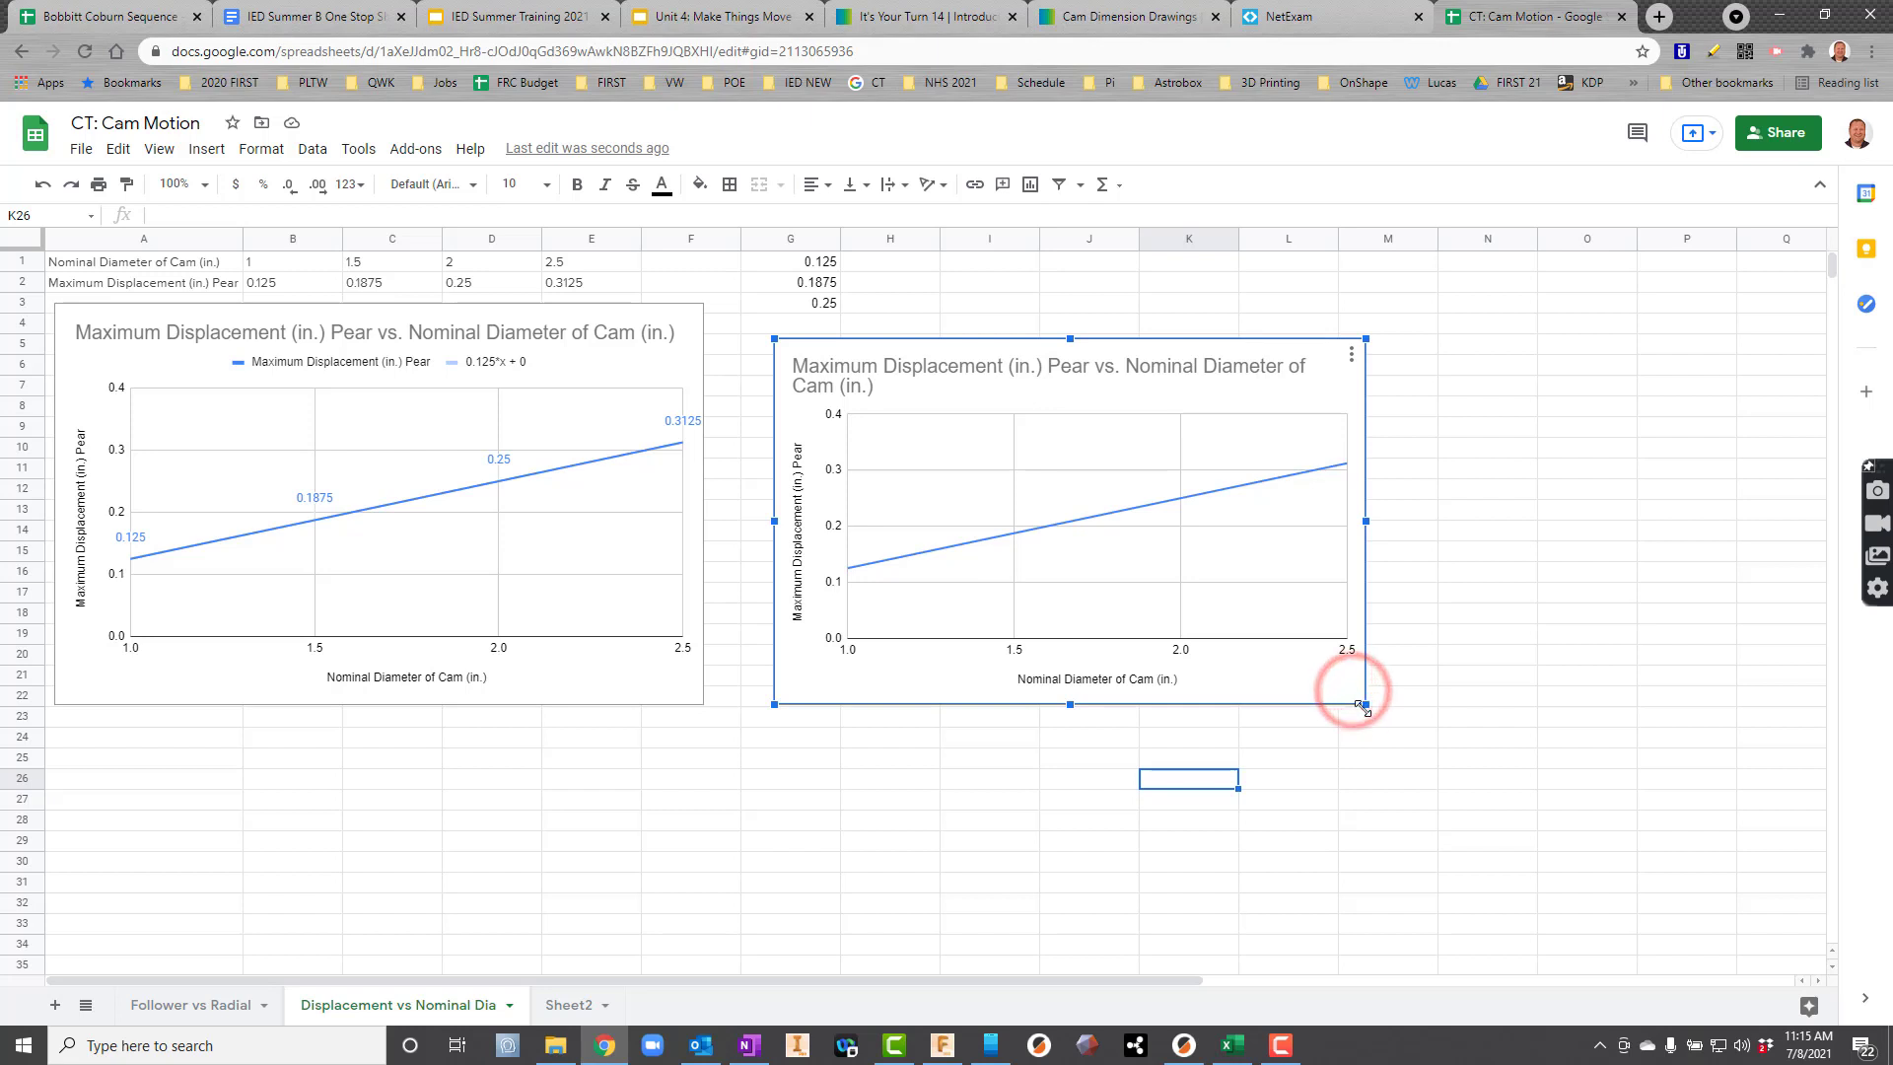
pyautogui.moveTo(1356, 701); pyautogui.dragTo(1438, 798)
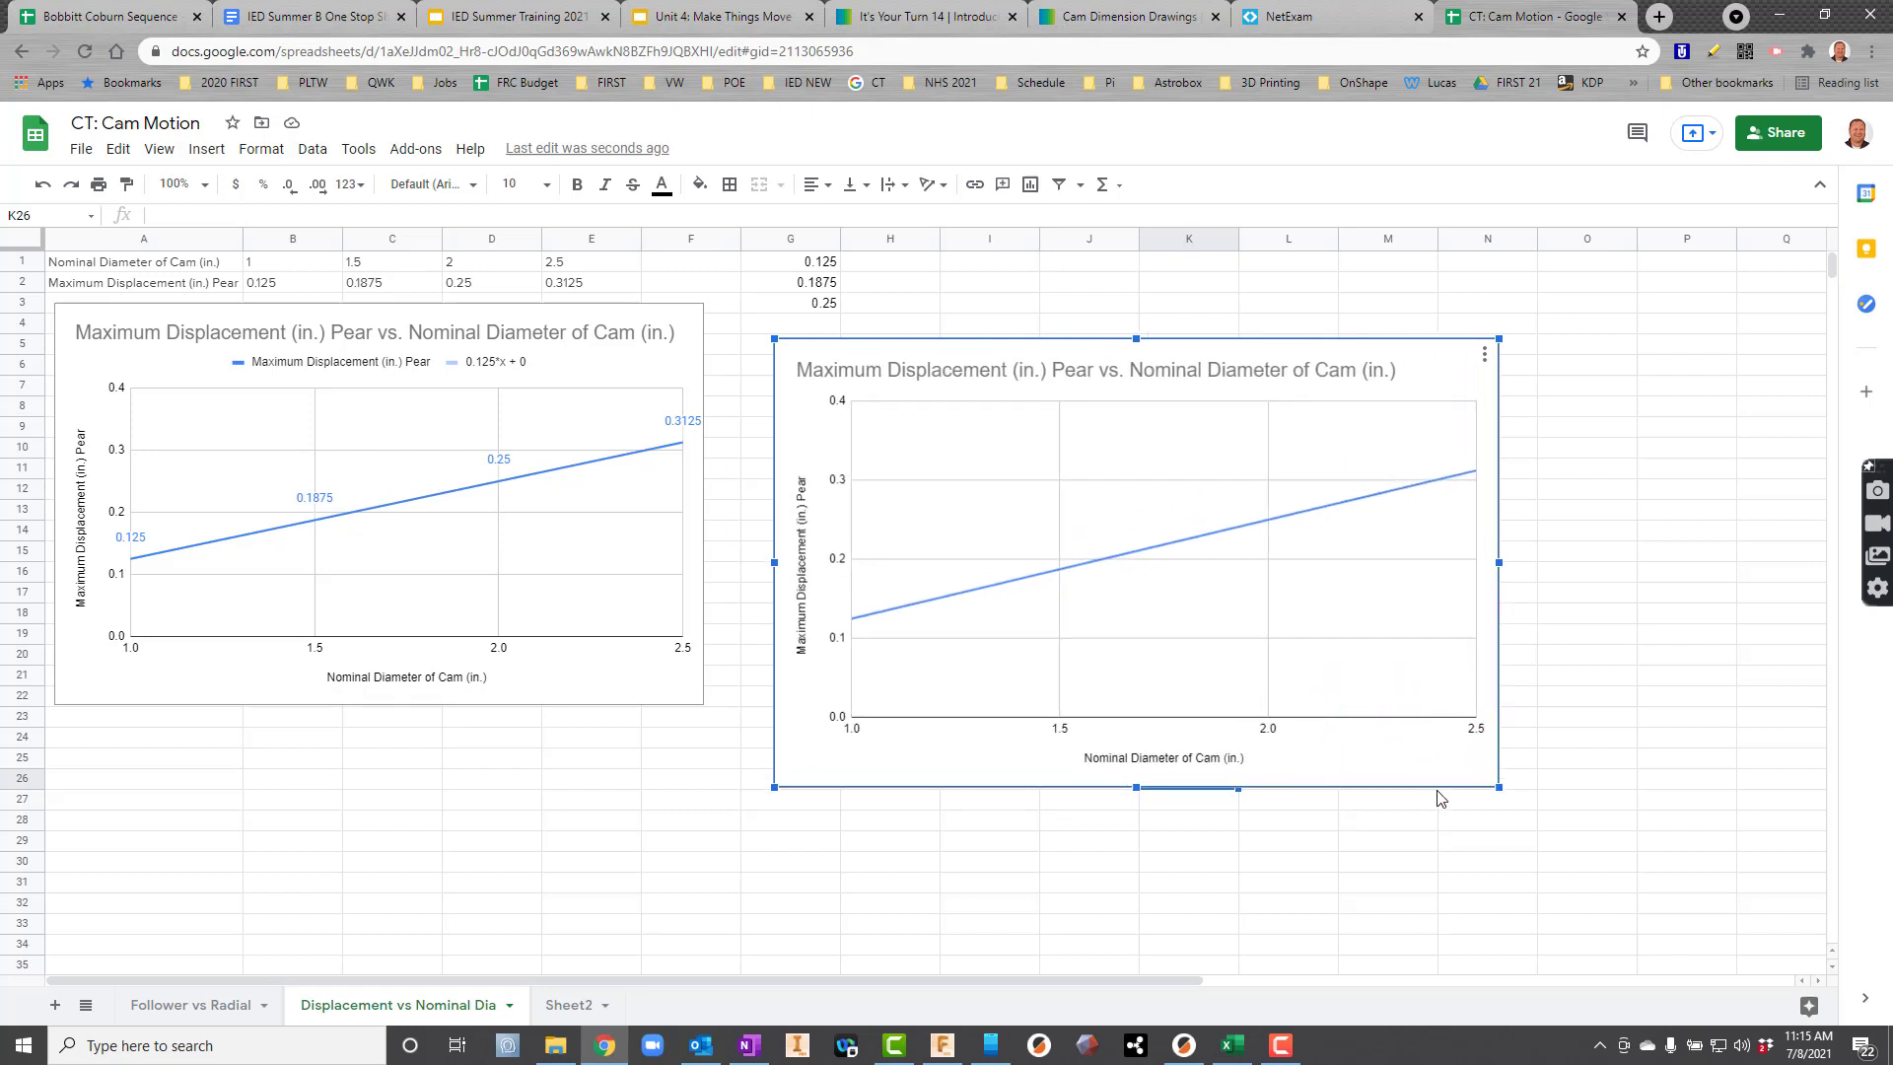
pyautogui.click(1522, 612)
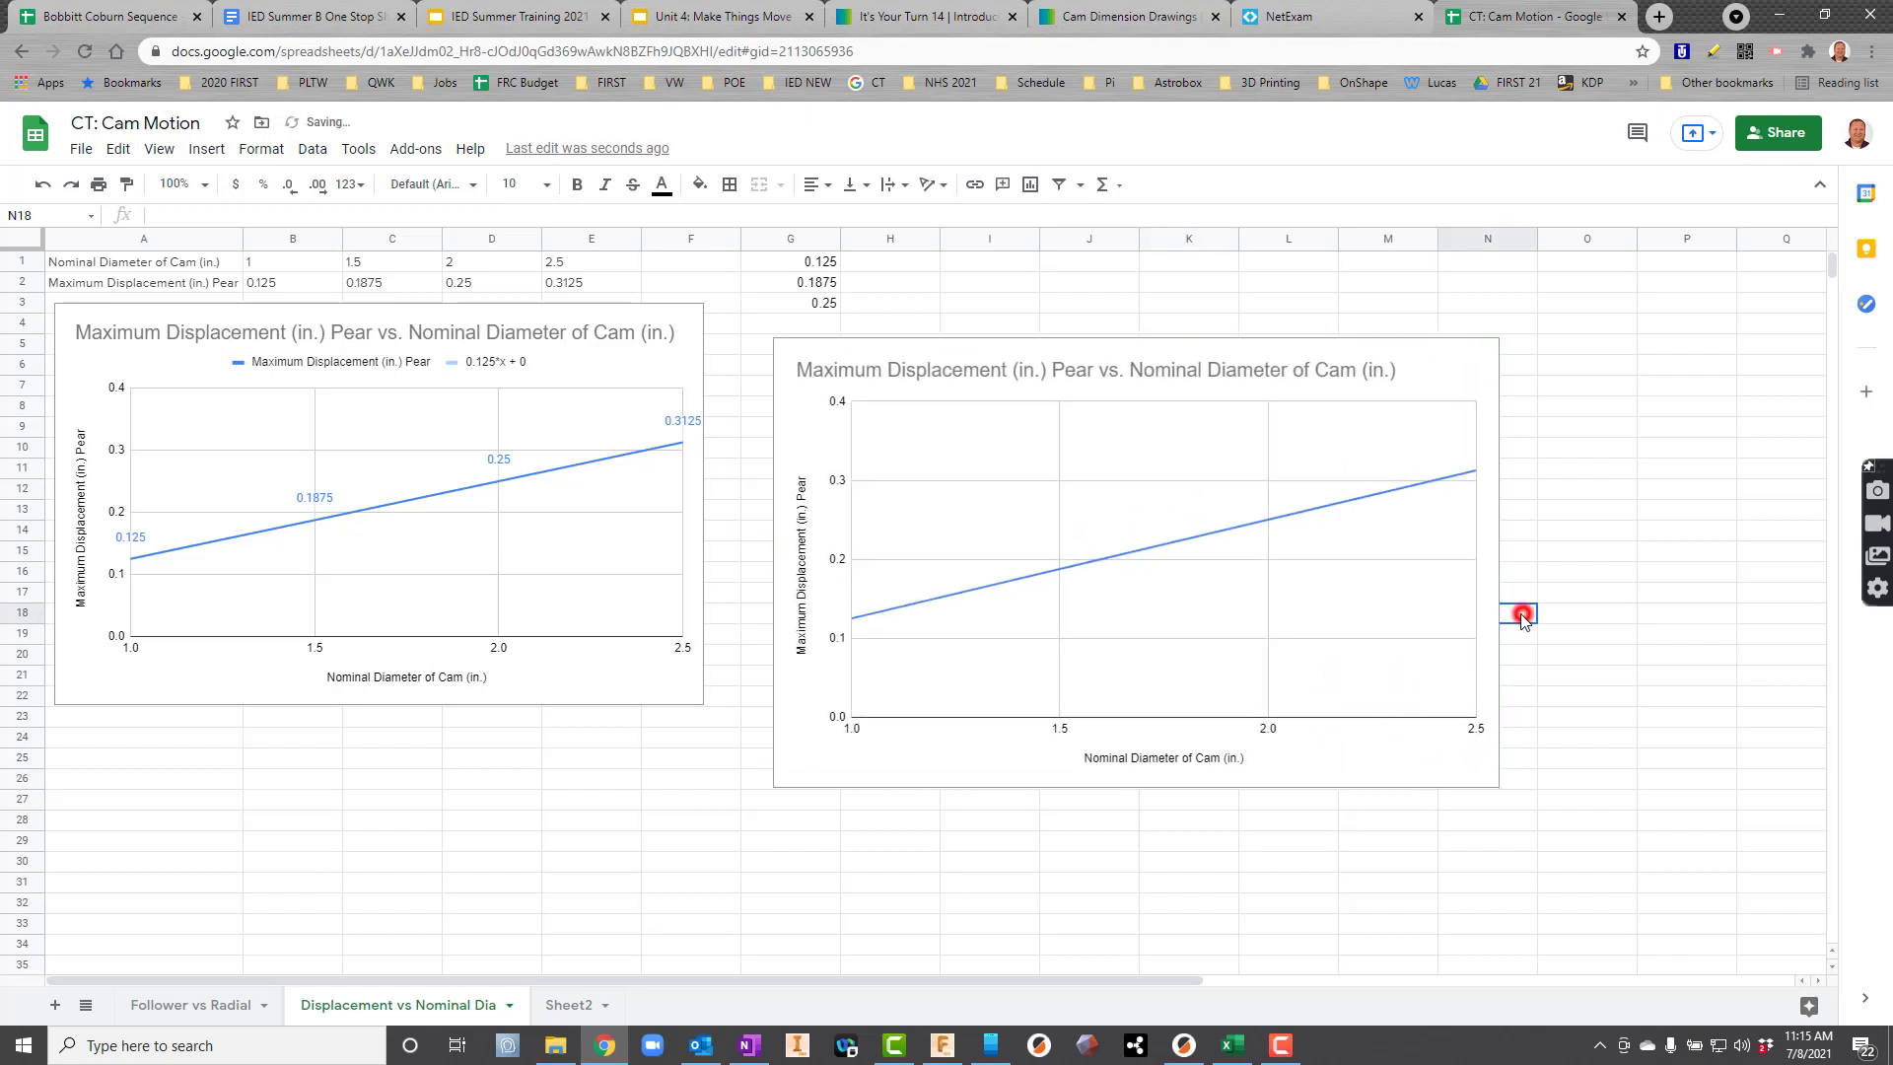
pyautogui.click(1183, 528)
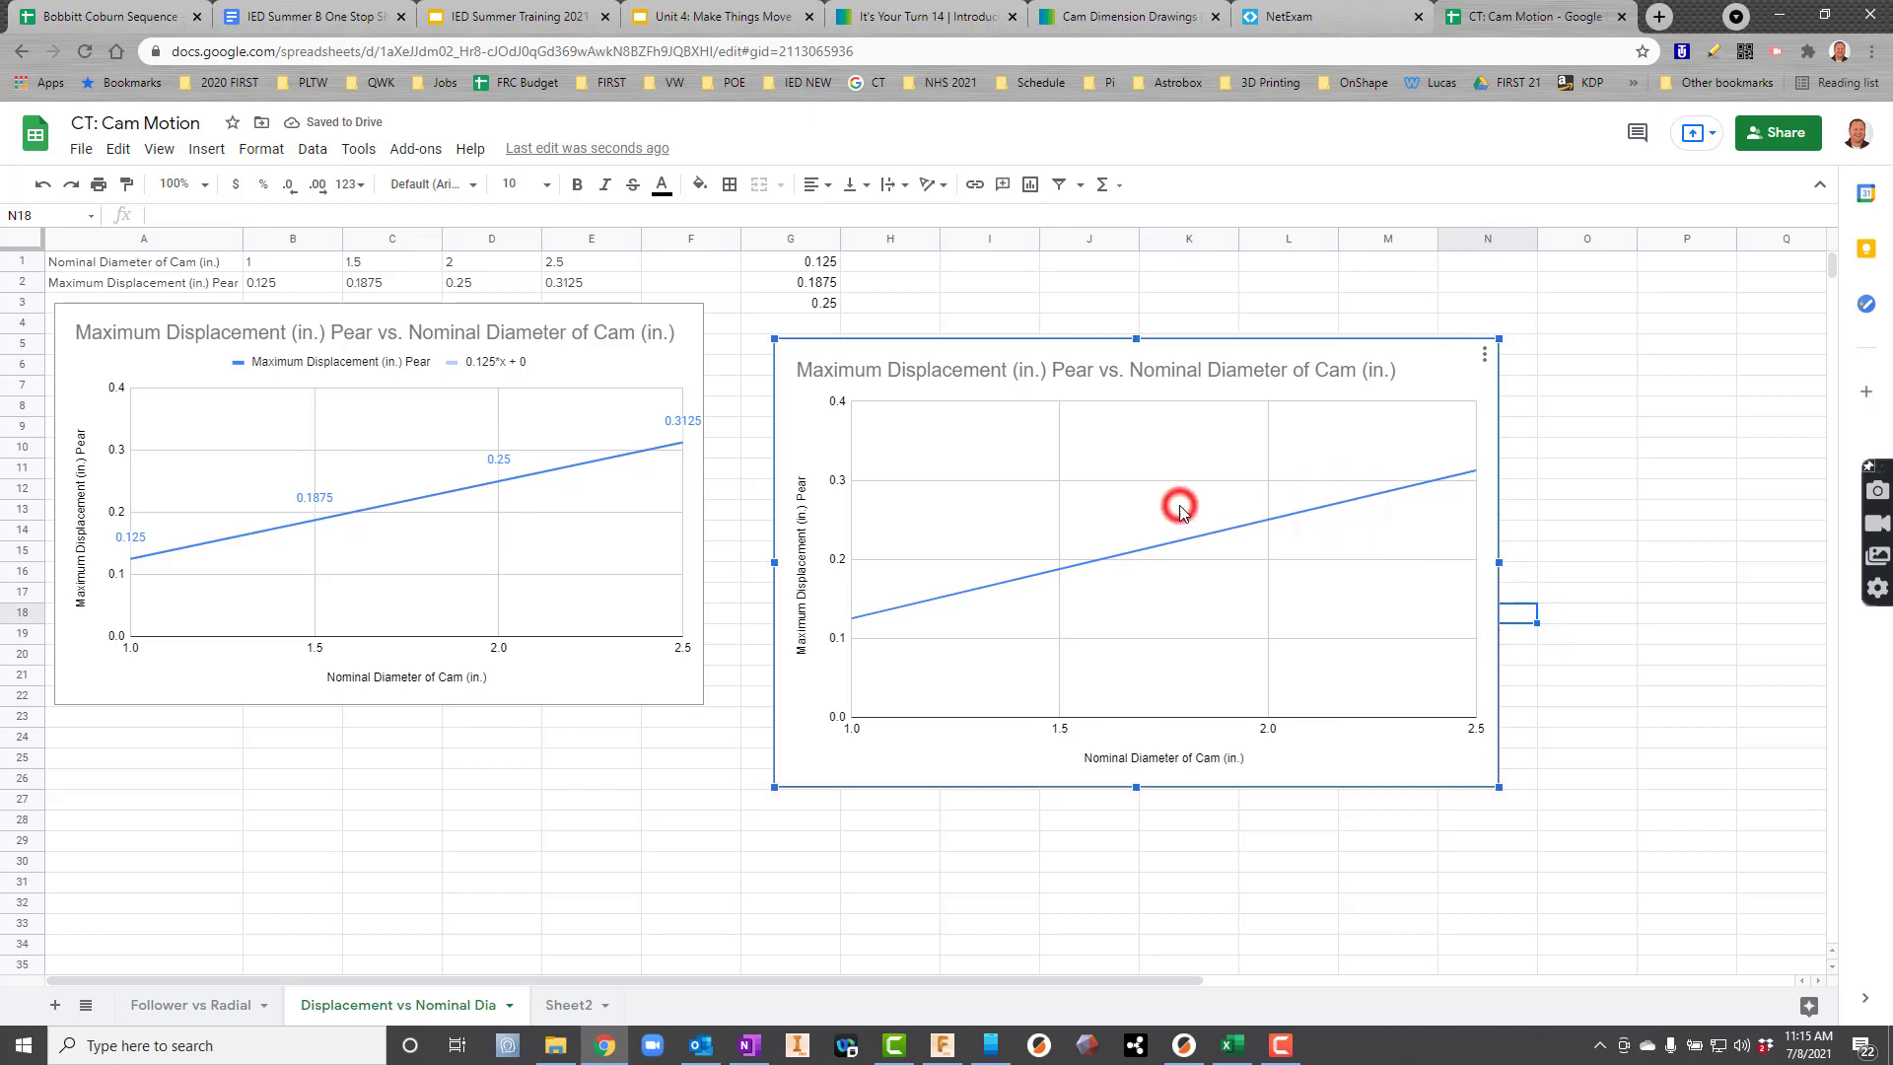
# Step: Open the new chart's editor to the Gridlines and ticks settings
pyautogui.doubleClick(1085, 512)
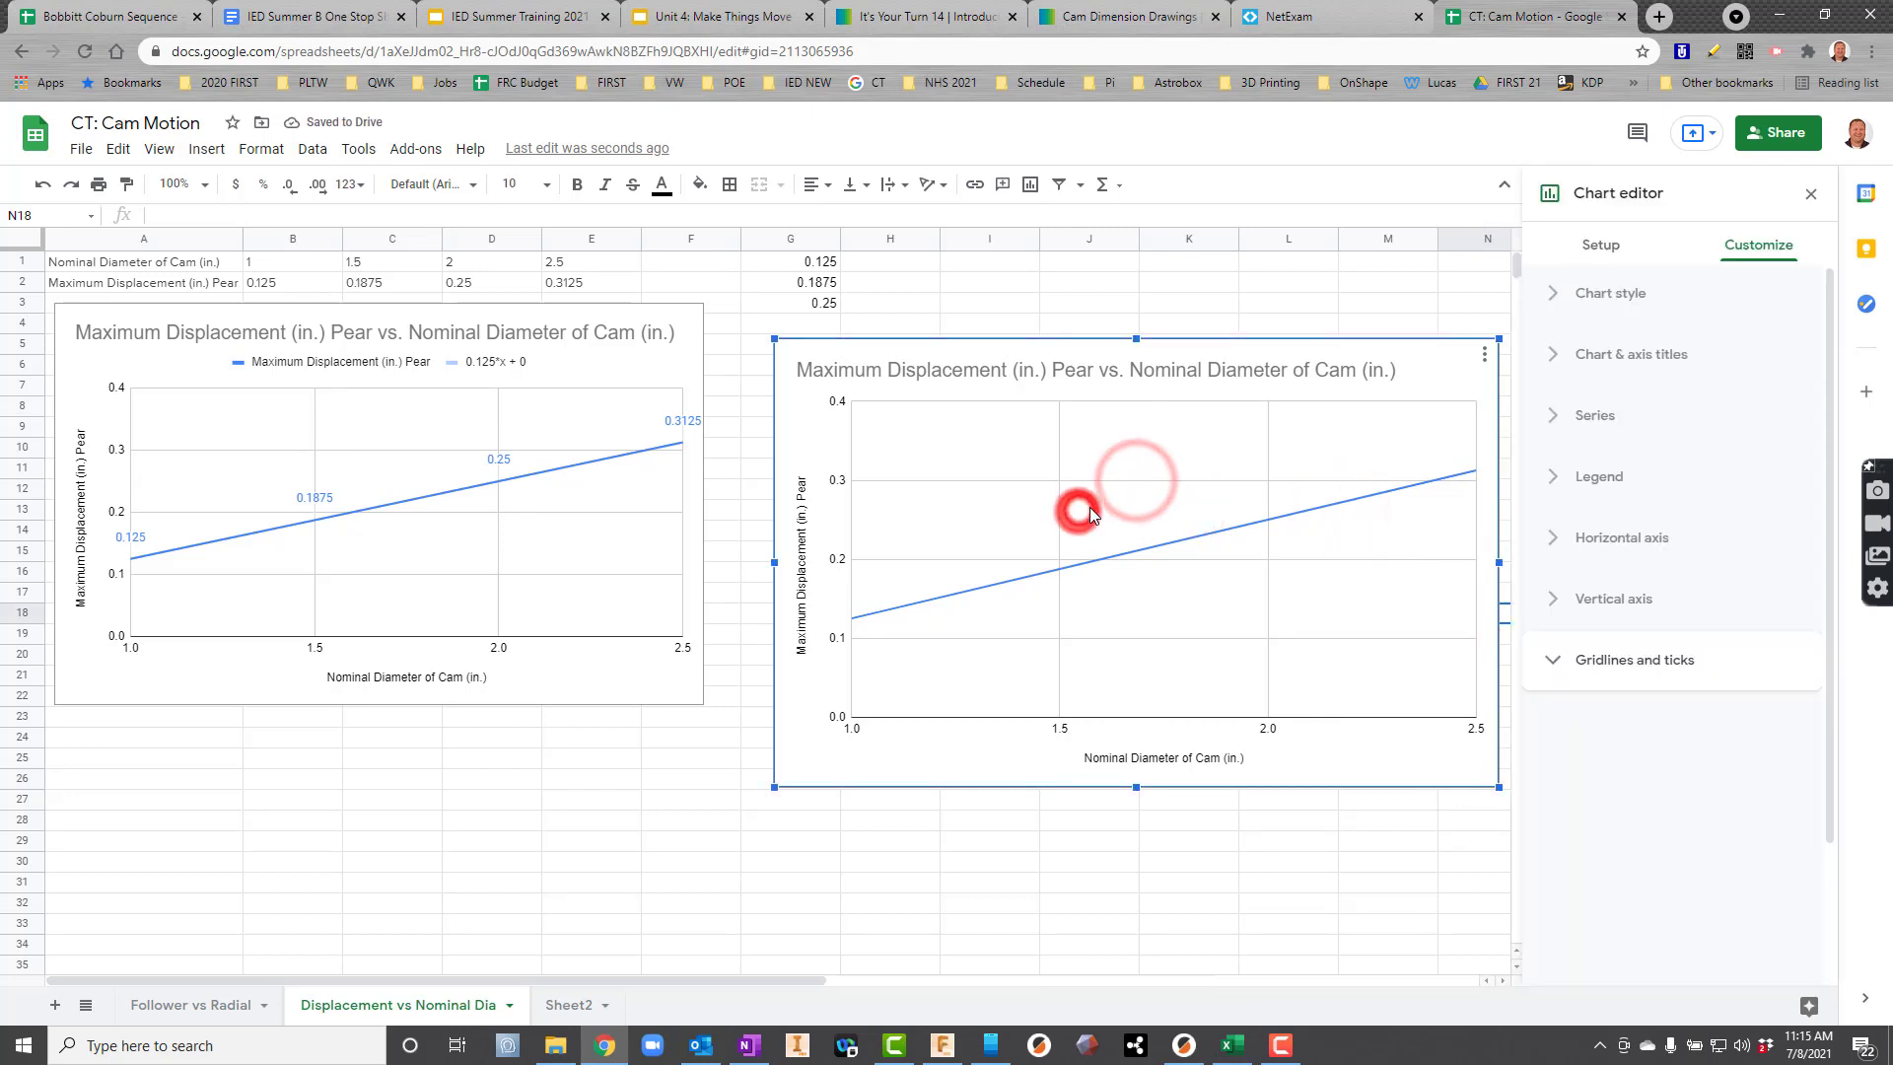
pyautogui.click(1160, 545)
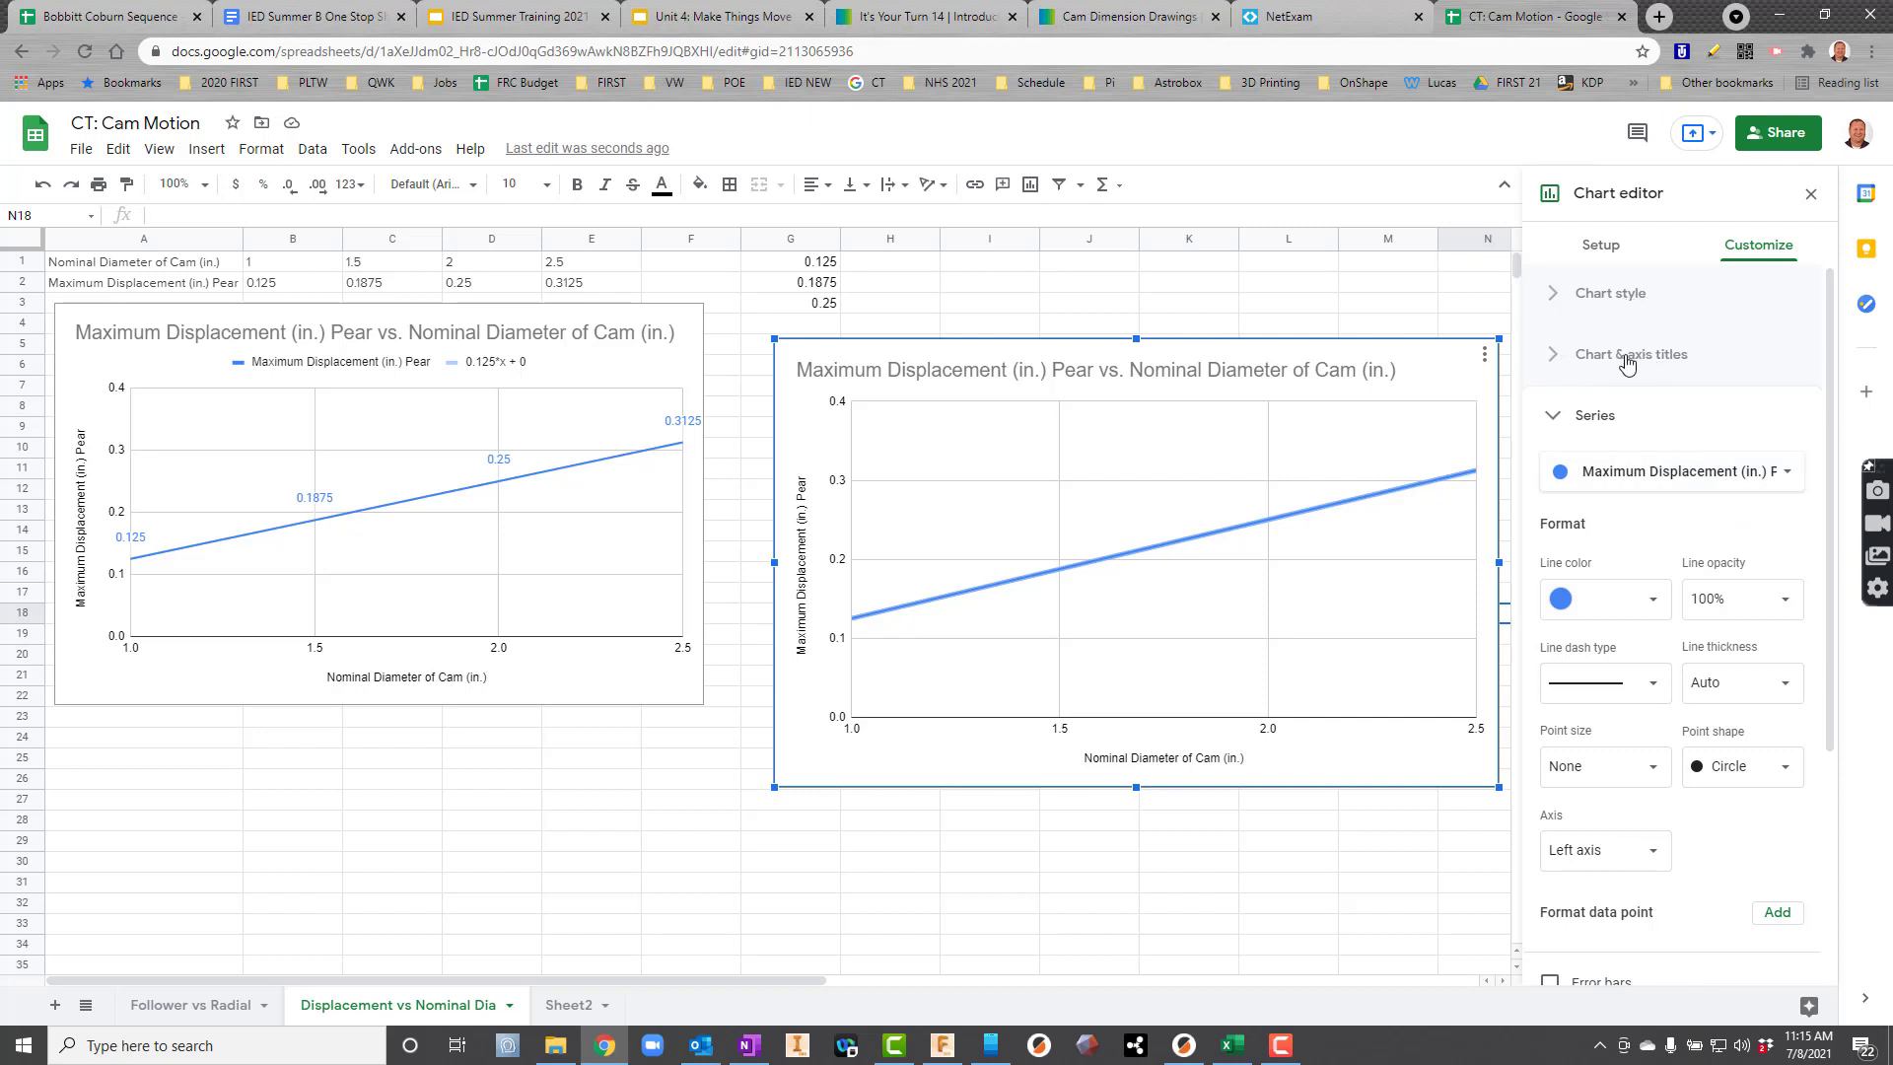
pyautogui.scroll(-3, 1671, 491)
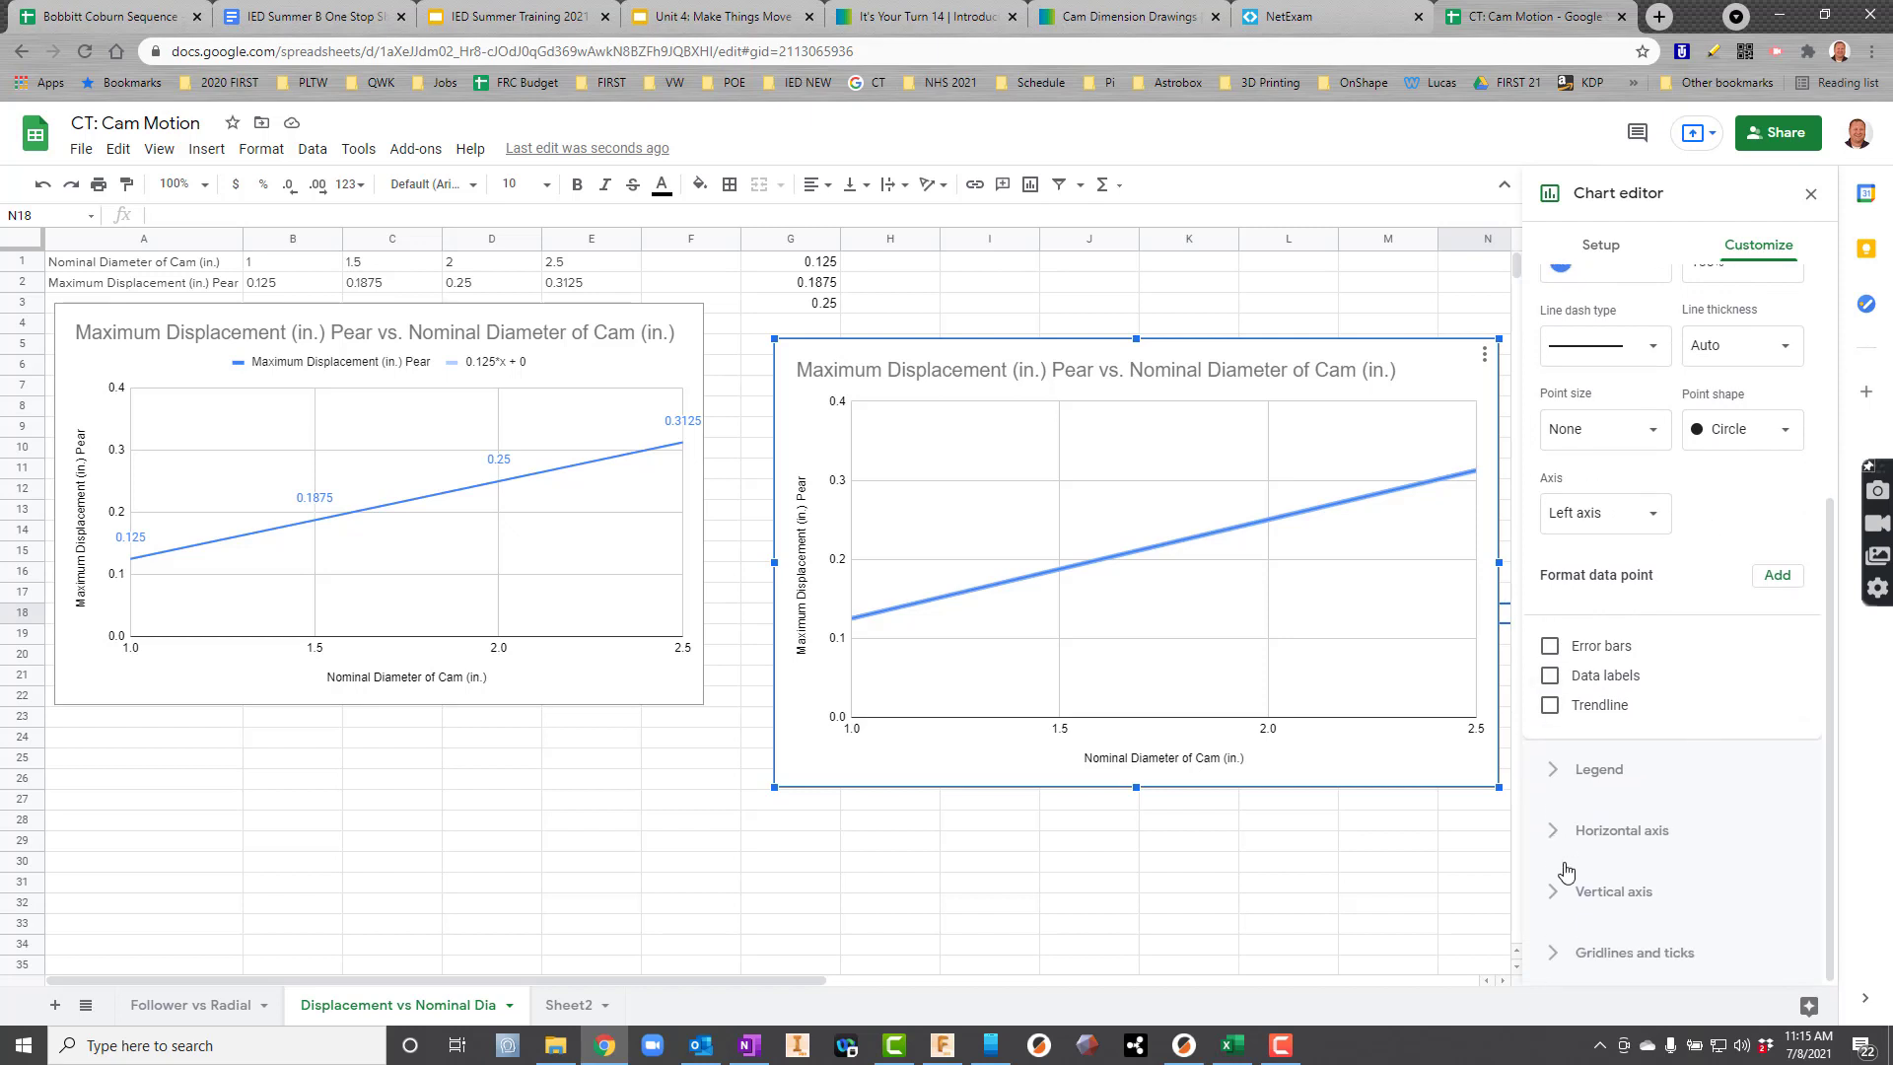
pyautogui.click(1552, 955)
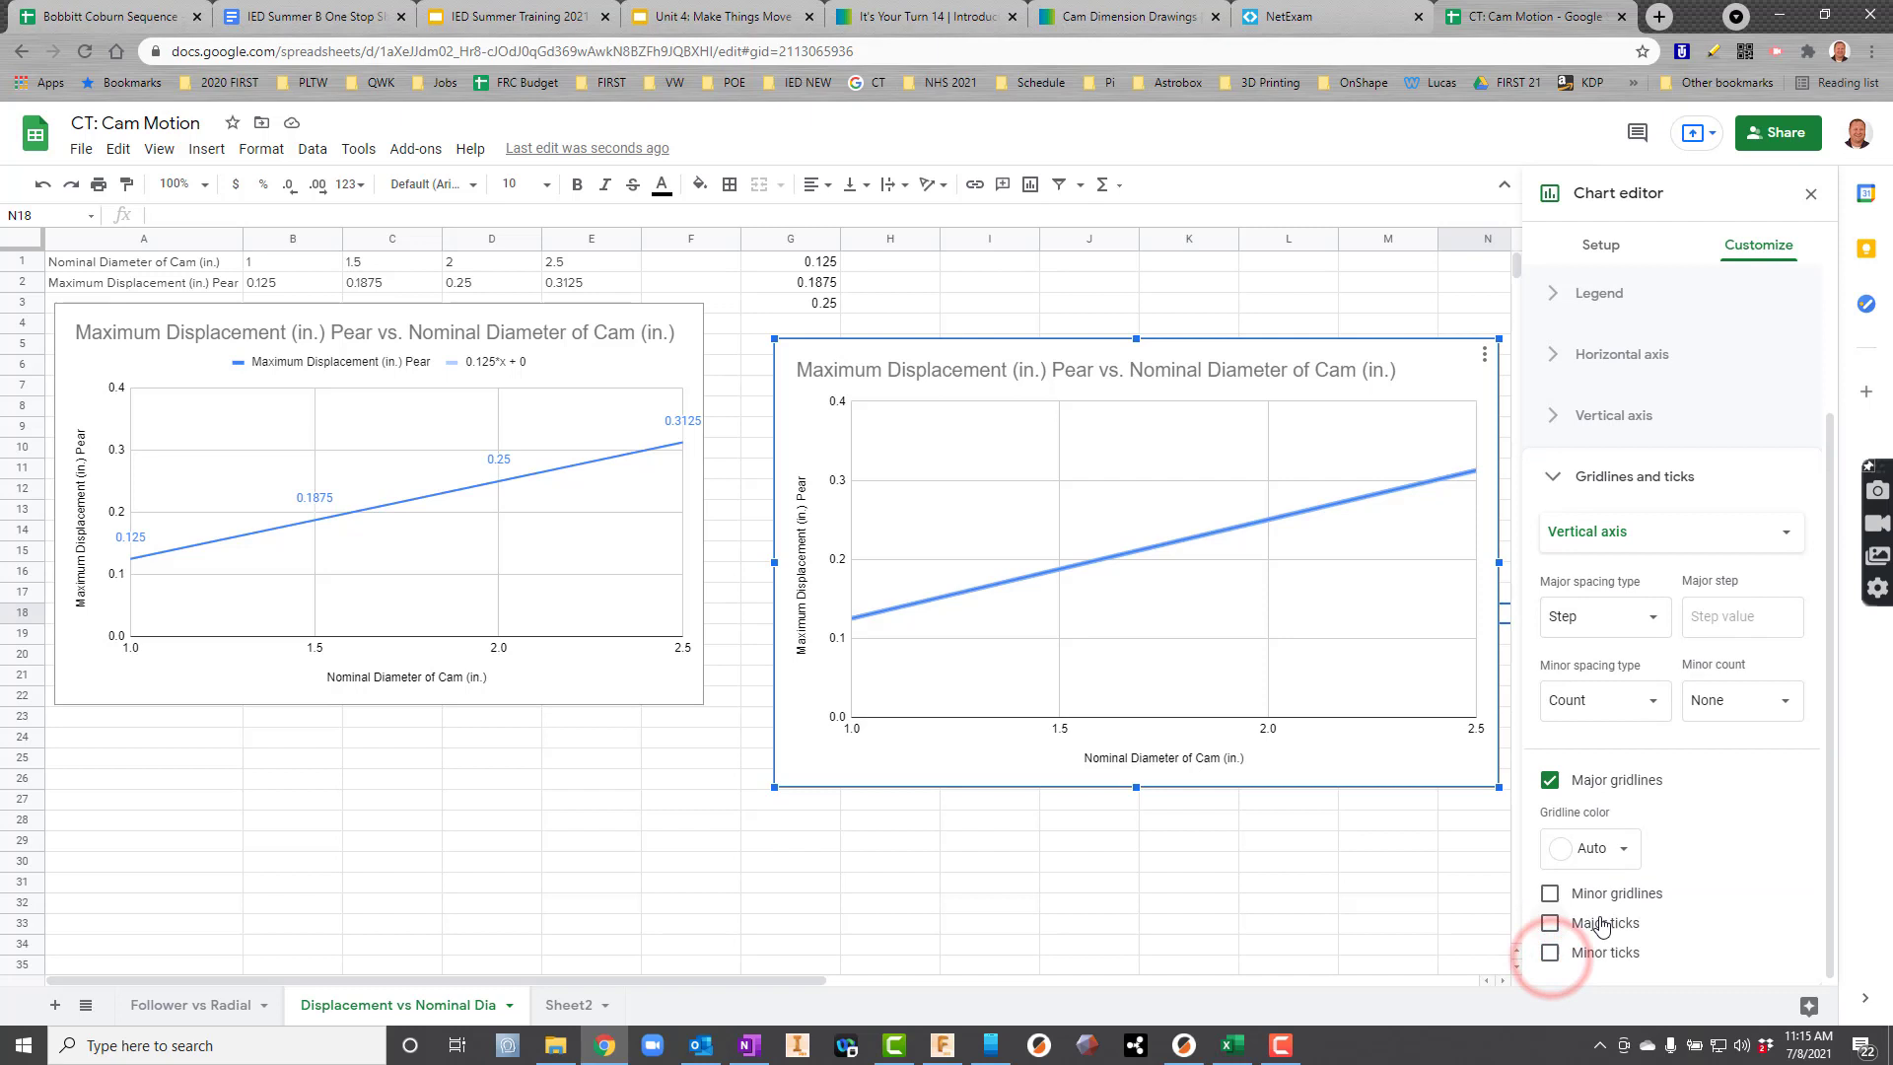
pyautogui.scroll(-1, 1567, 729)
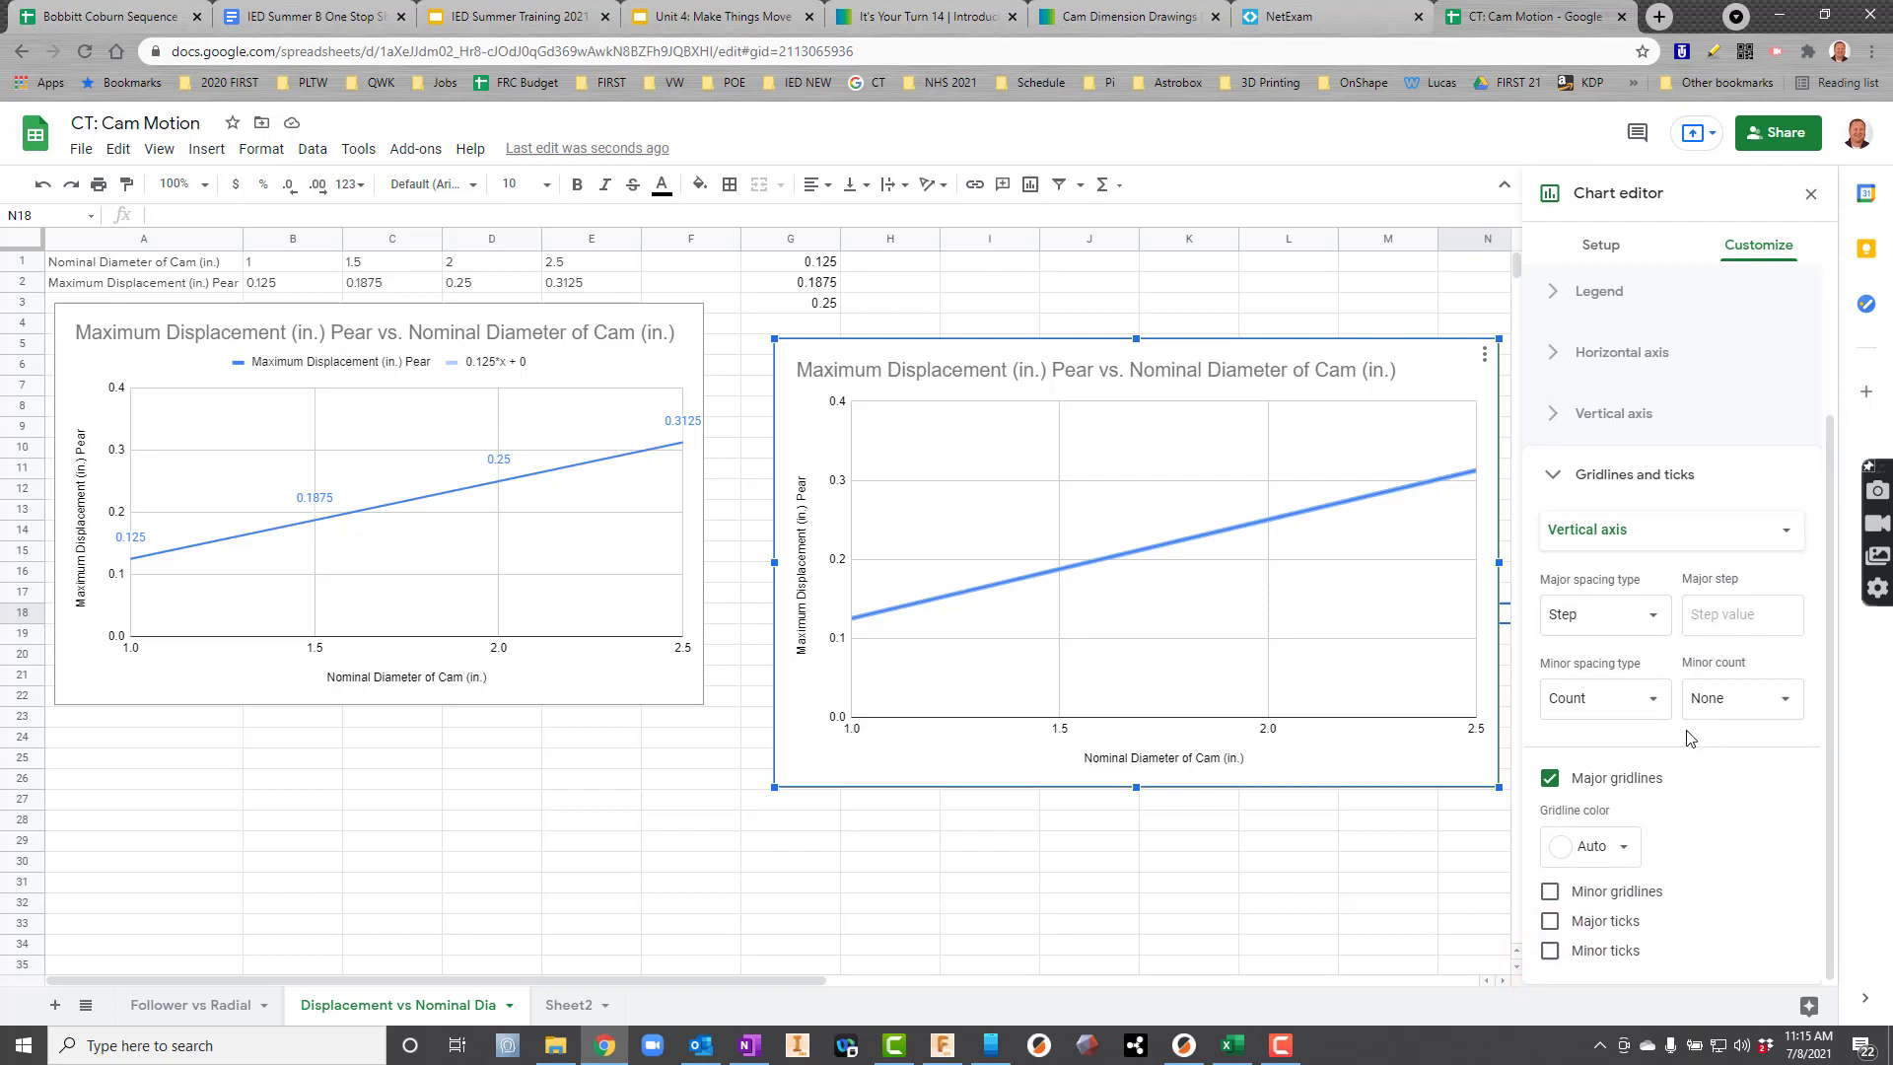
# Step: Turn on minor gridlines for both the vertical and horizontal axes
pyautogui.click(1550, 892)
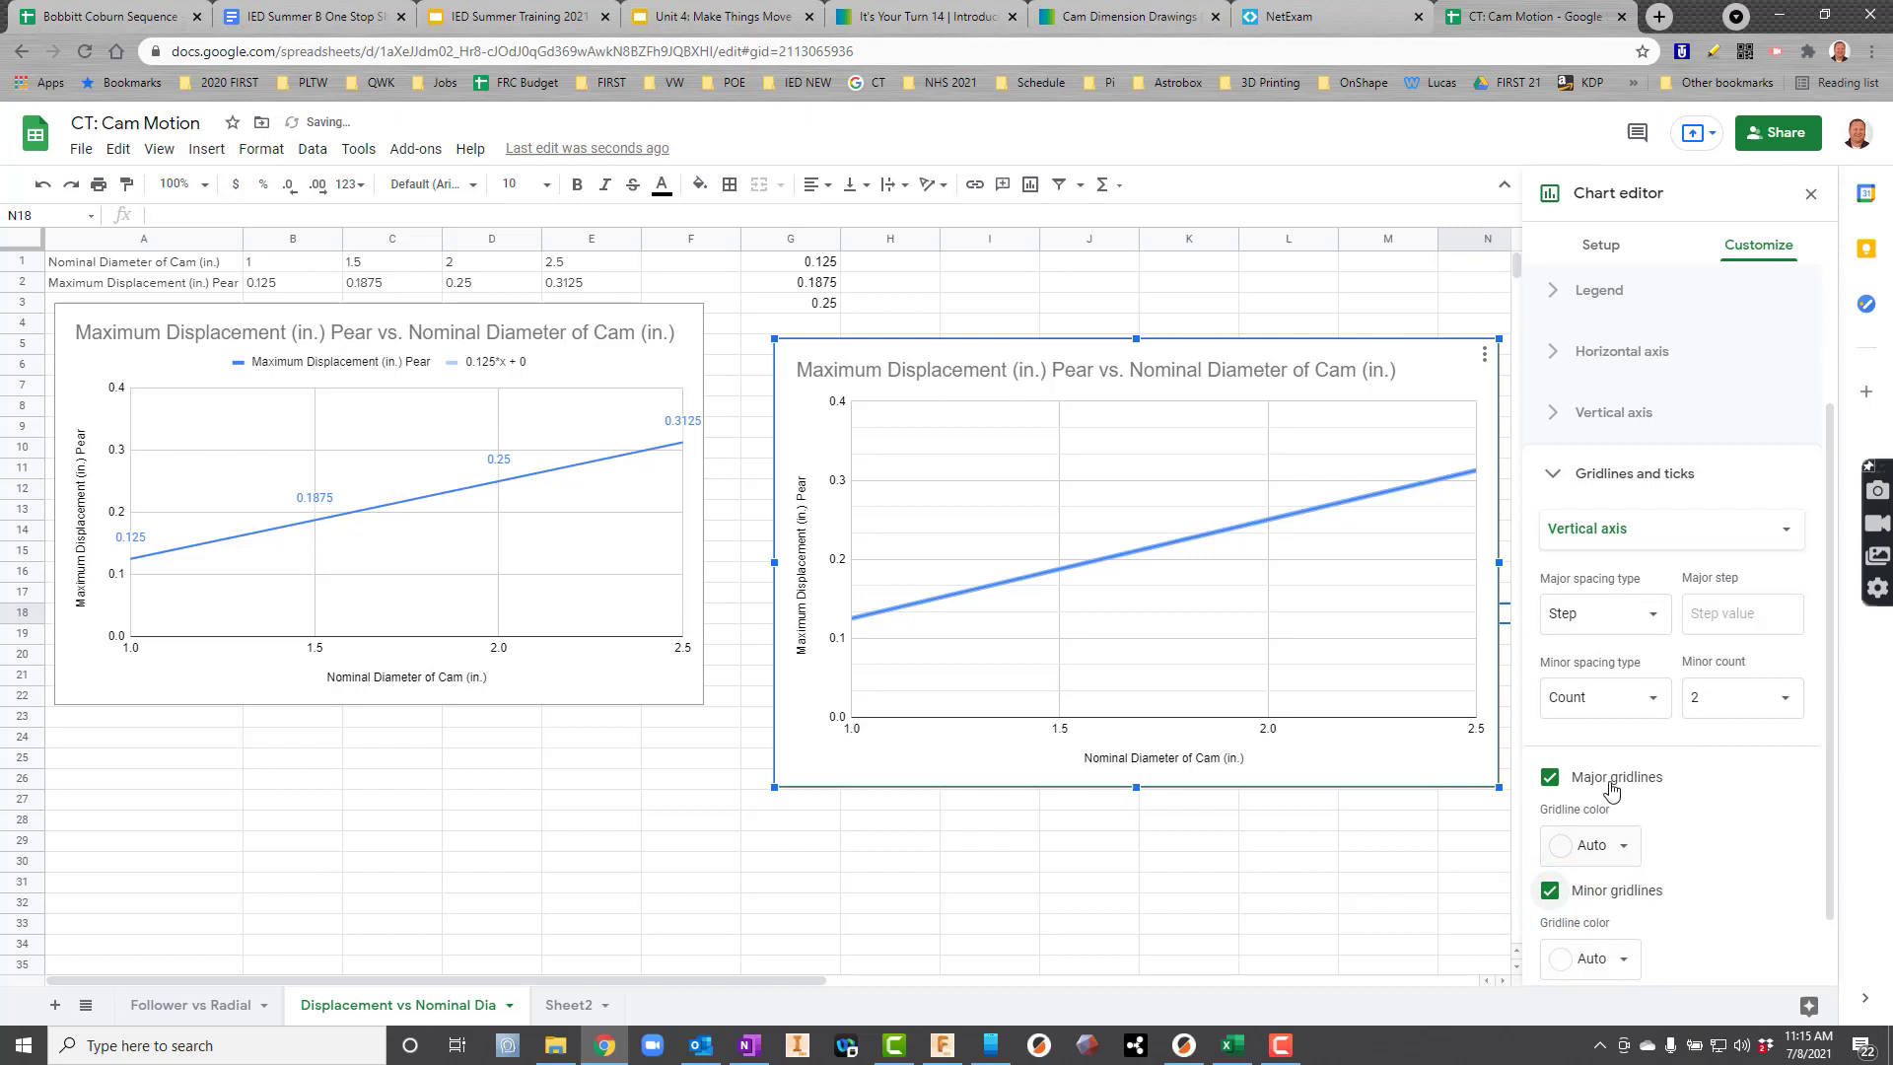
pyautogui.click(1599, 533)
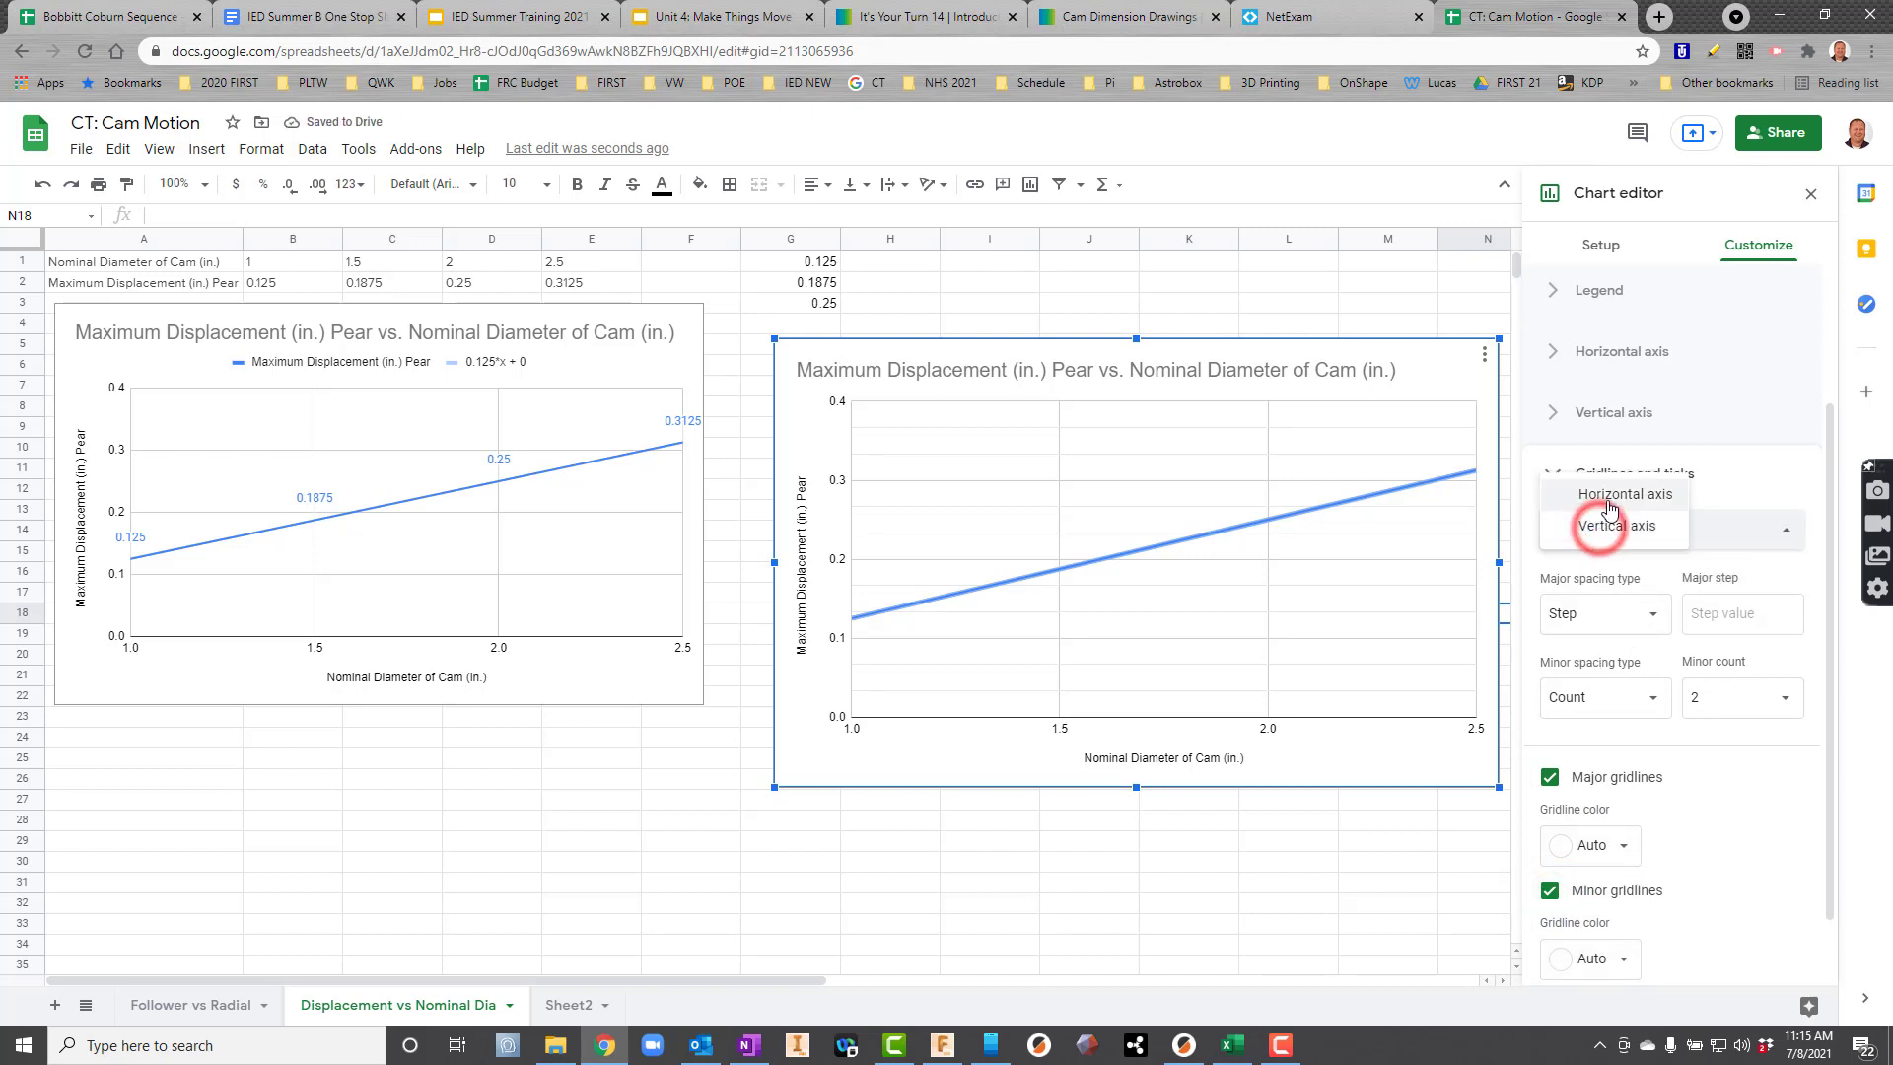
pyautogui.click(1625, 494)
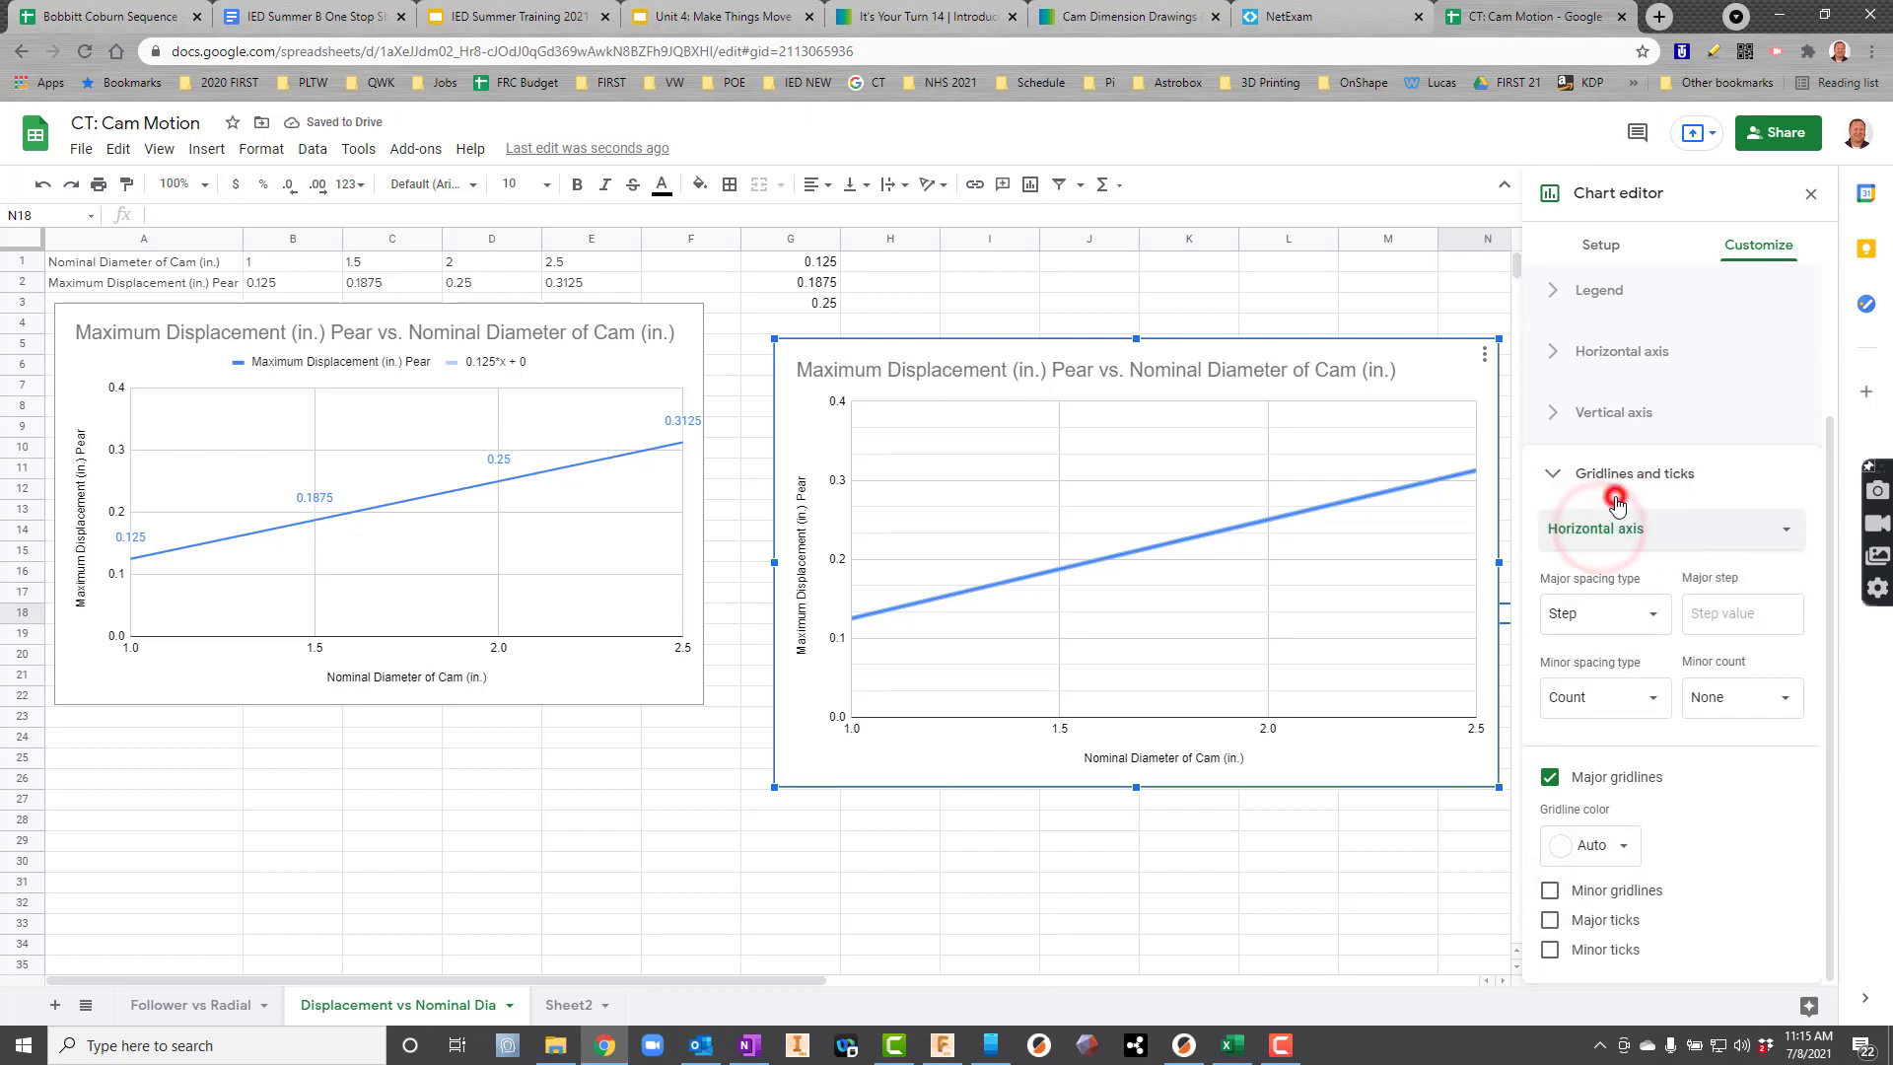
pyautogui.click(1550, 890)
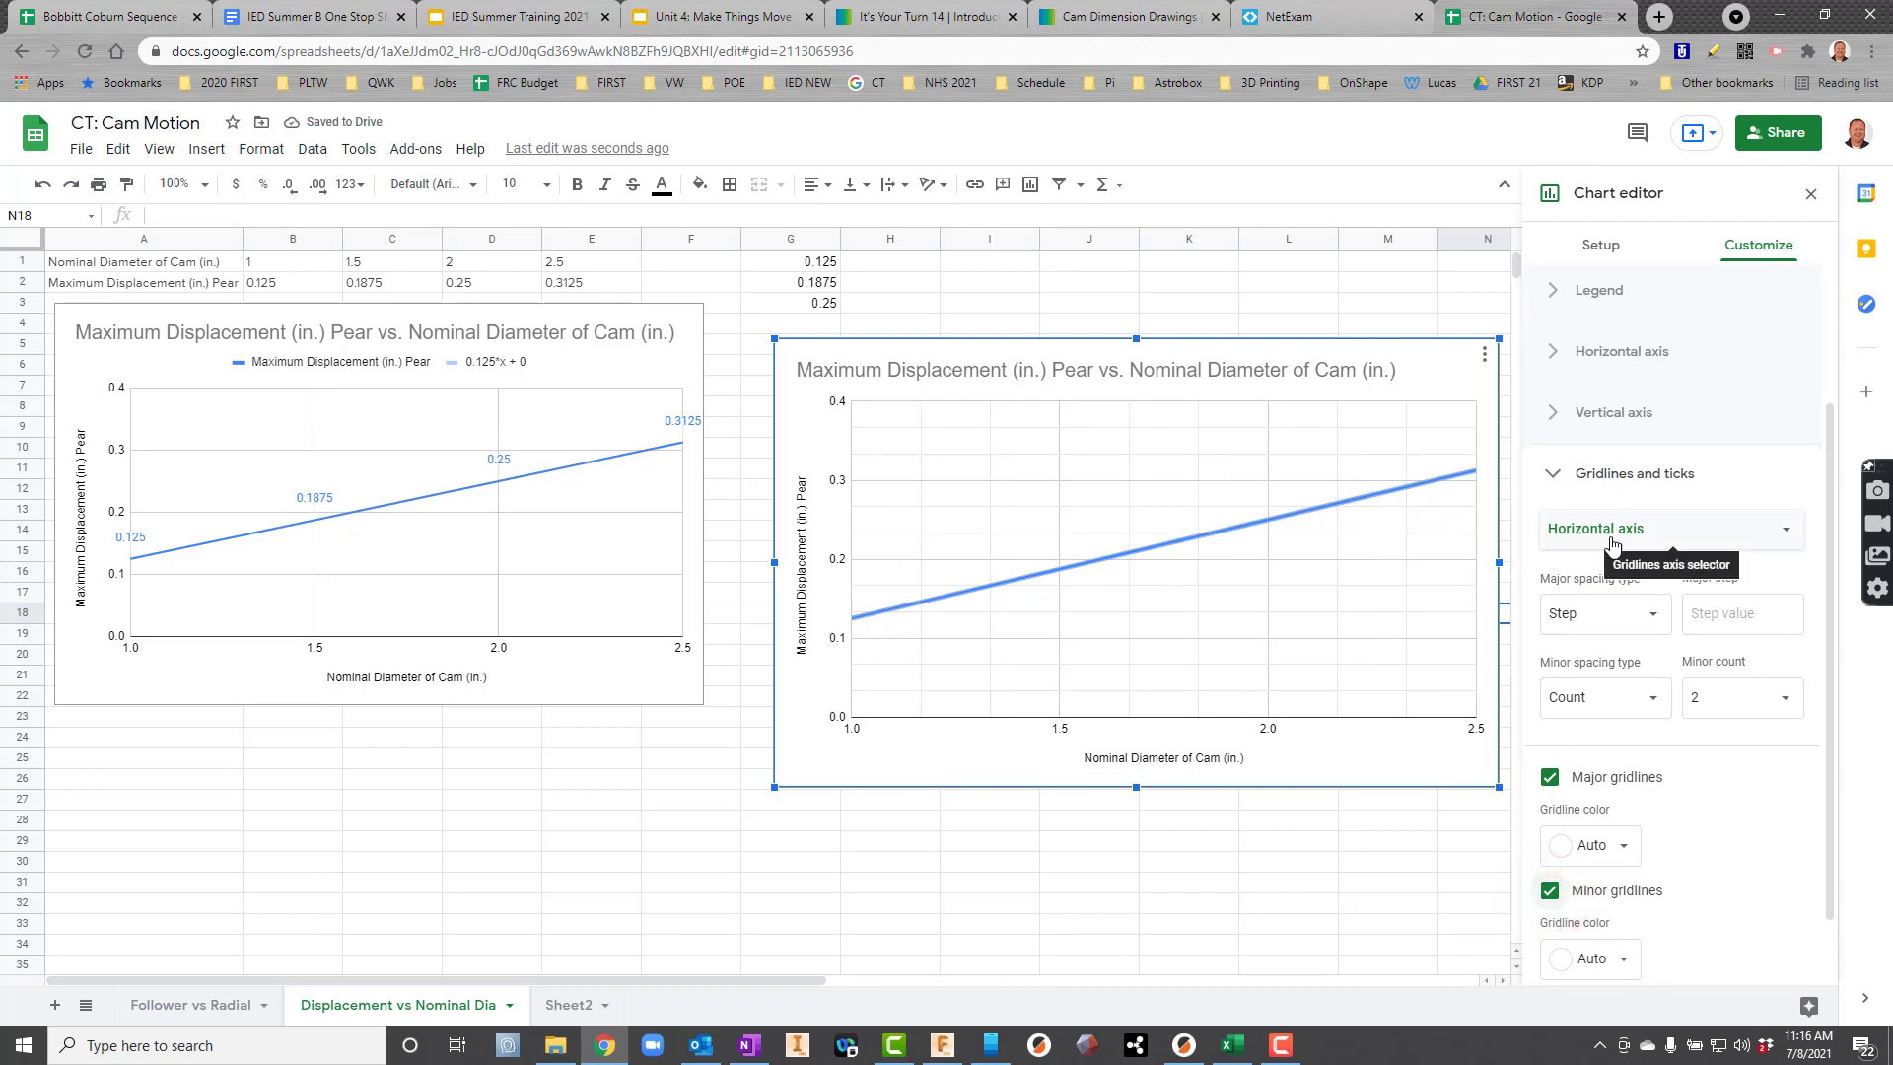
pyautogui.scroll(2, 1614, 546)
pyautogui.click(1553, 660)
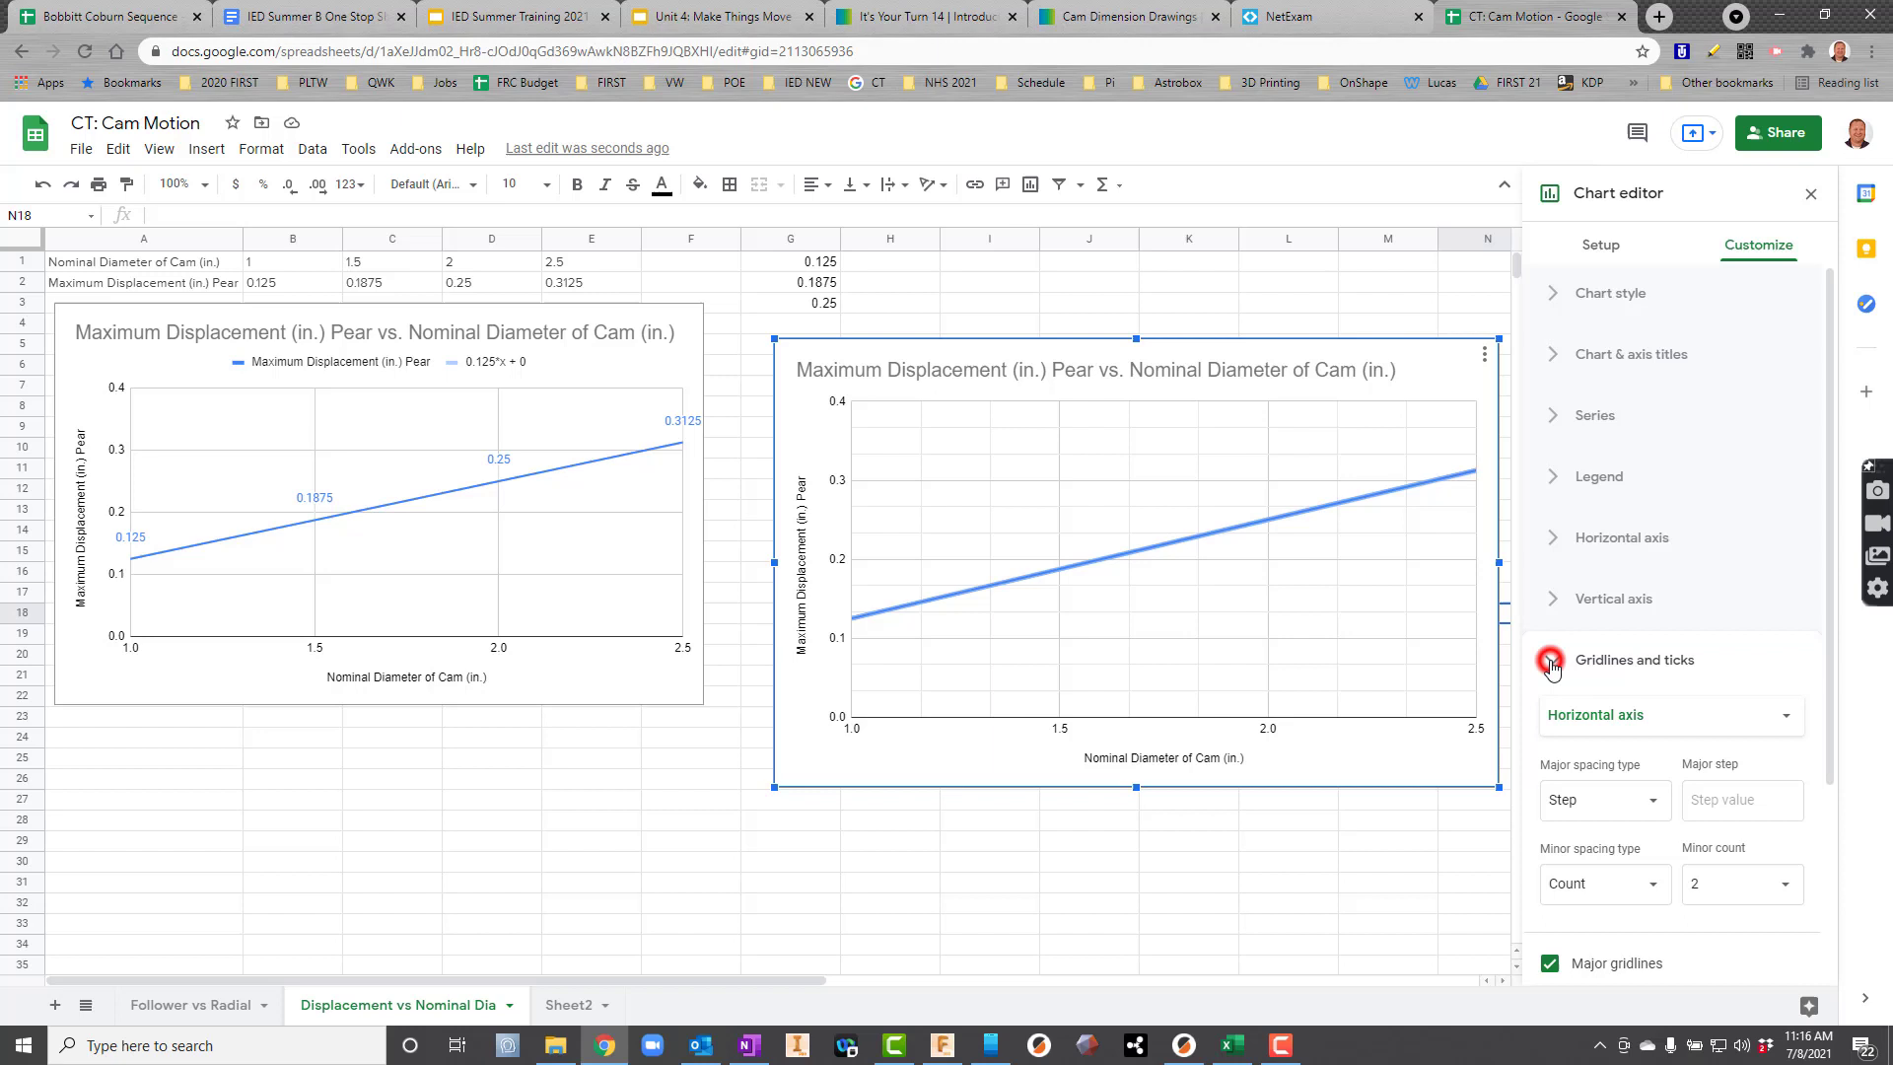
# Step: Add a trendline to the chart's data series
pyautogui.click(1193, 538)
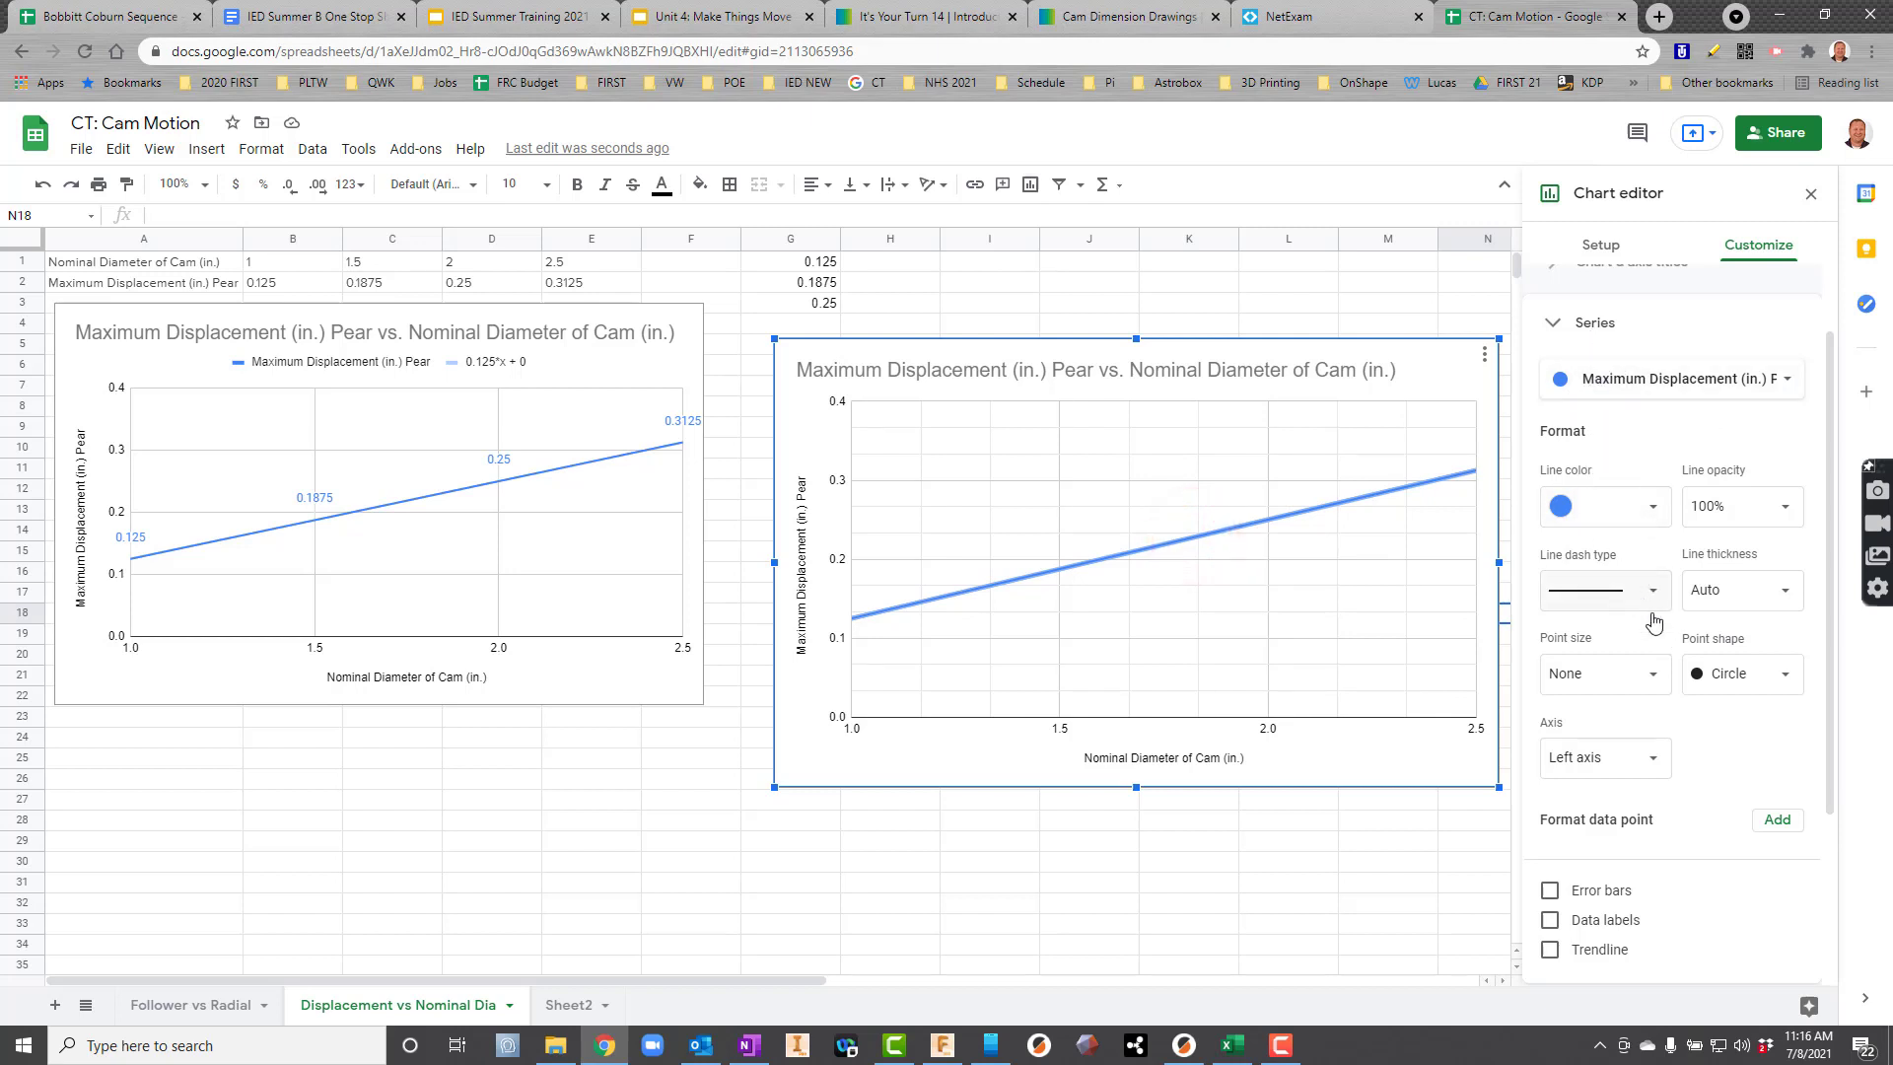
pyautogui.scroll(-1, 1694, 667)
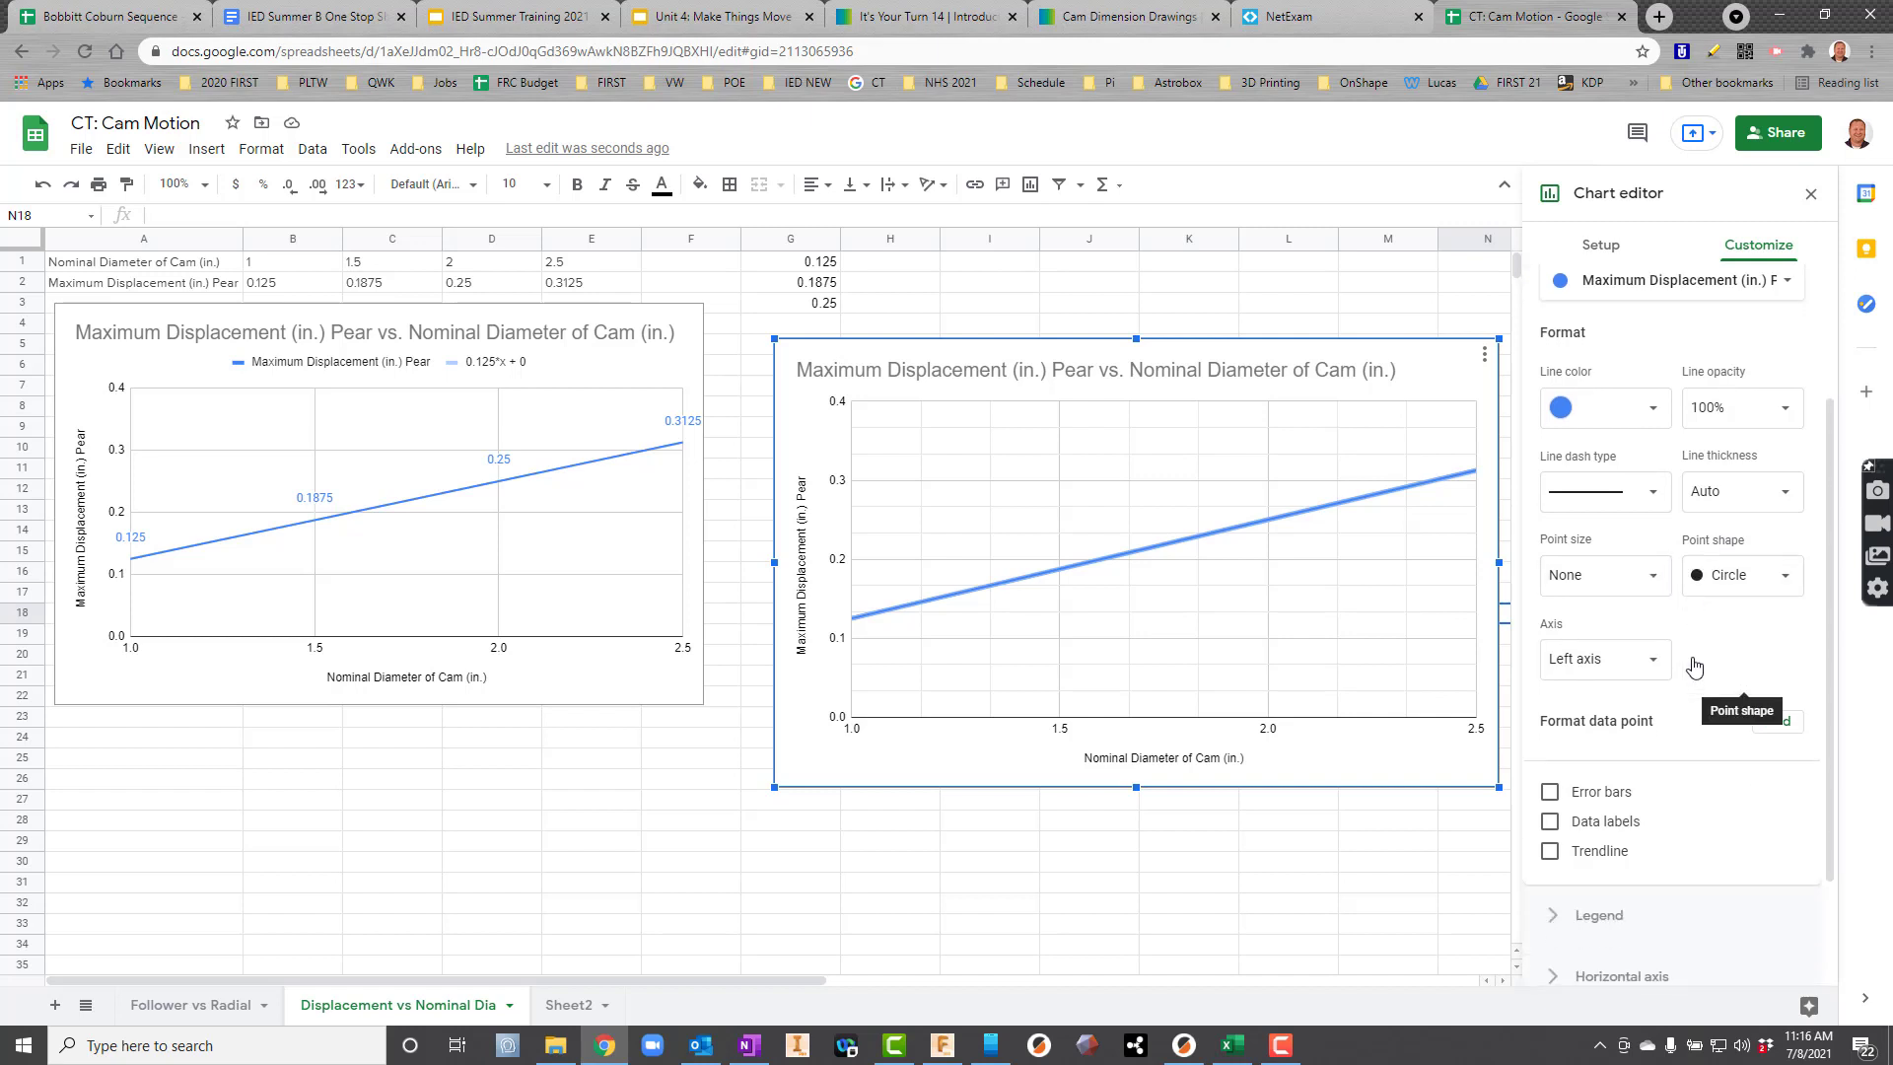
pyautogui.click(1552, 854)
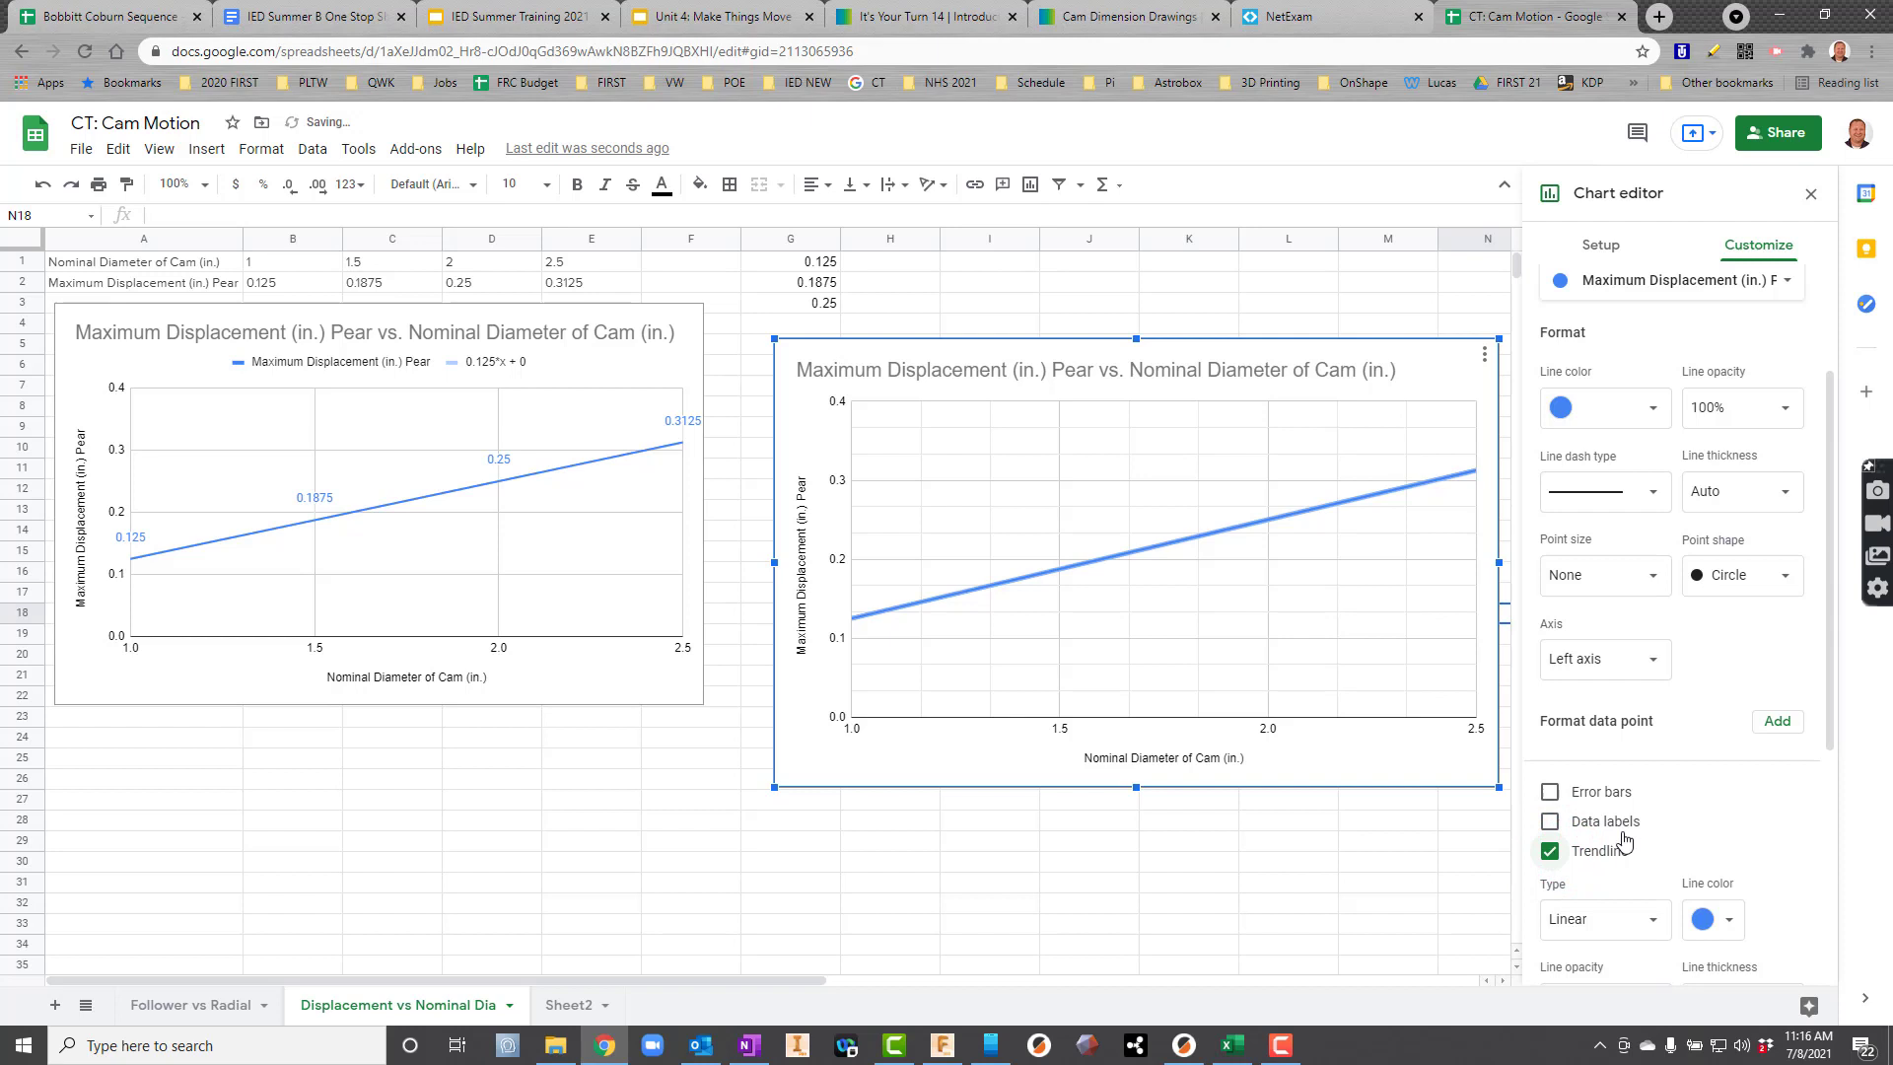
pyautogui.scroll(-3, 1680, 708)
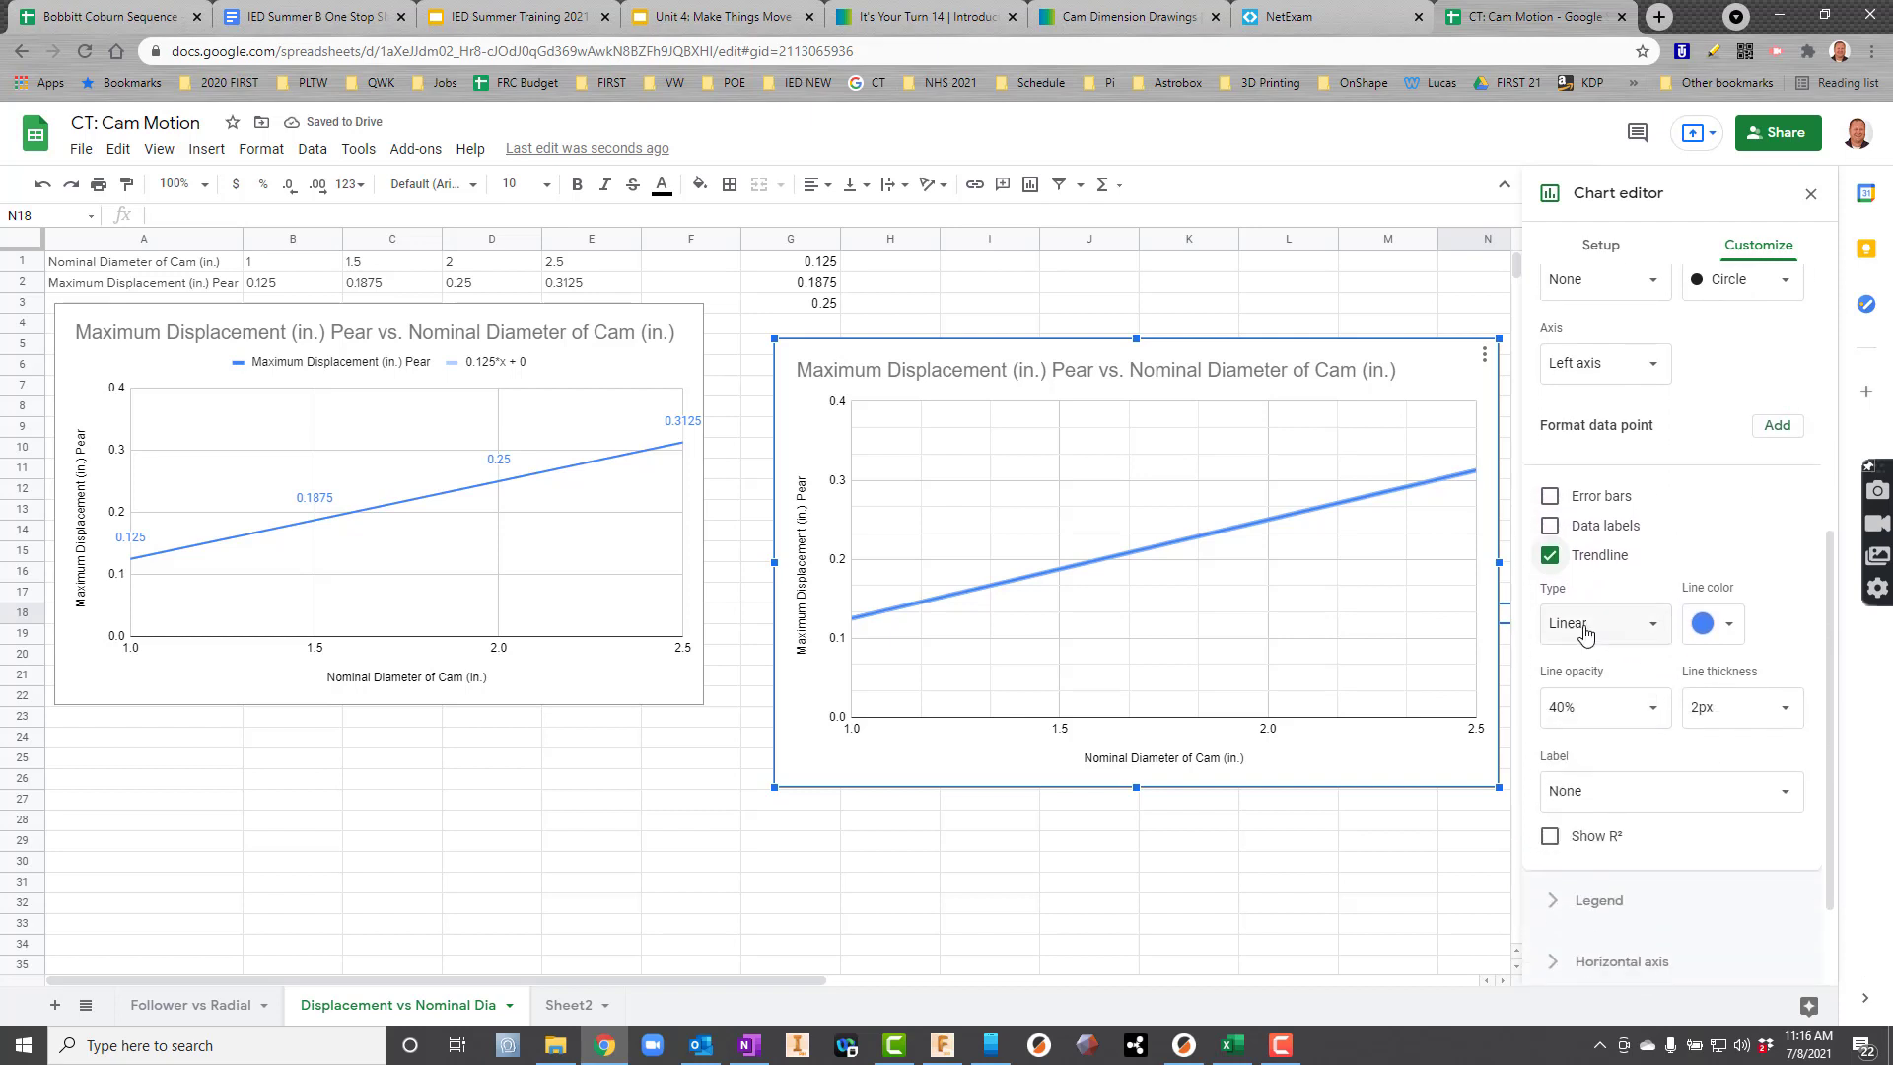
# Step: Preview exponential, polynomial and logarithmic trendlines, then set the type back to Linear
pyautogui.click(1585, 631)
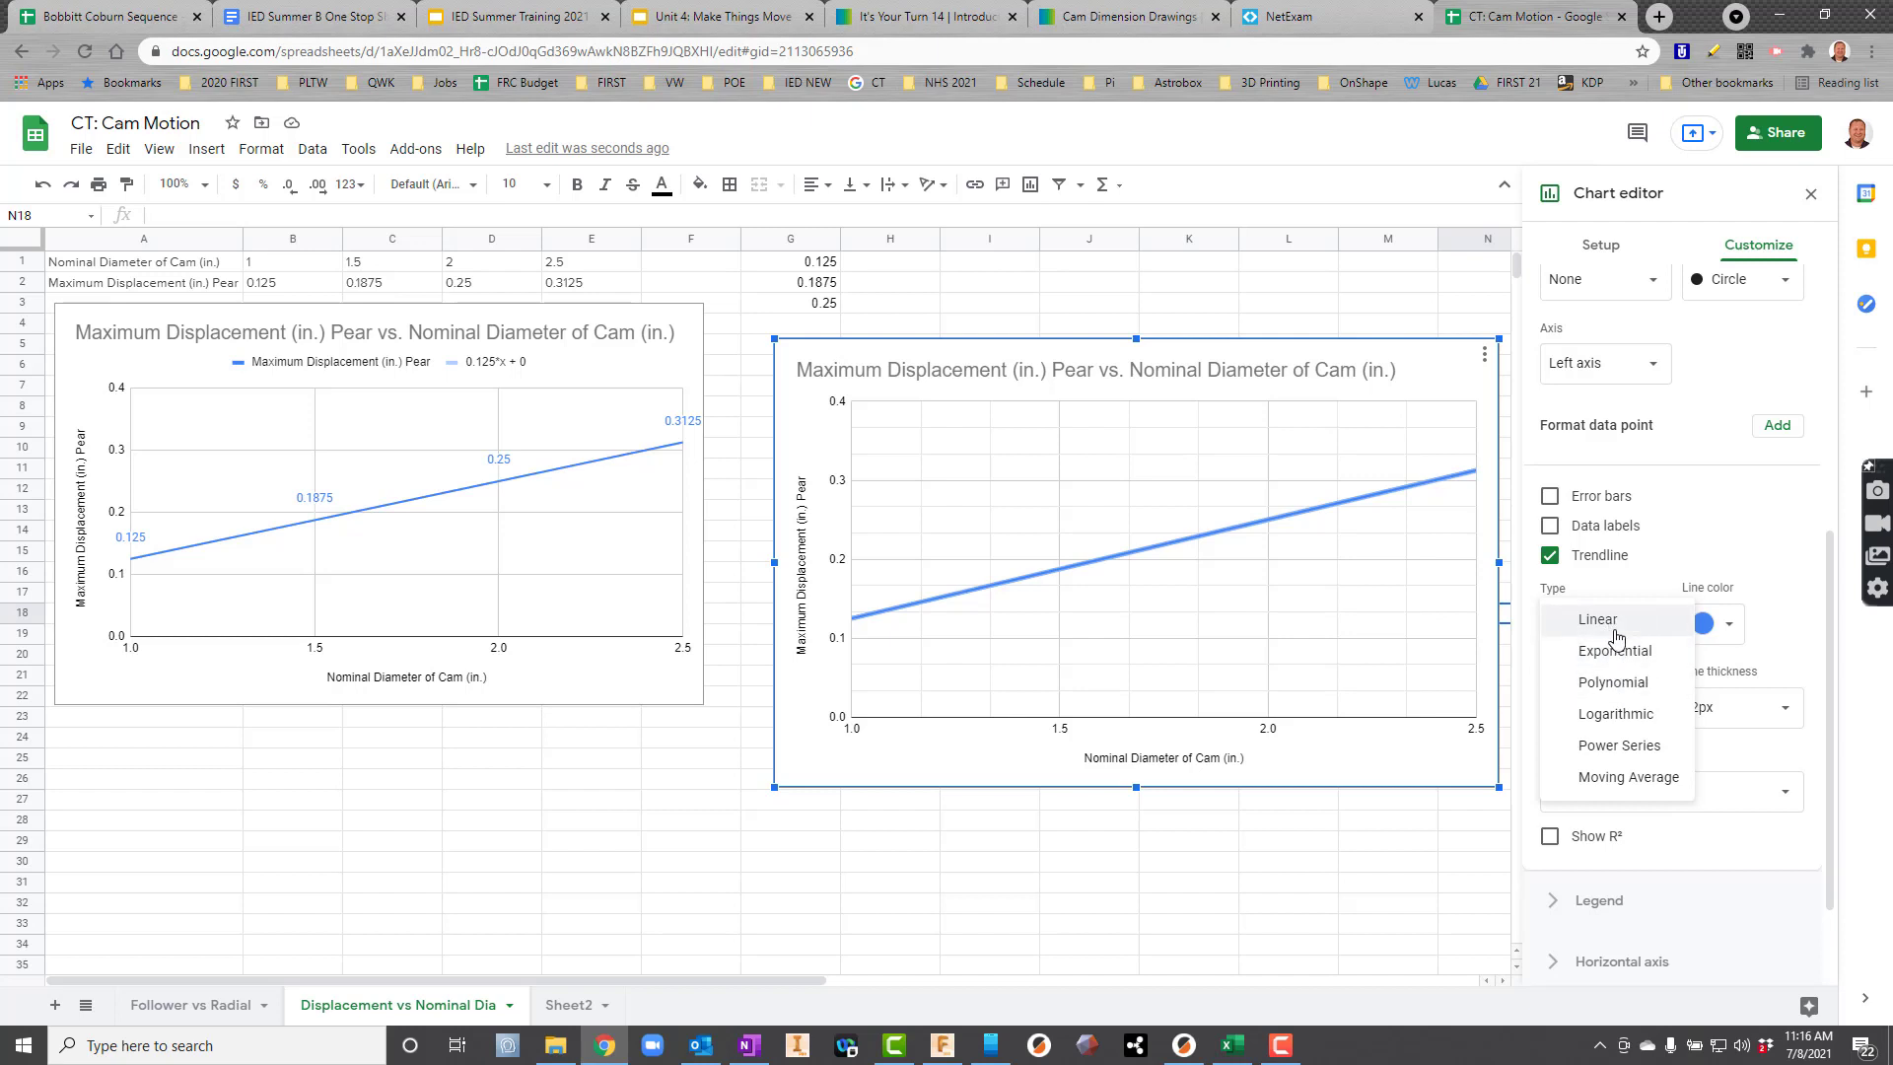
pyautogui.click(1615, 632)
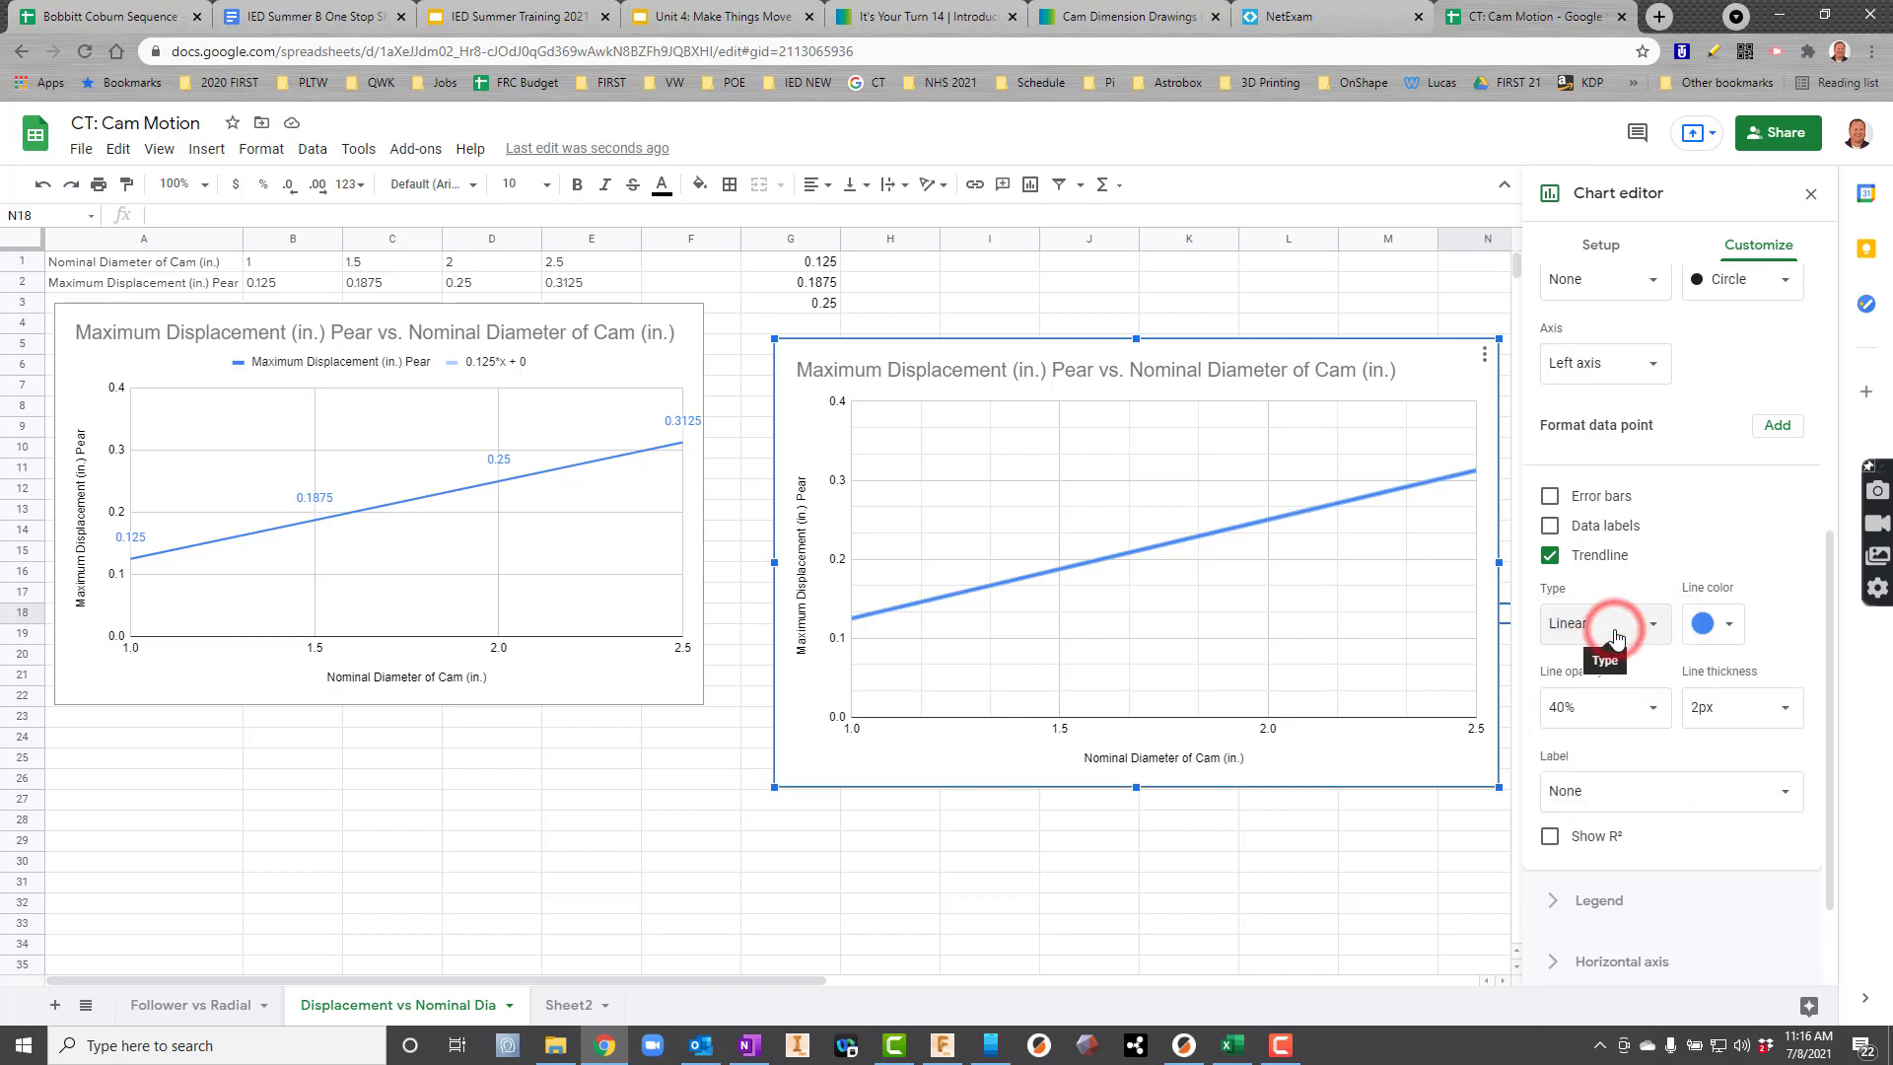
pyautogui.click(1615, 632)
pyautogui.click(1612, 647)
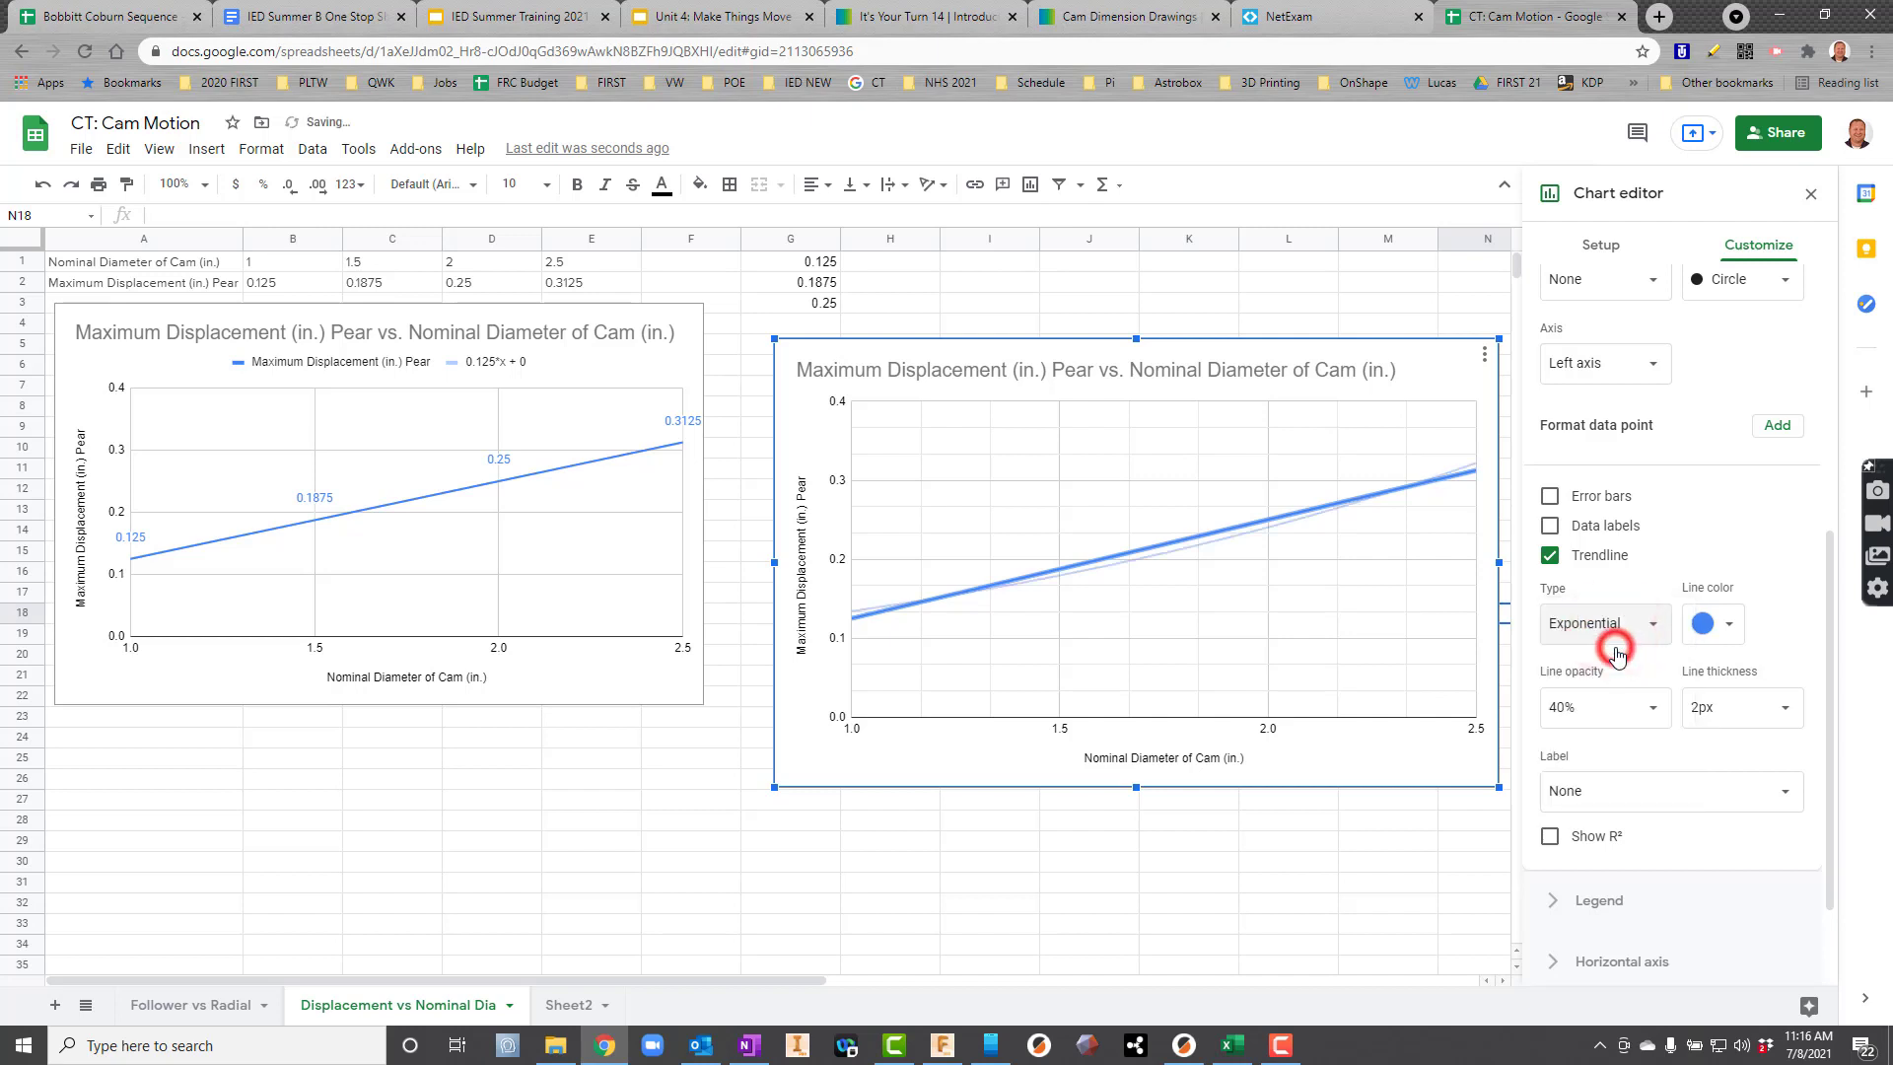
pyautogui.click(1602, 628)
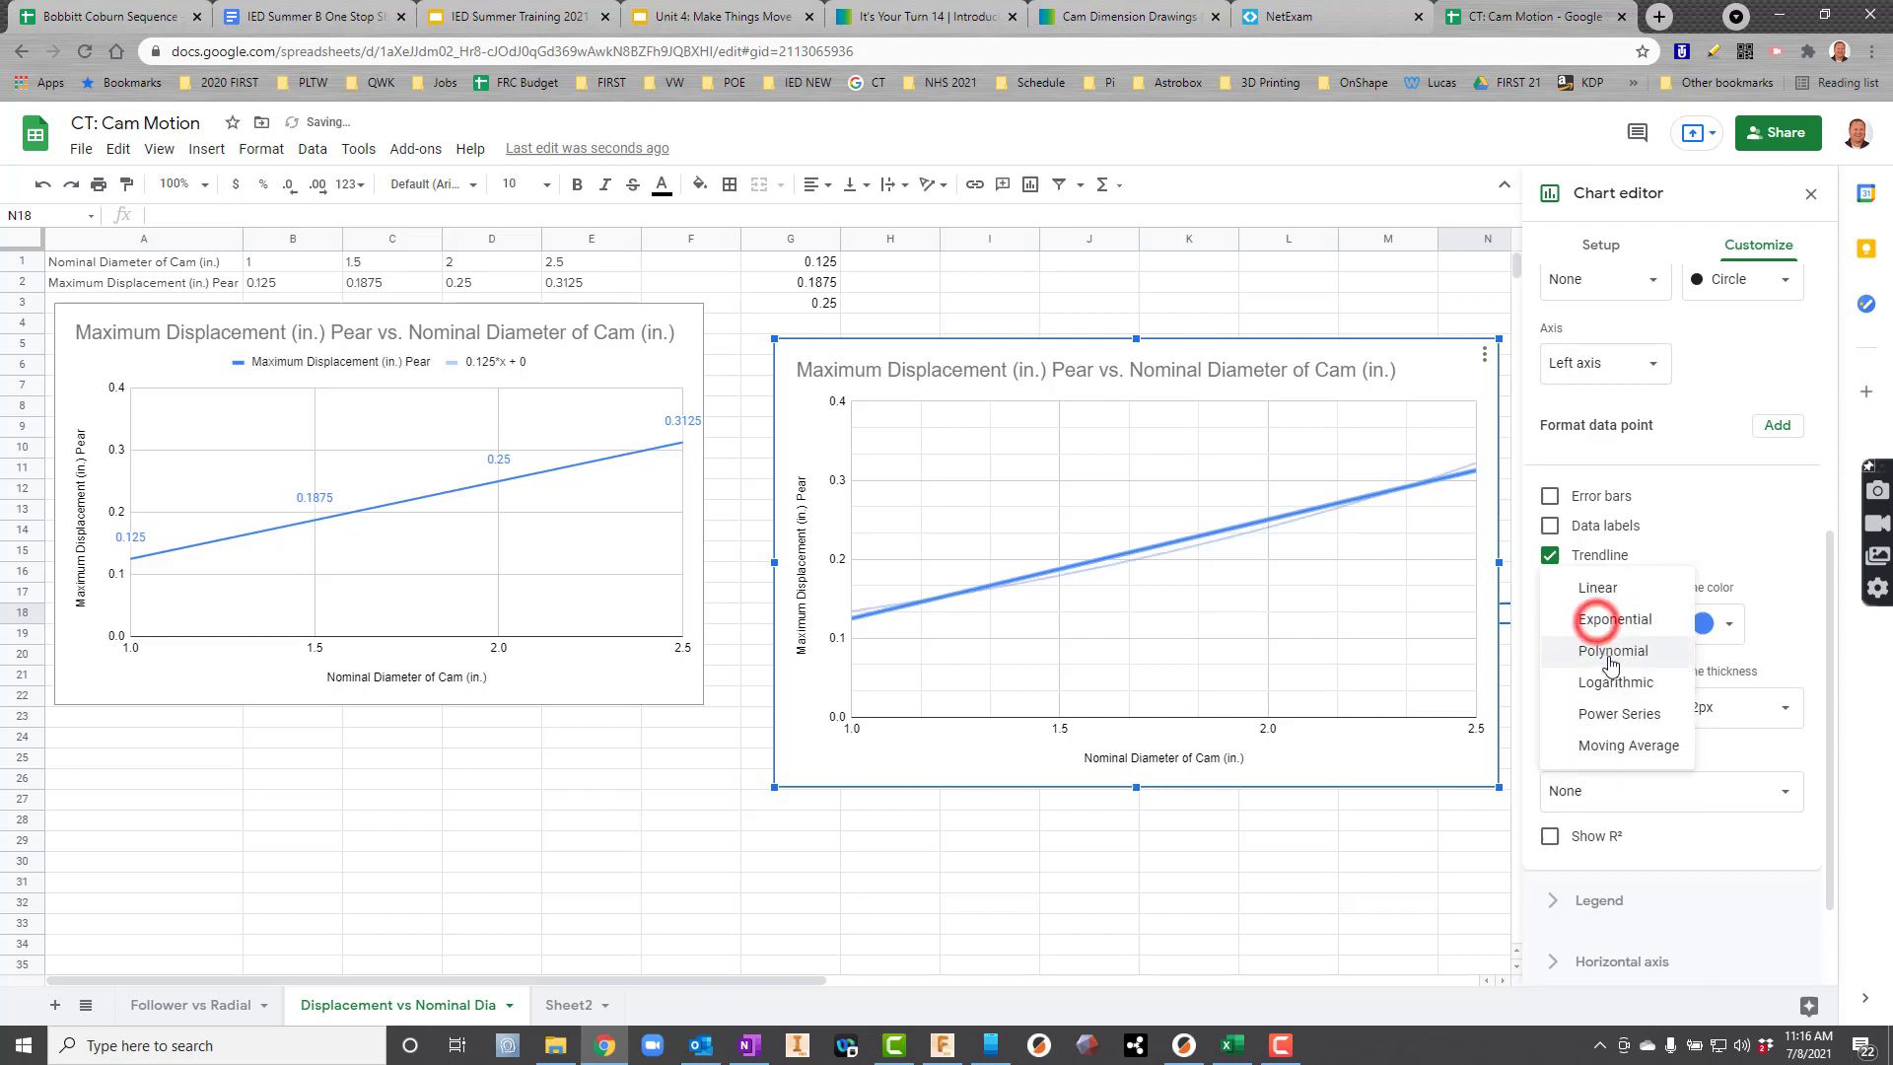
pyautogui.click(1609, 656)
pyautogui.click(1609, 621)
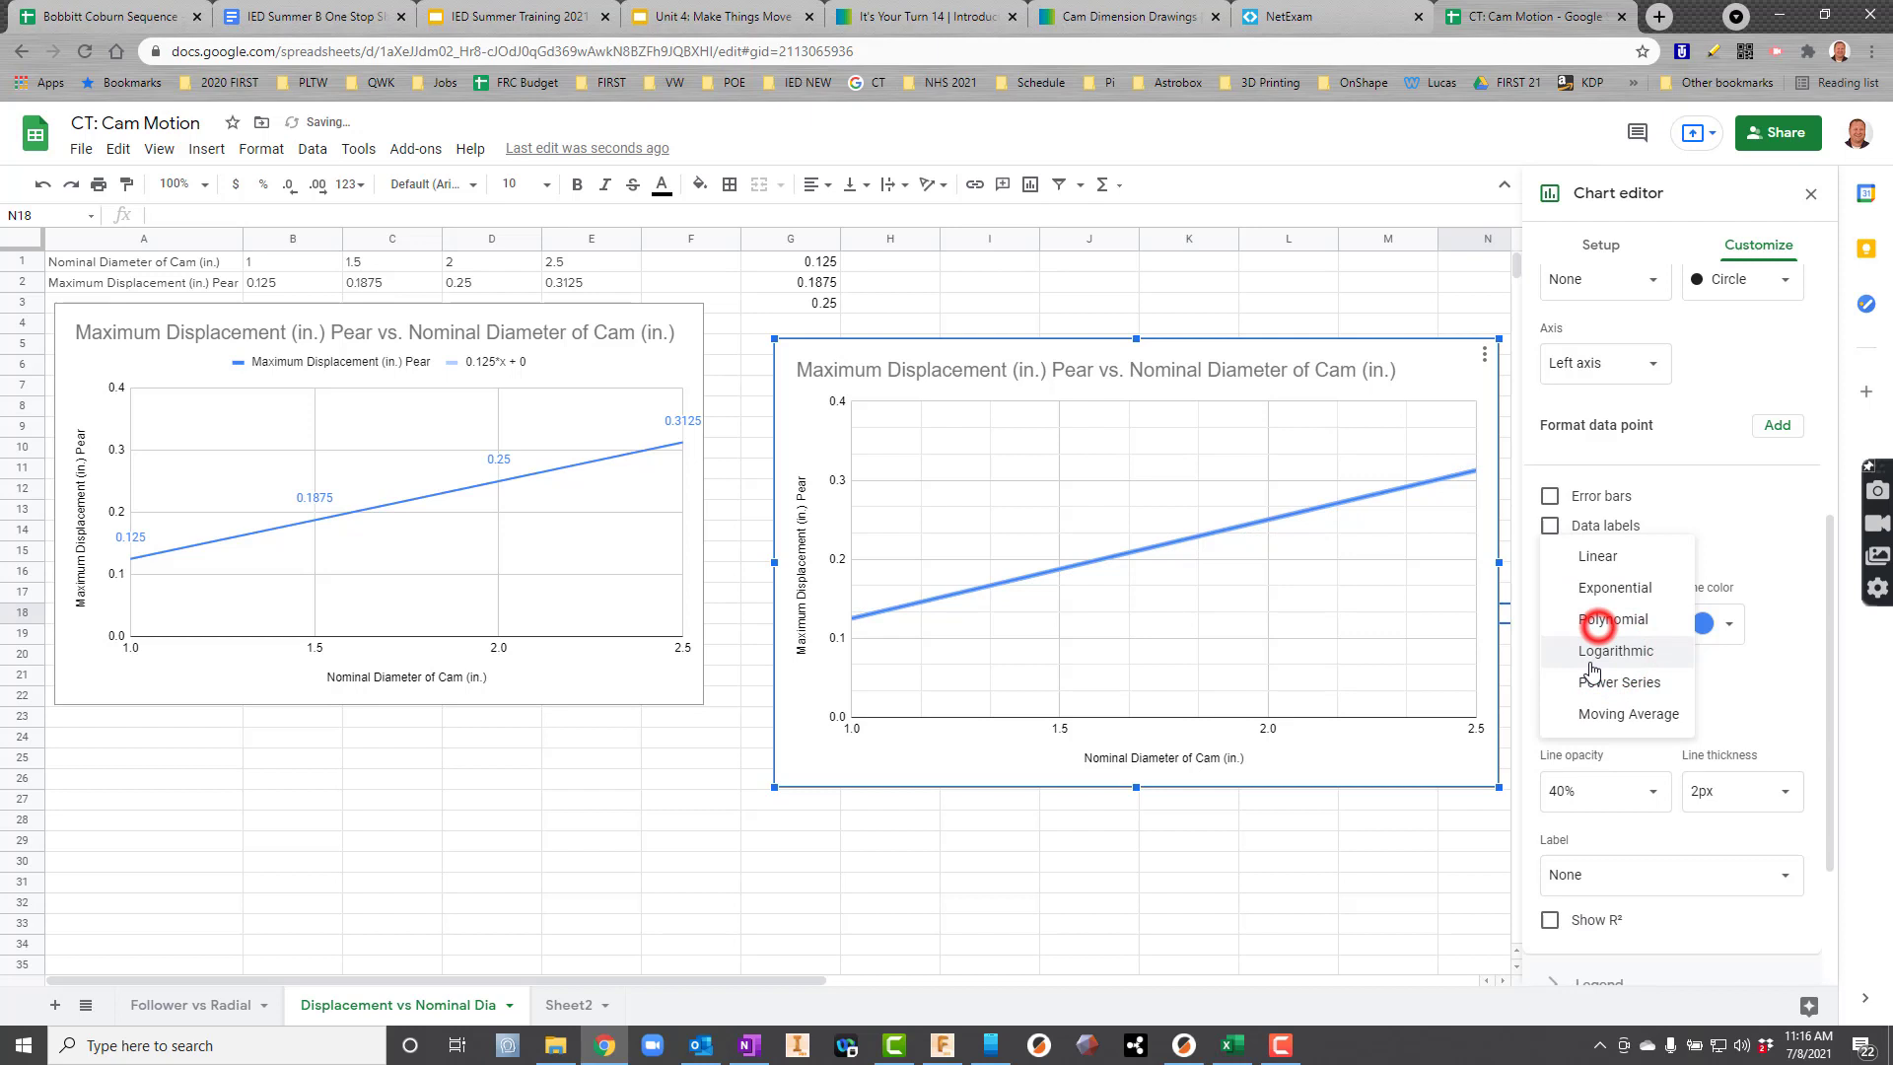
pyautogui.click(1603, 659)
pyautogui.click(1605, 624)
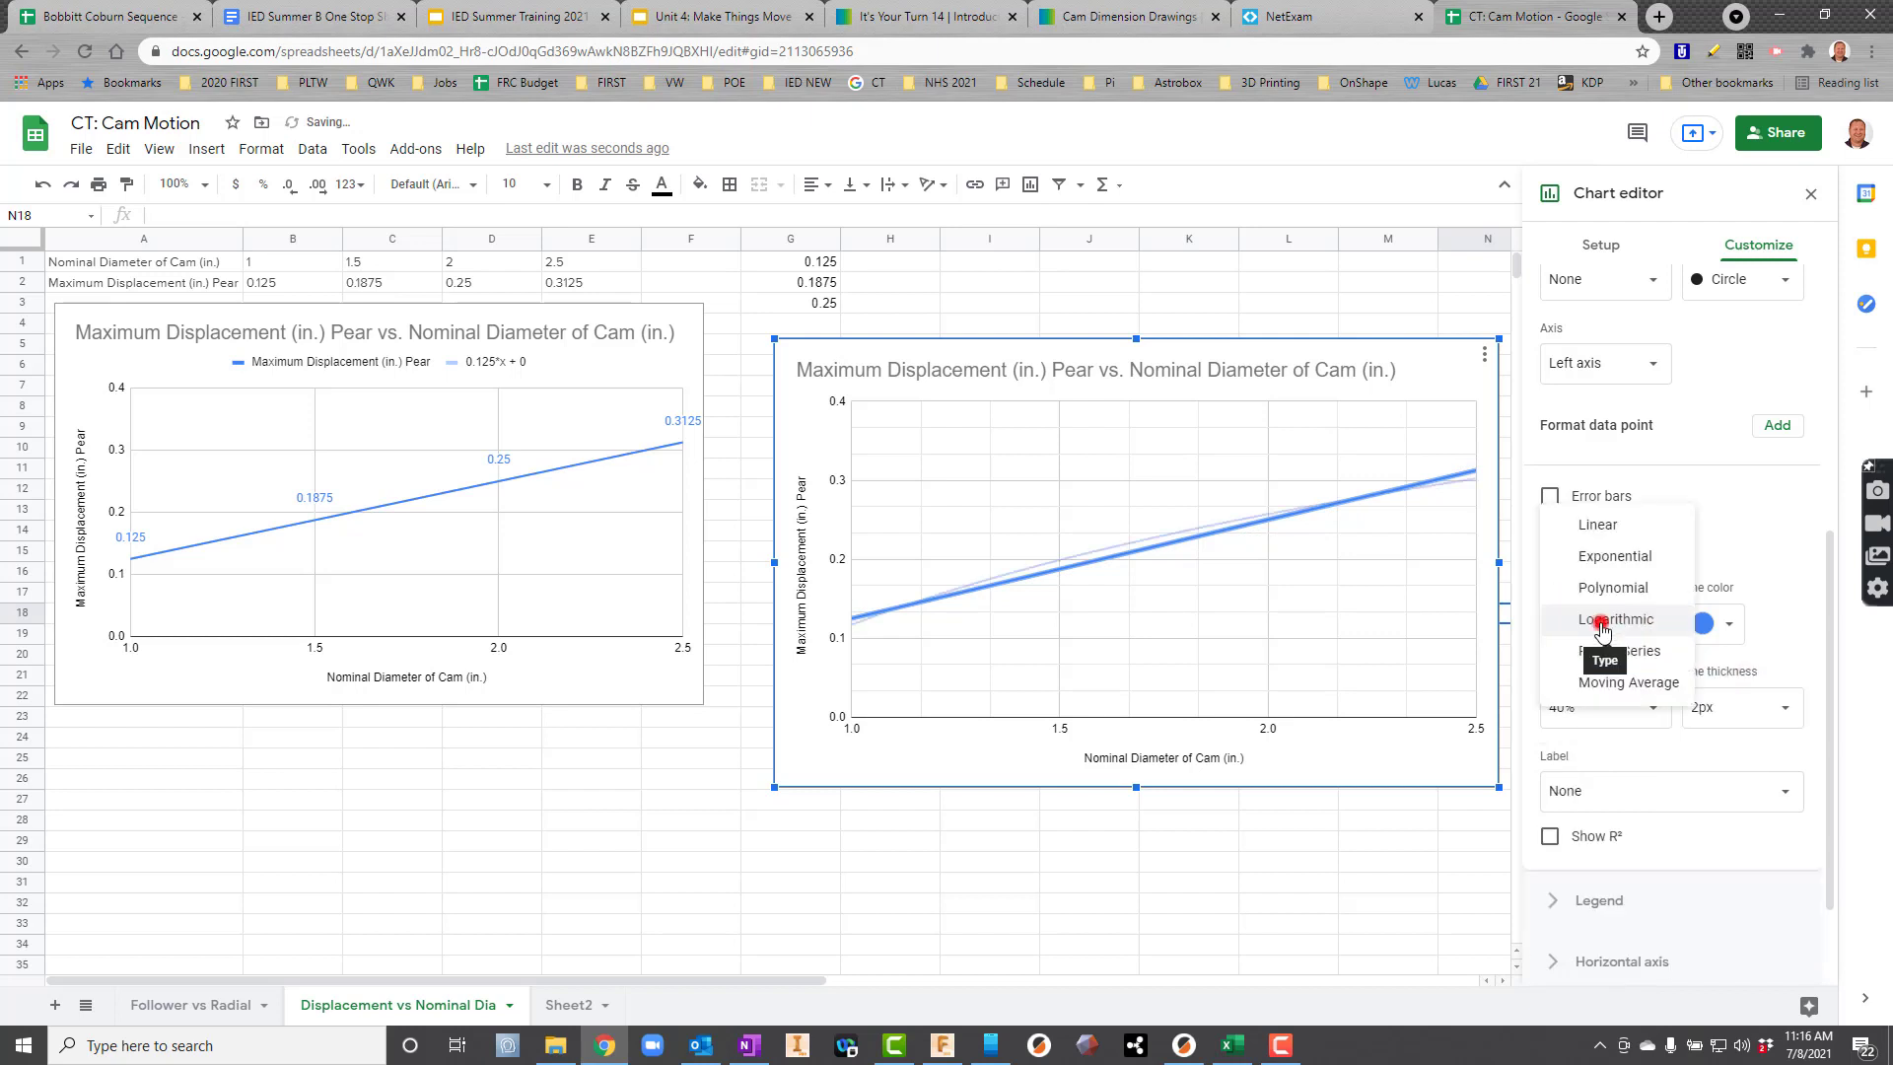
pyautogui.click(1620, 529)
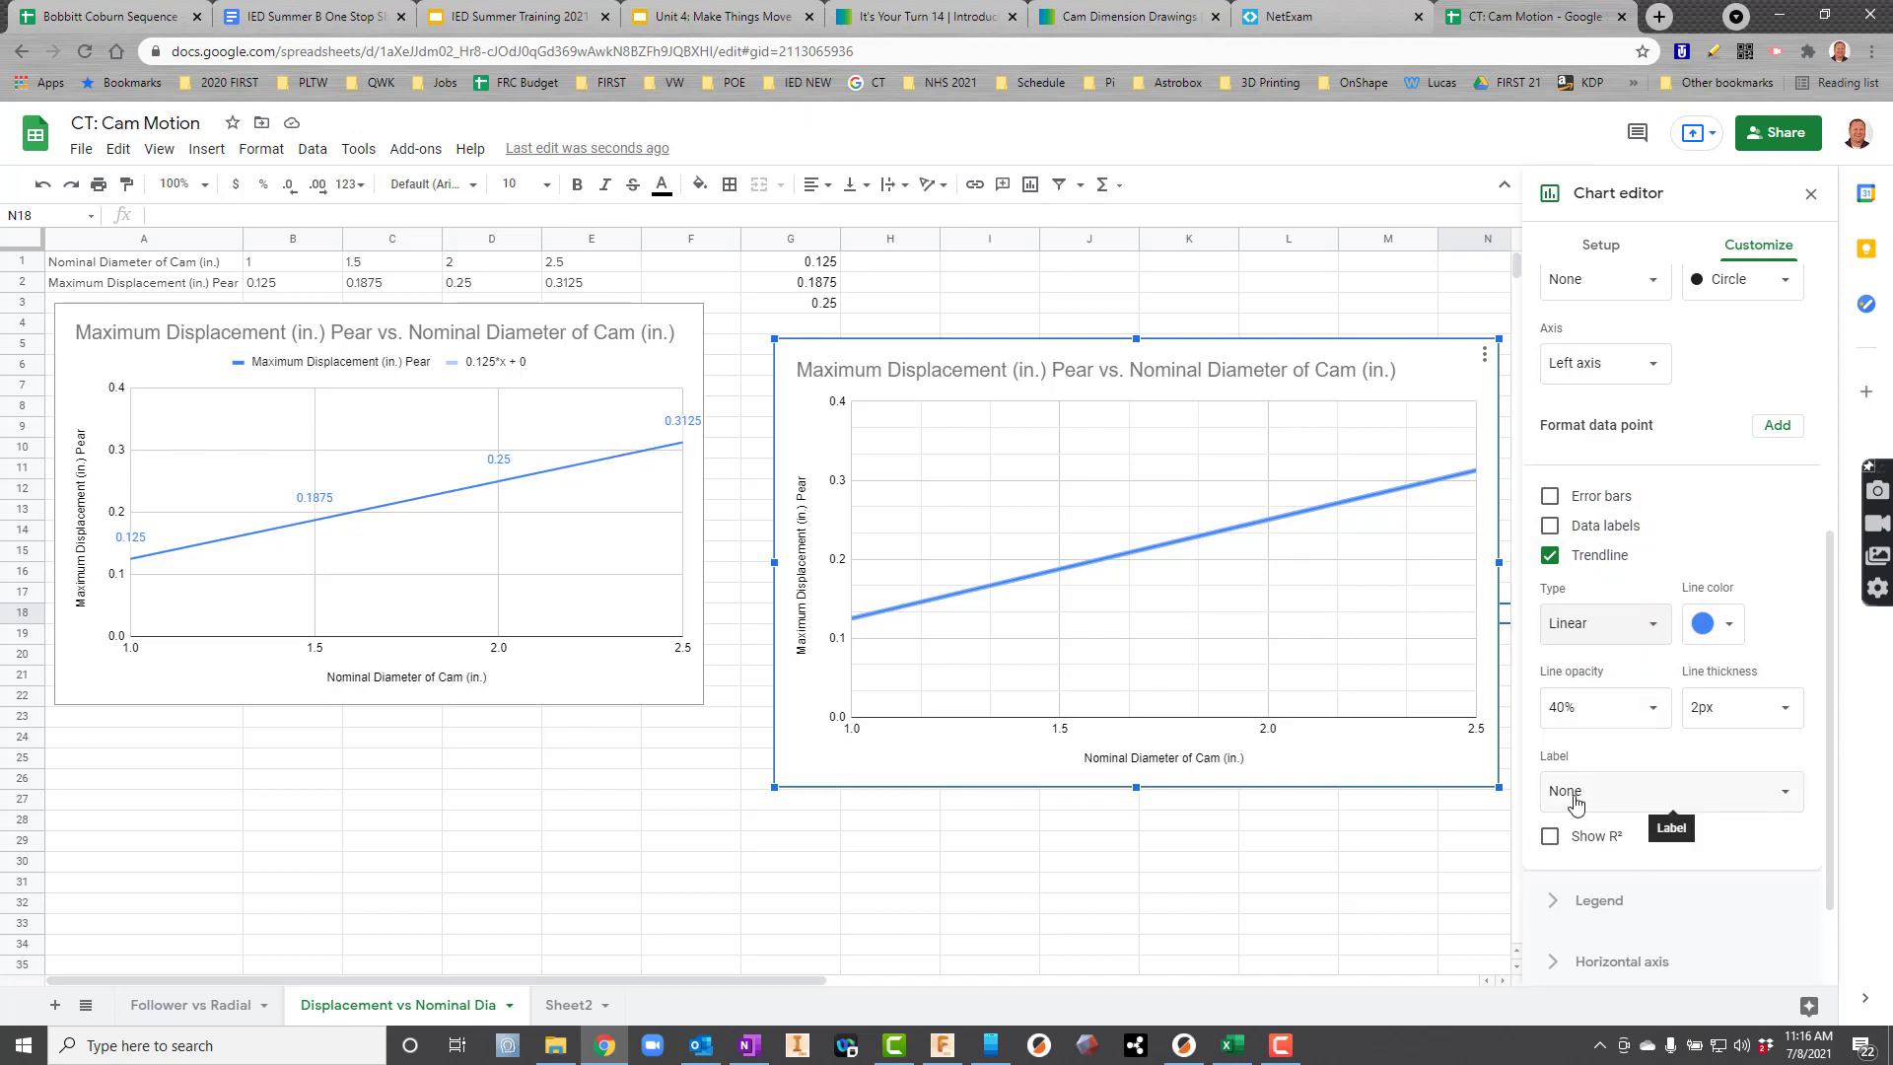
# Step: Label the trendline with its equation 0.125*x + 0 and turn on data labels
pyautogui.click(1575, 803)
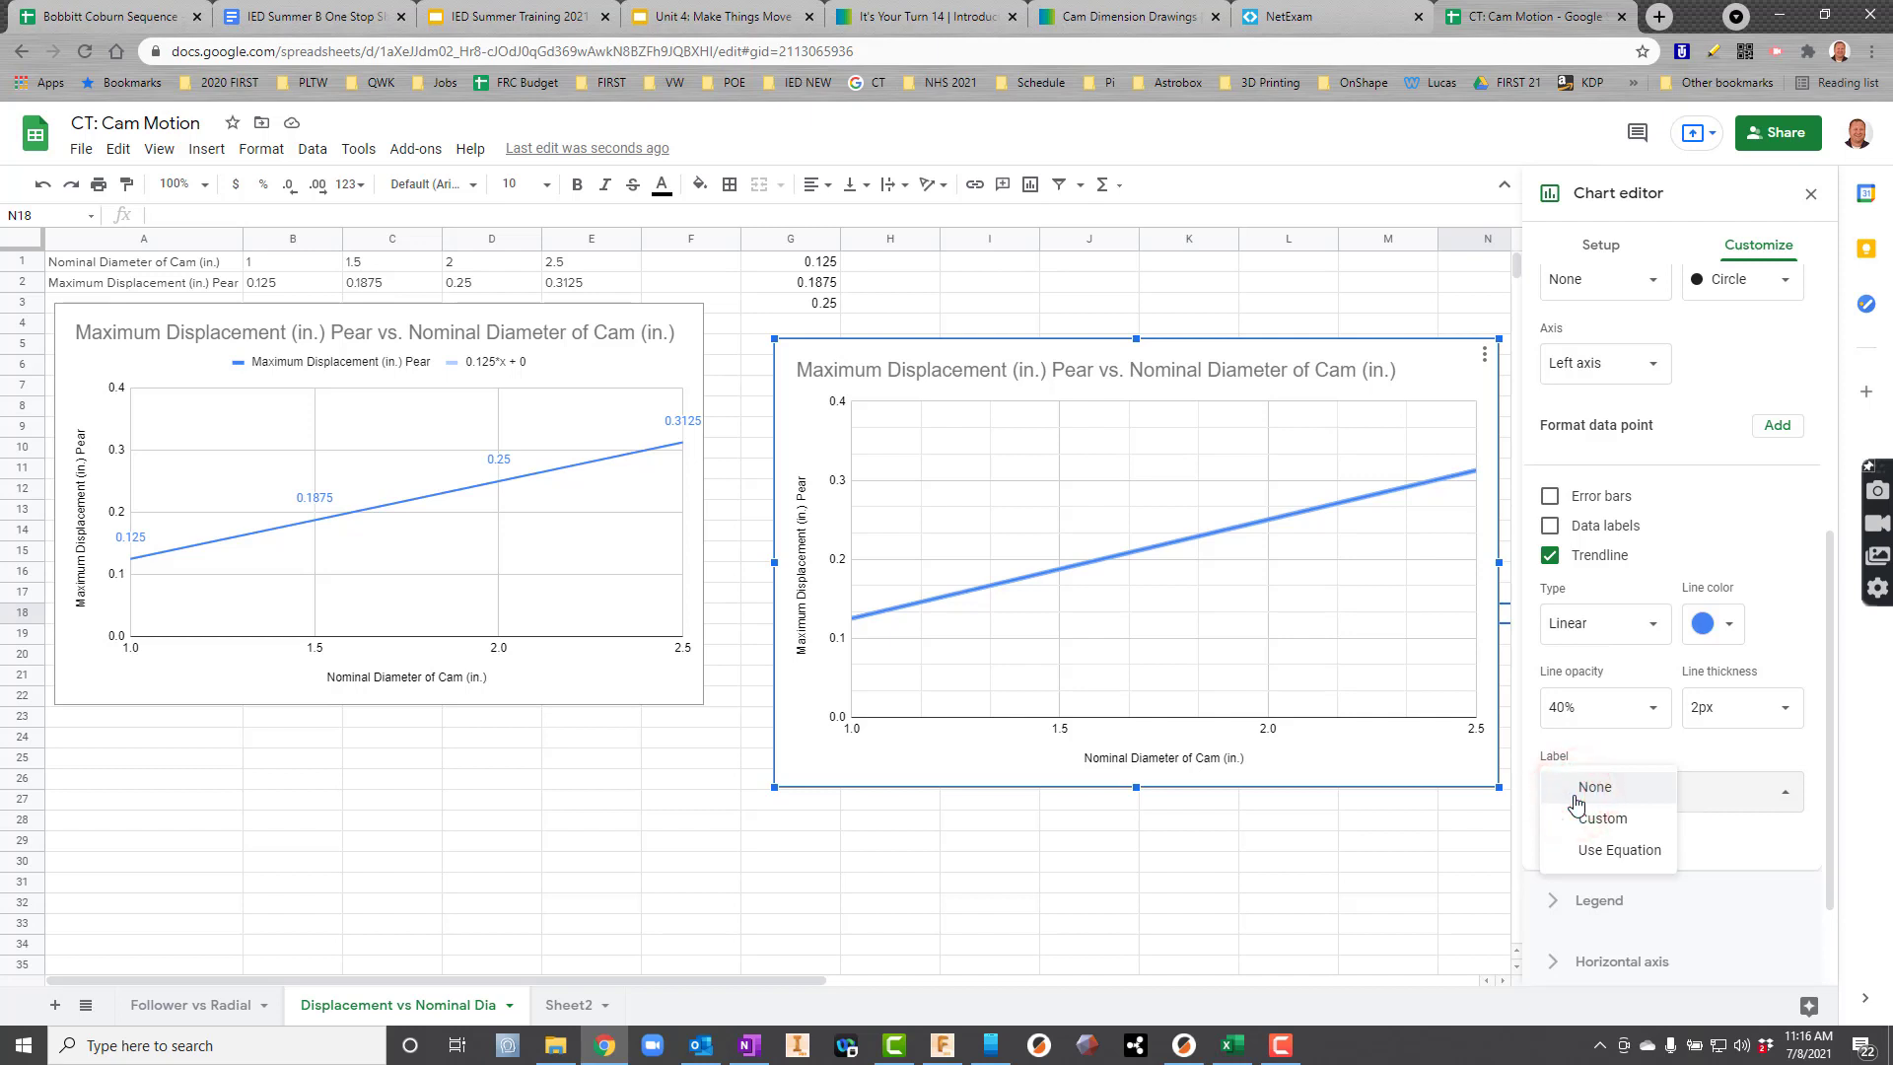
pyautogui.click(1624, 854)
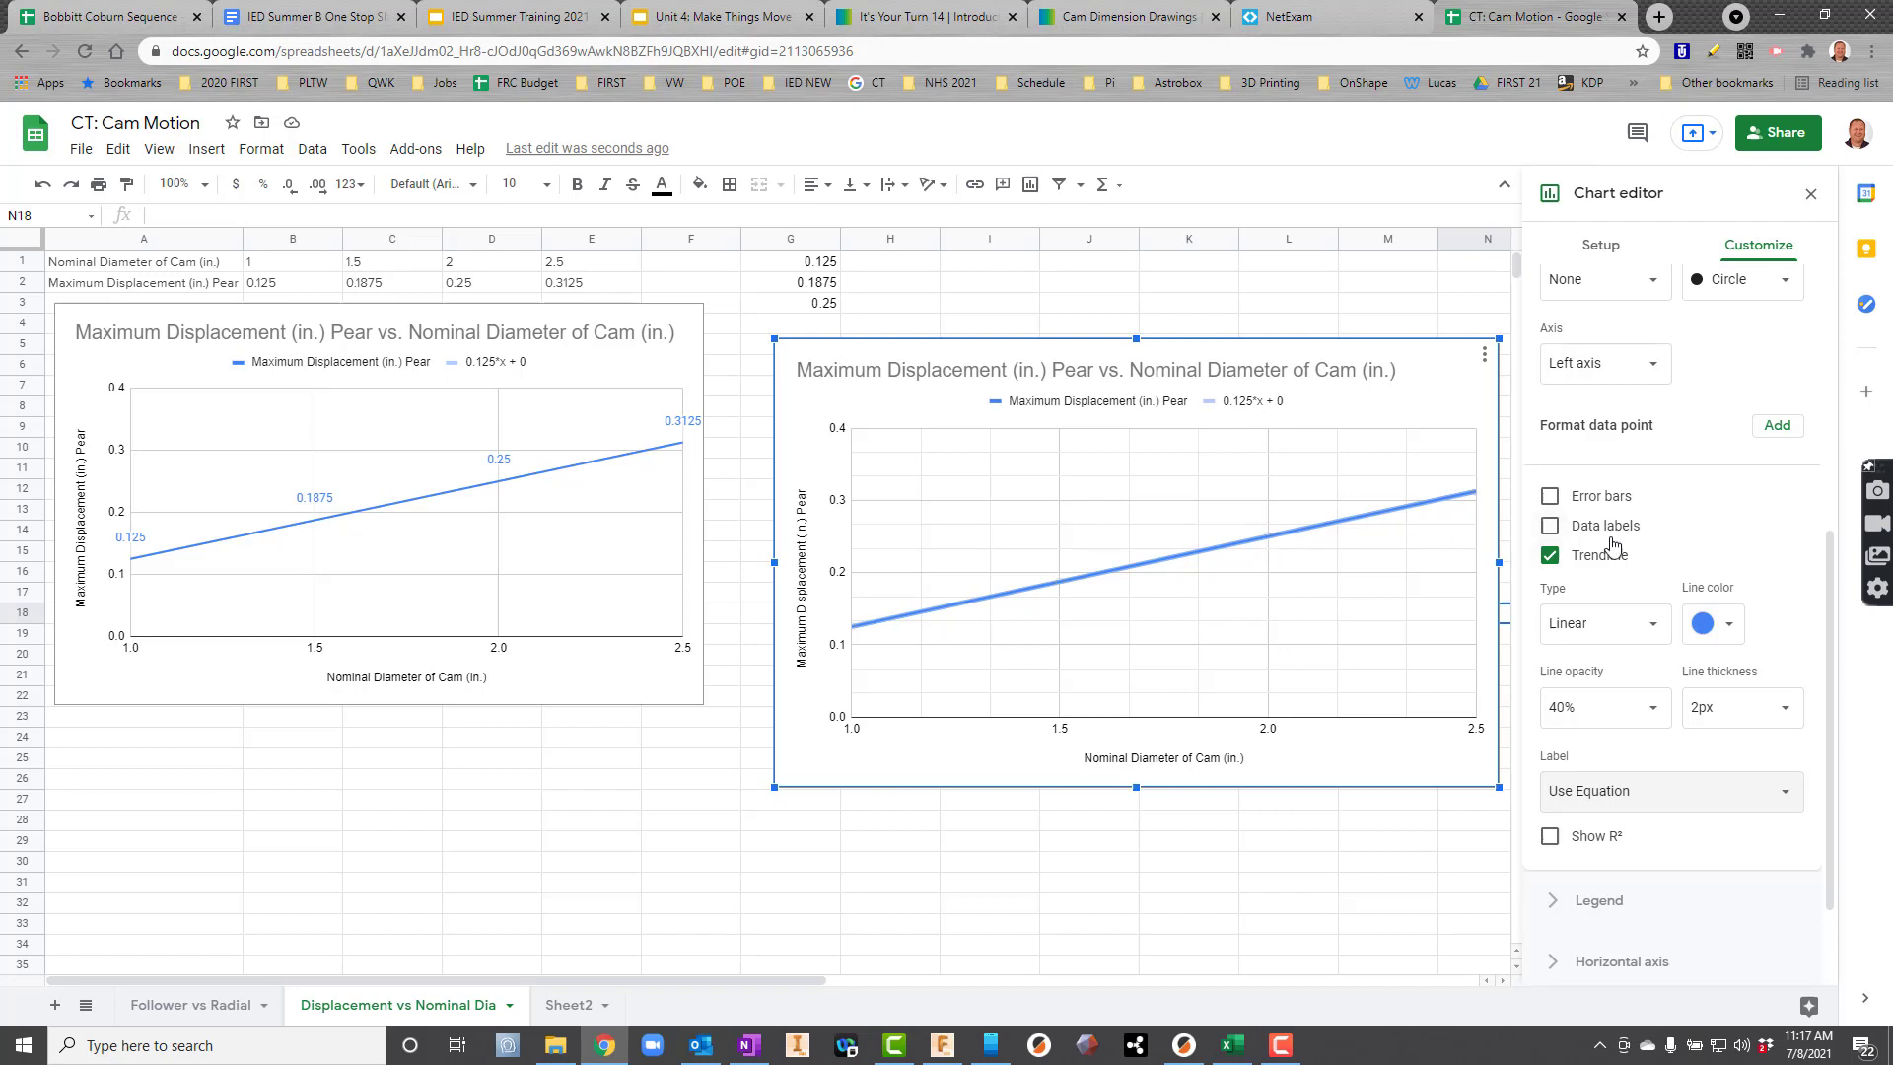
pyautogui.click(1554, 530)
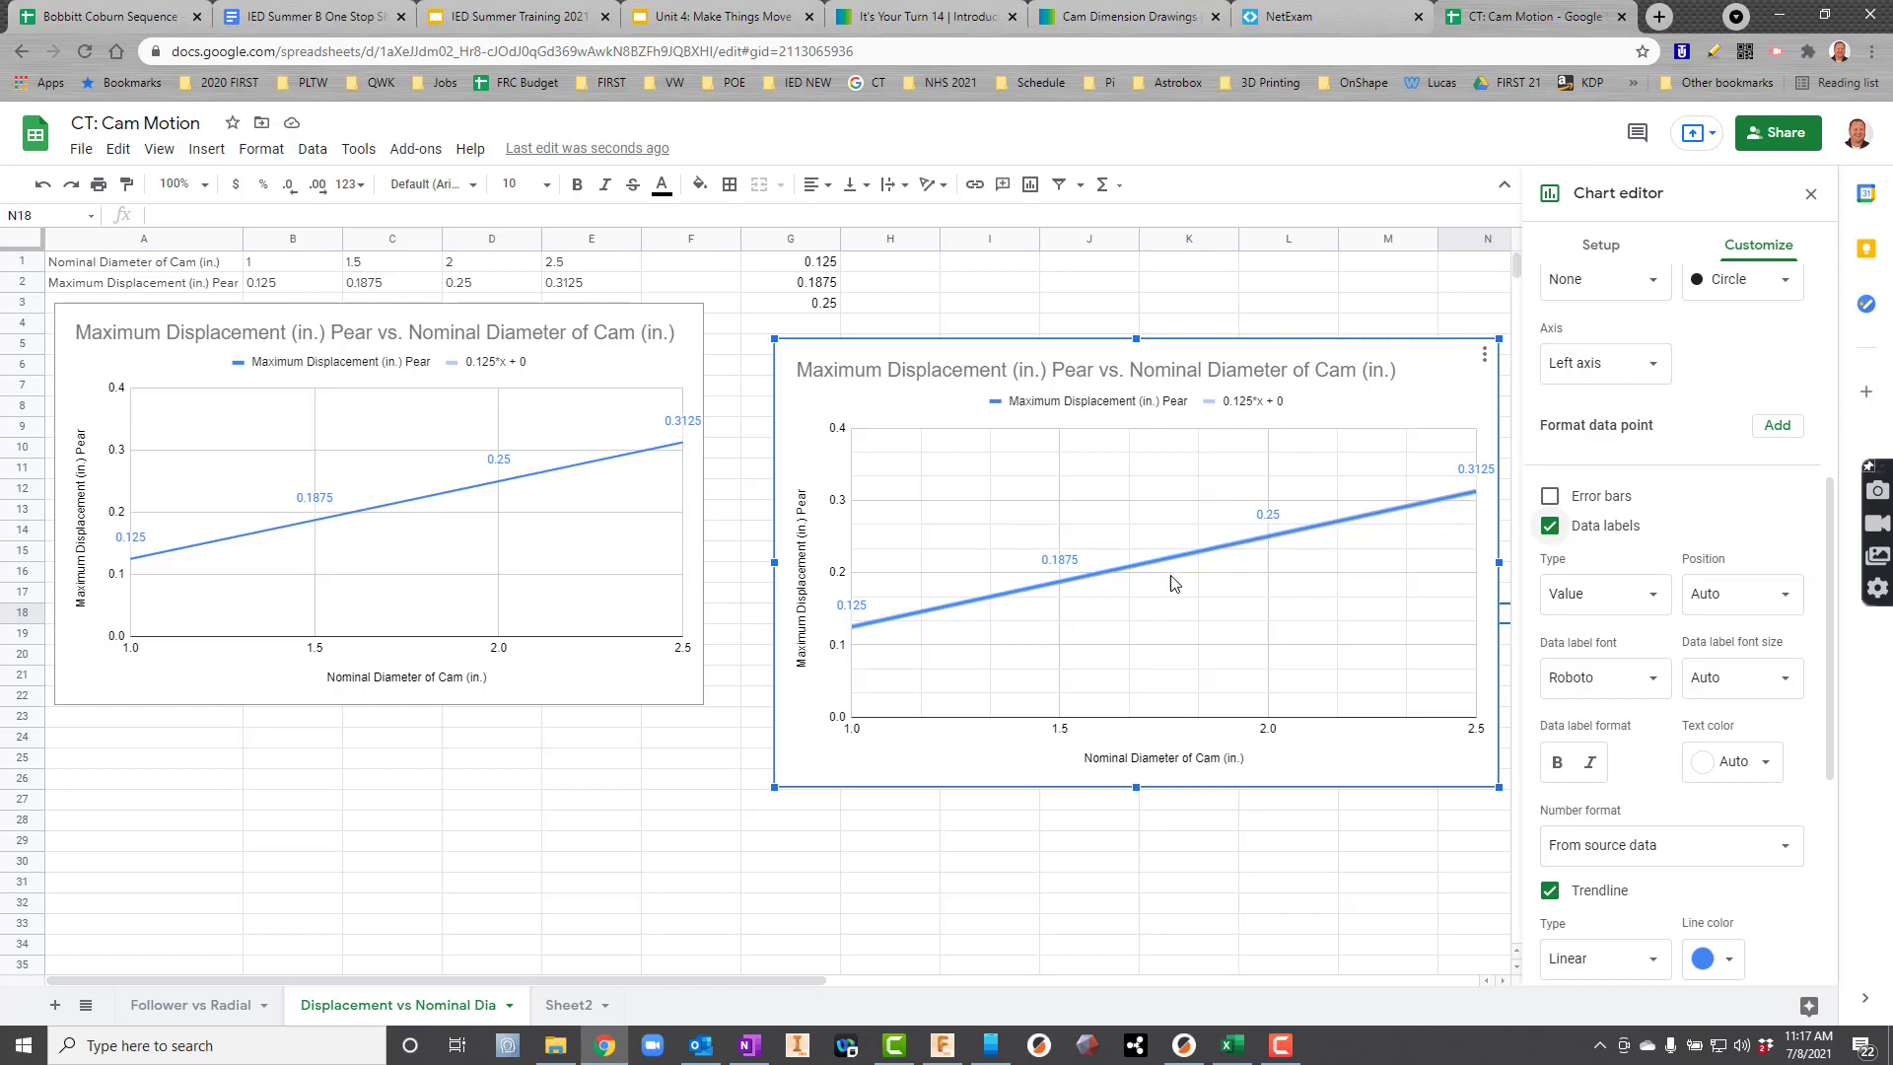
# Step: In Excel, insert a recommended line chart from A1:E2
pyautogui.click(1237, 1047)
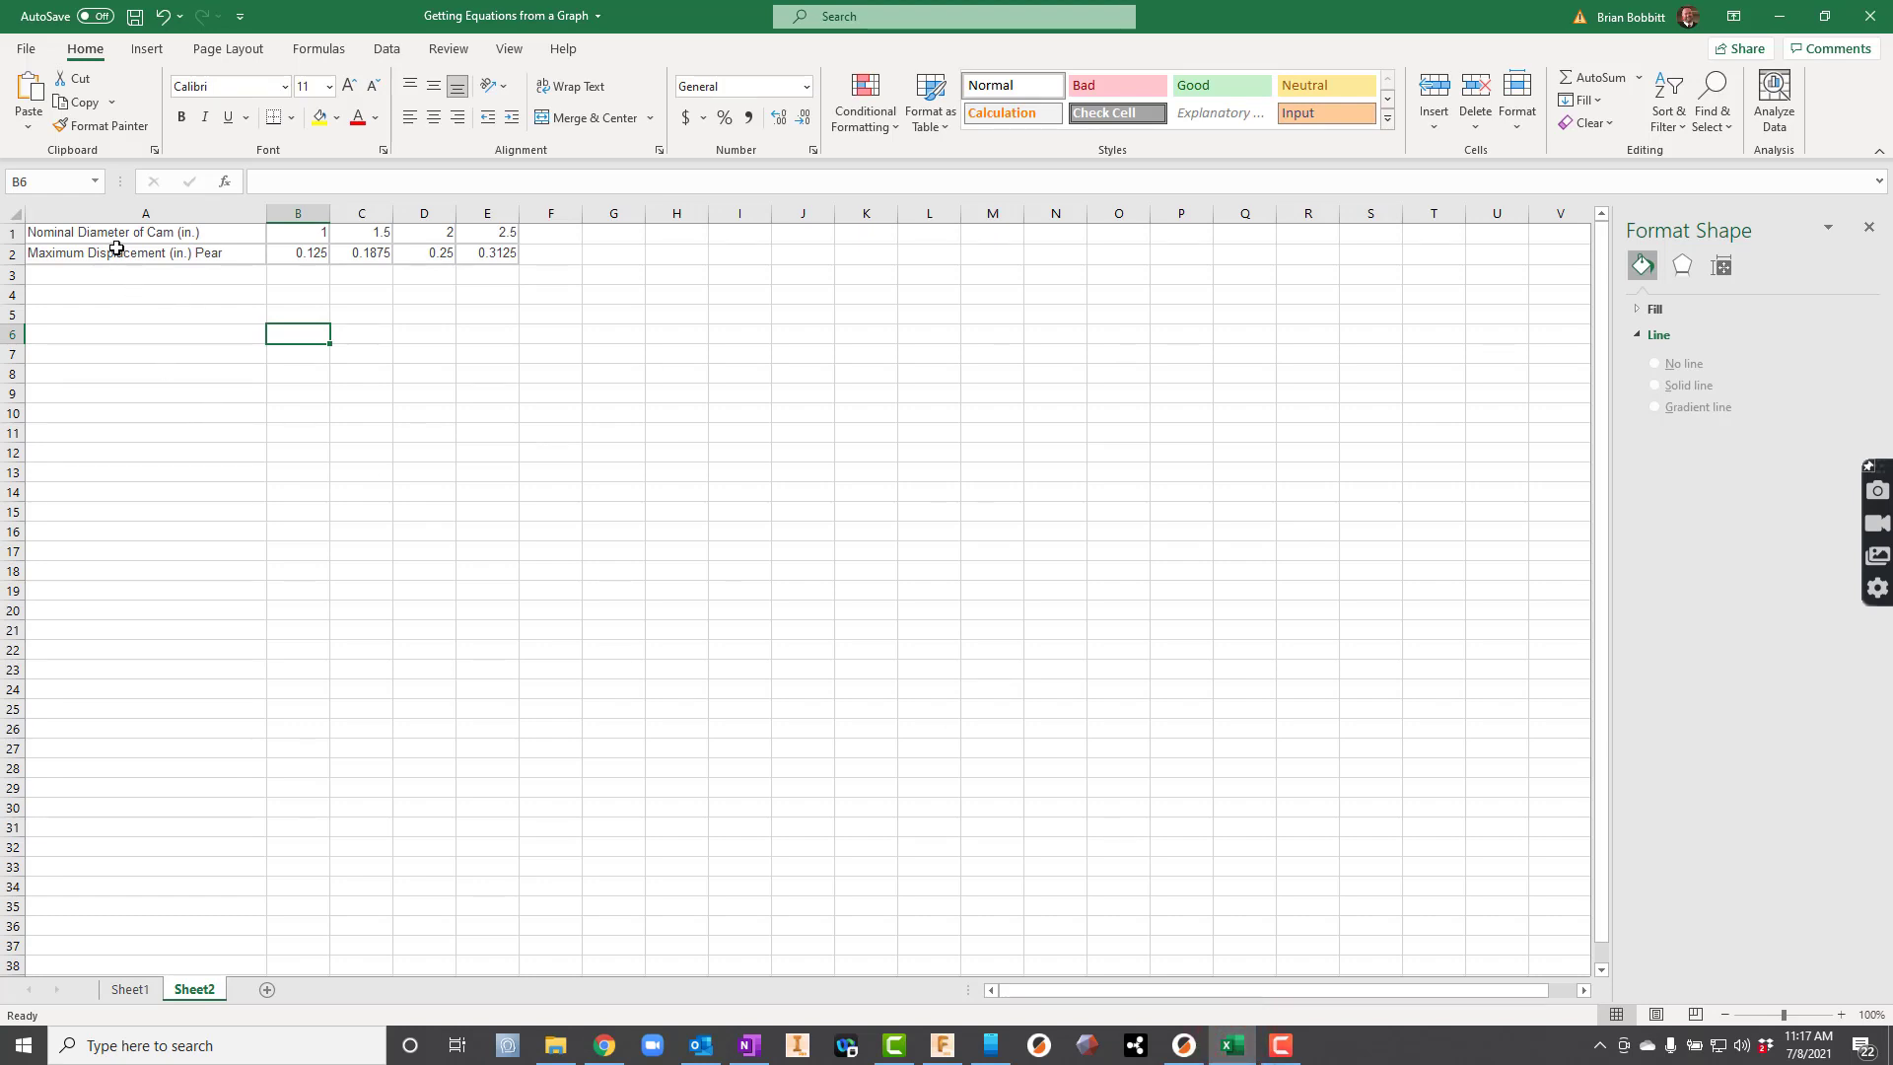
pyautogui.moveTo(120, 232); pyautogui.dragTo(489, 252)
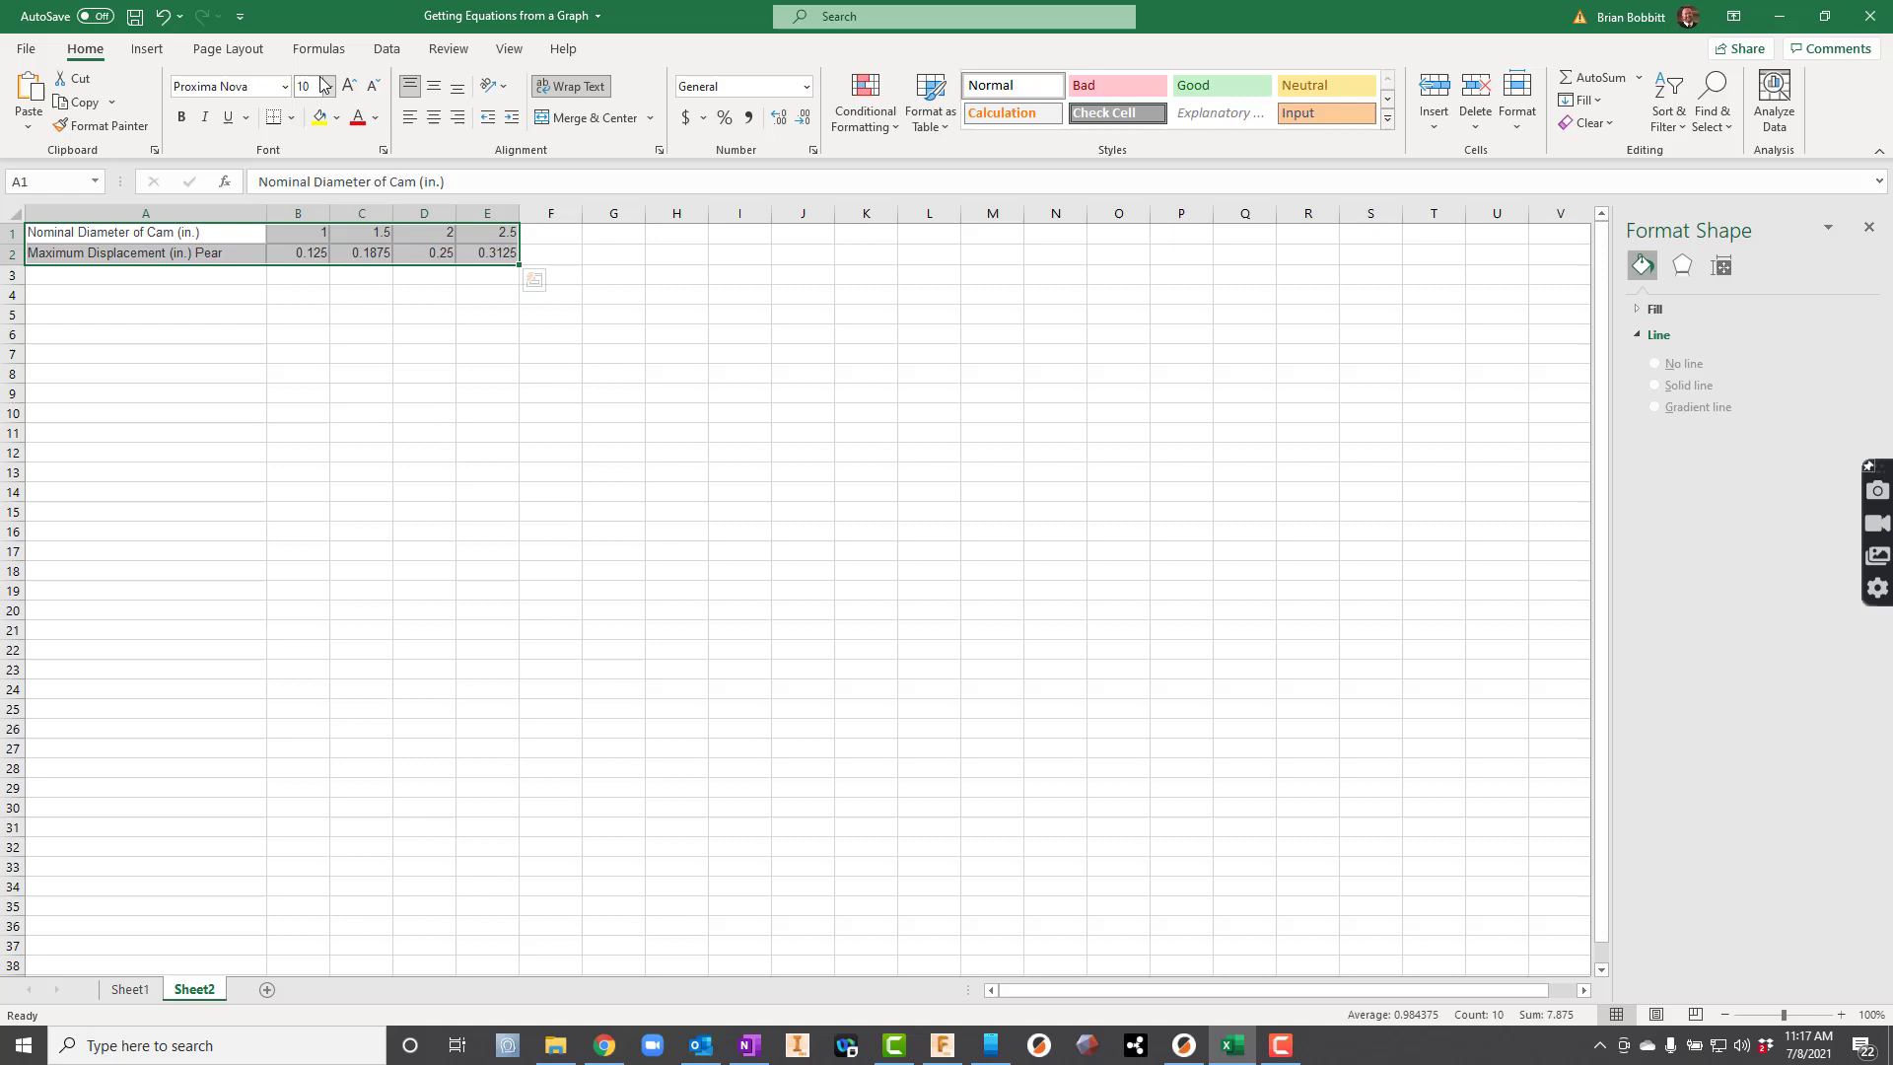
pyautogui.click(149, 47)
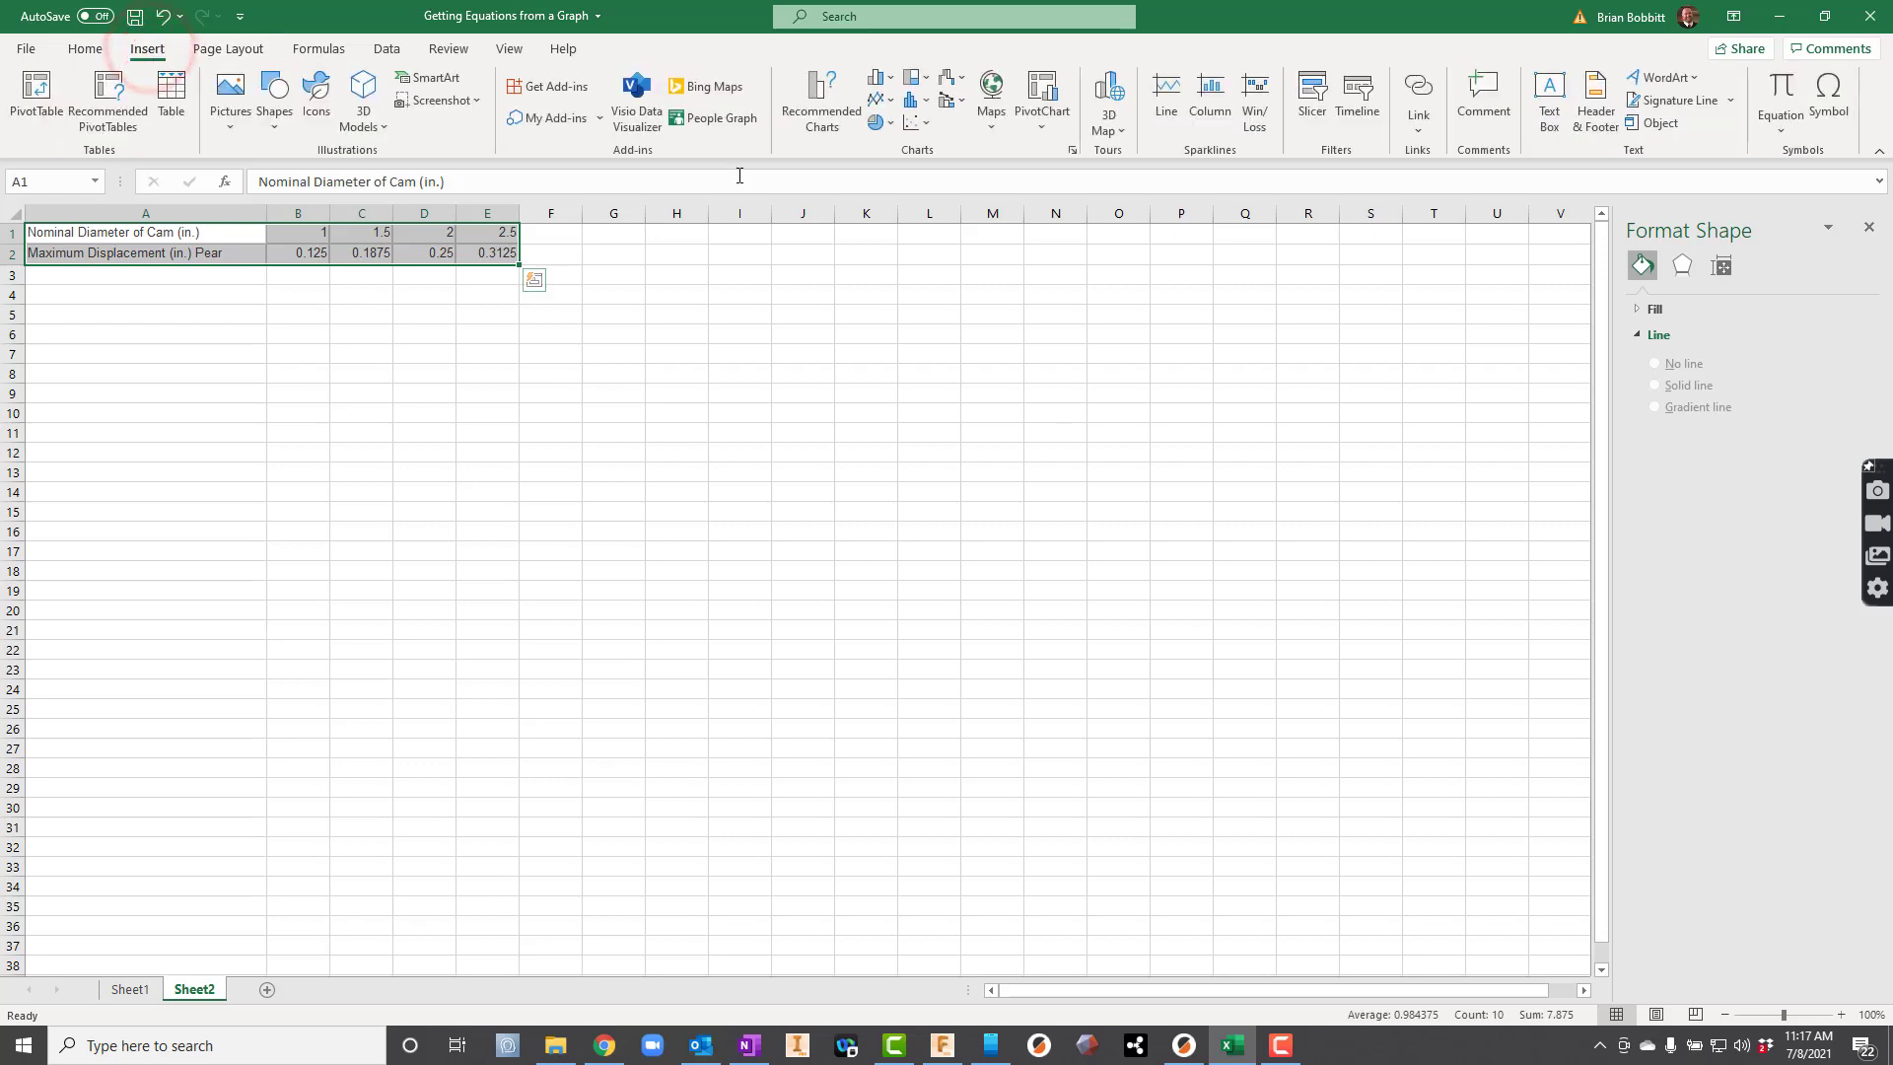
pyautogui.click(818, 91)
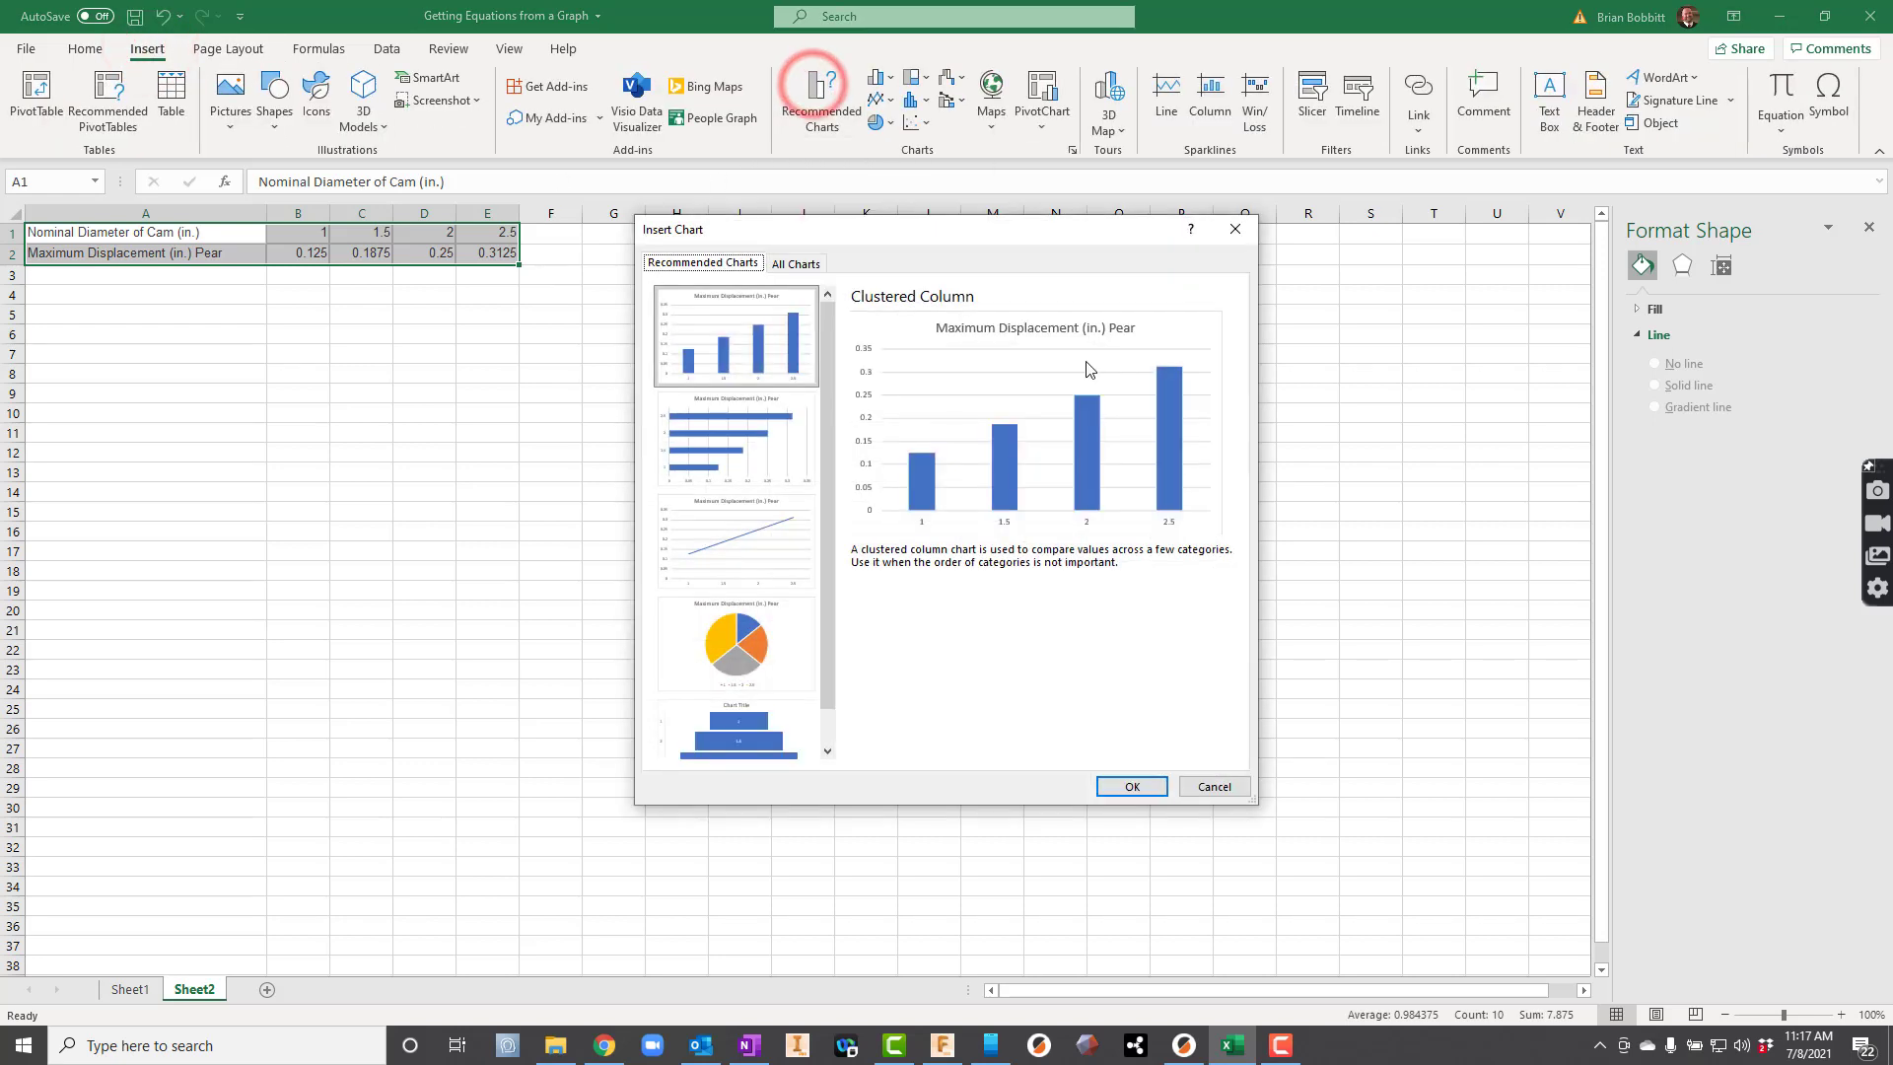
pyautogui.click(747, 539)
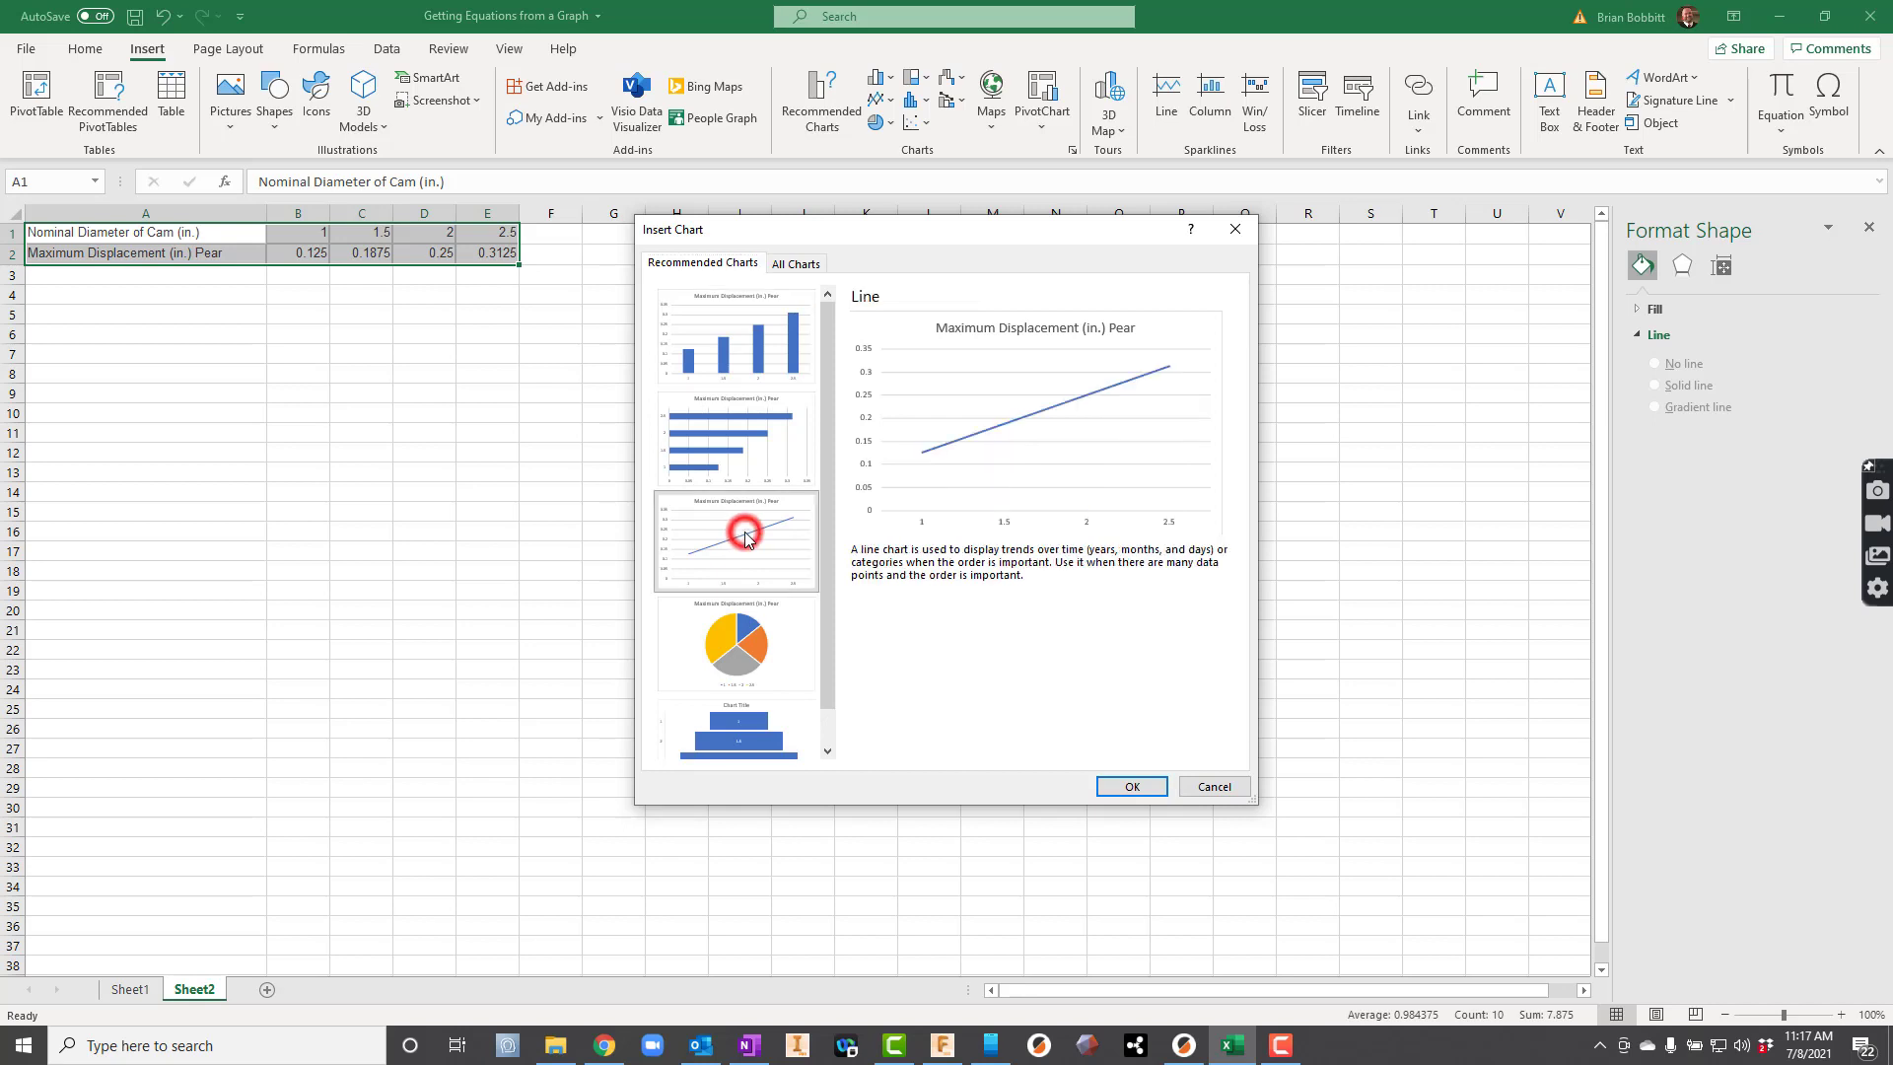
pyautogui.click(1130, 786)
# Step: Move the Excel chart up beside the data and enlarge it
pyautogui.click(976, 478)
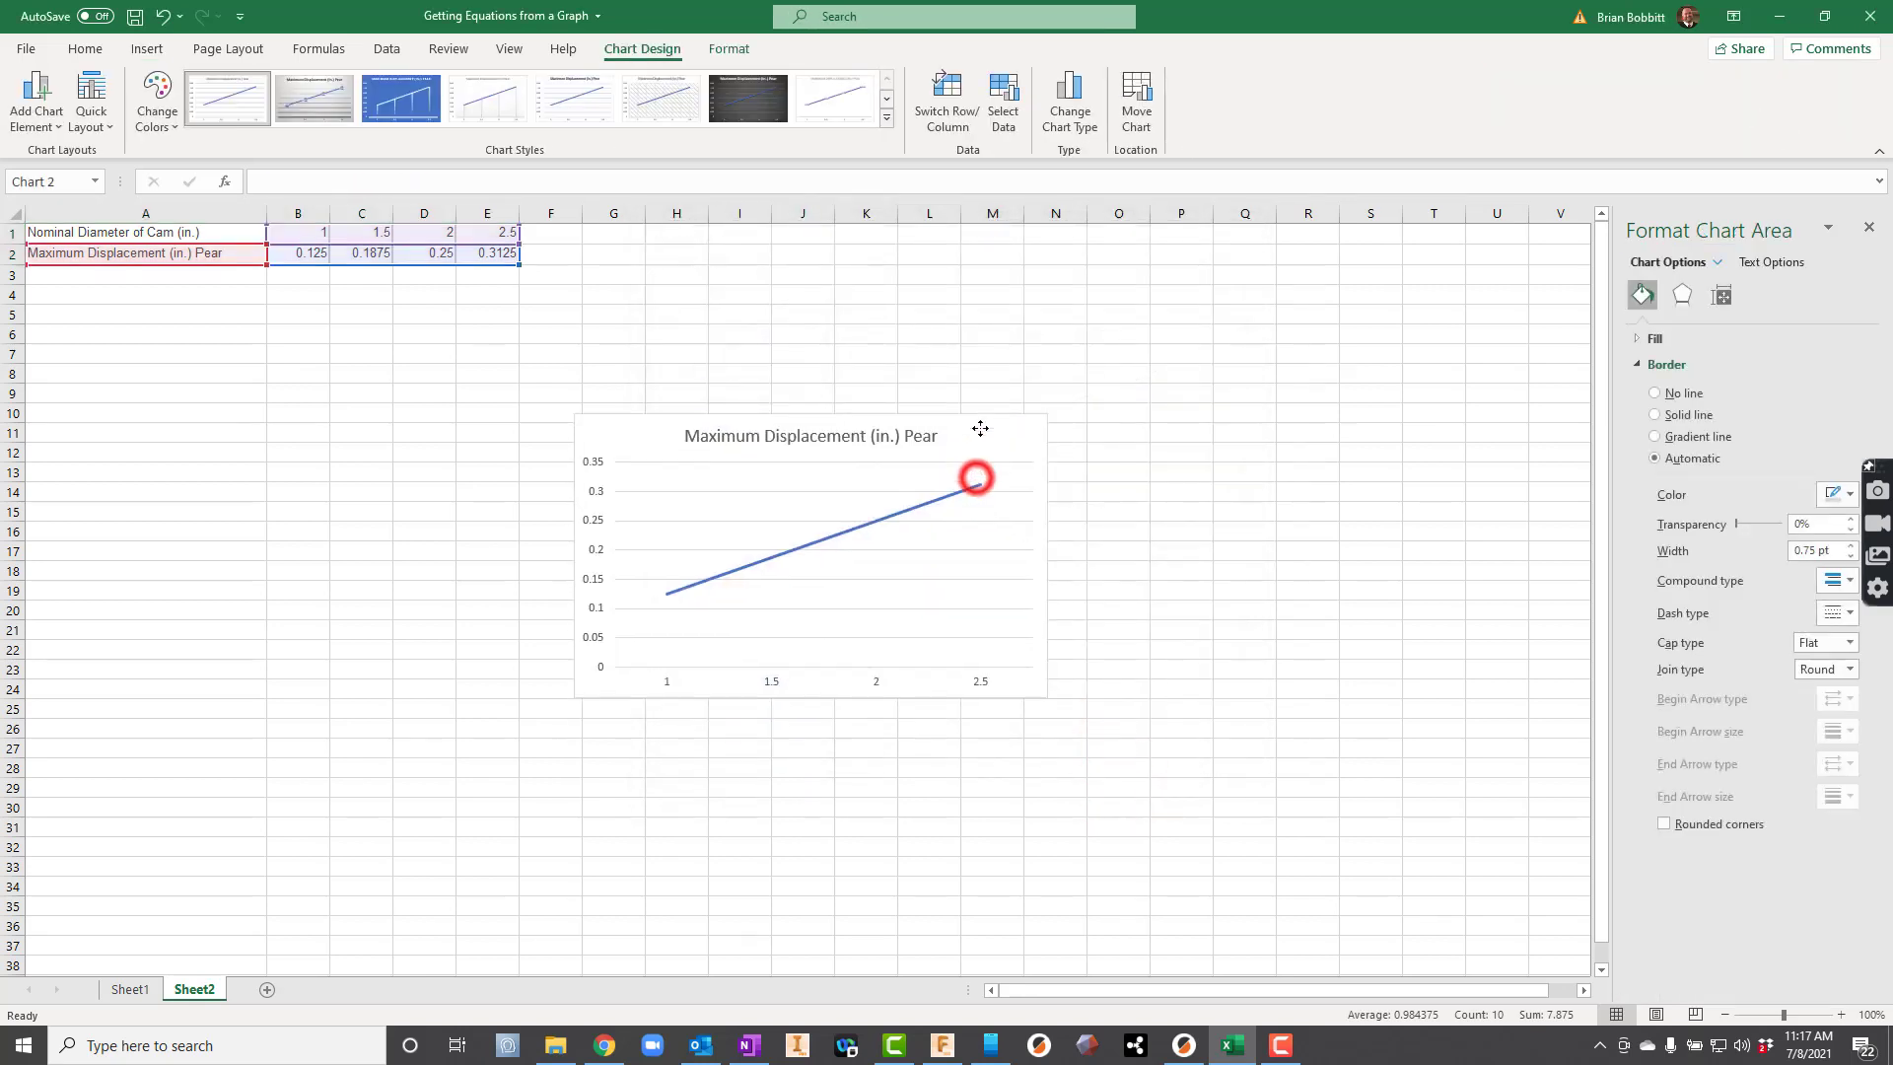
pyautogui.moveTo(980, 428); pyautogui.dragTo(981, 354)
pyautogui.moveTo(1047, 622); pyautogui.dragTo(1382, 801)
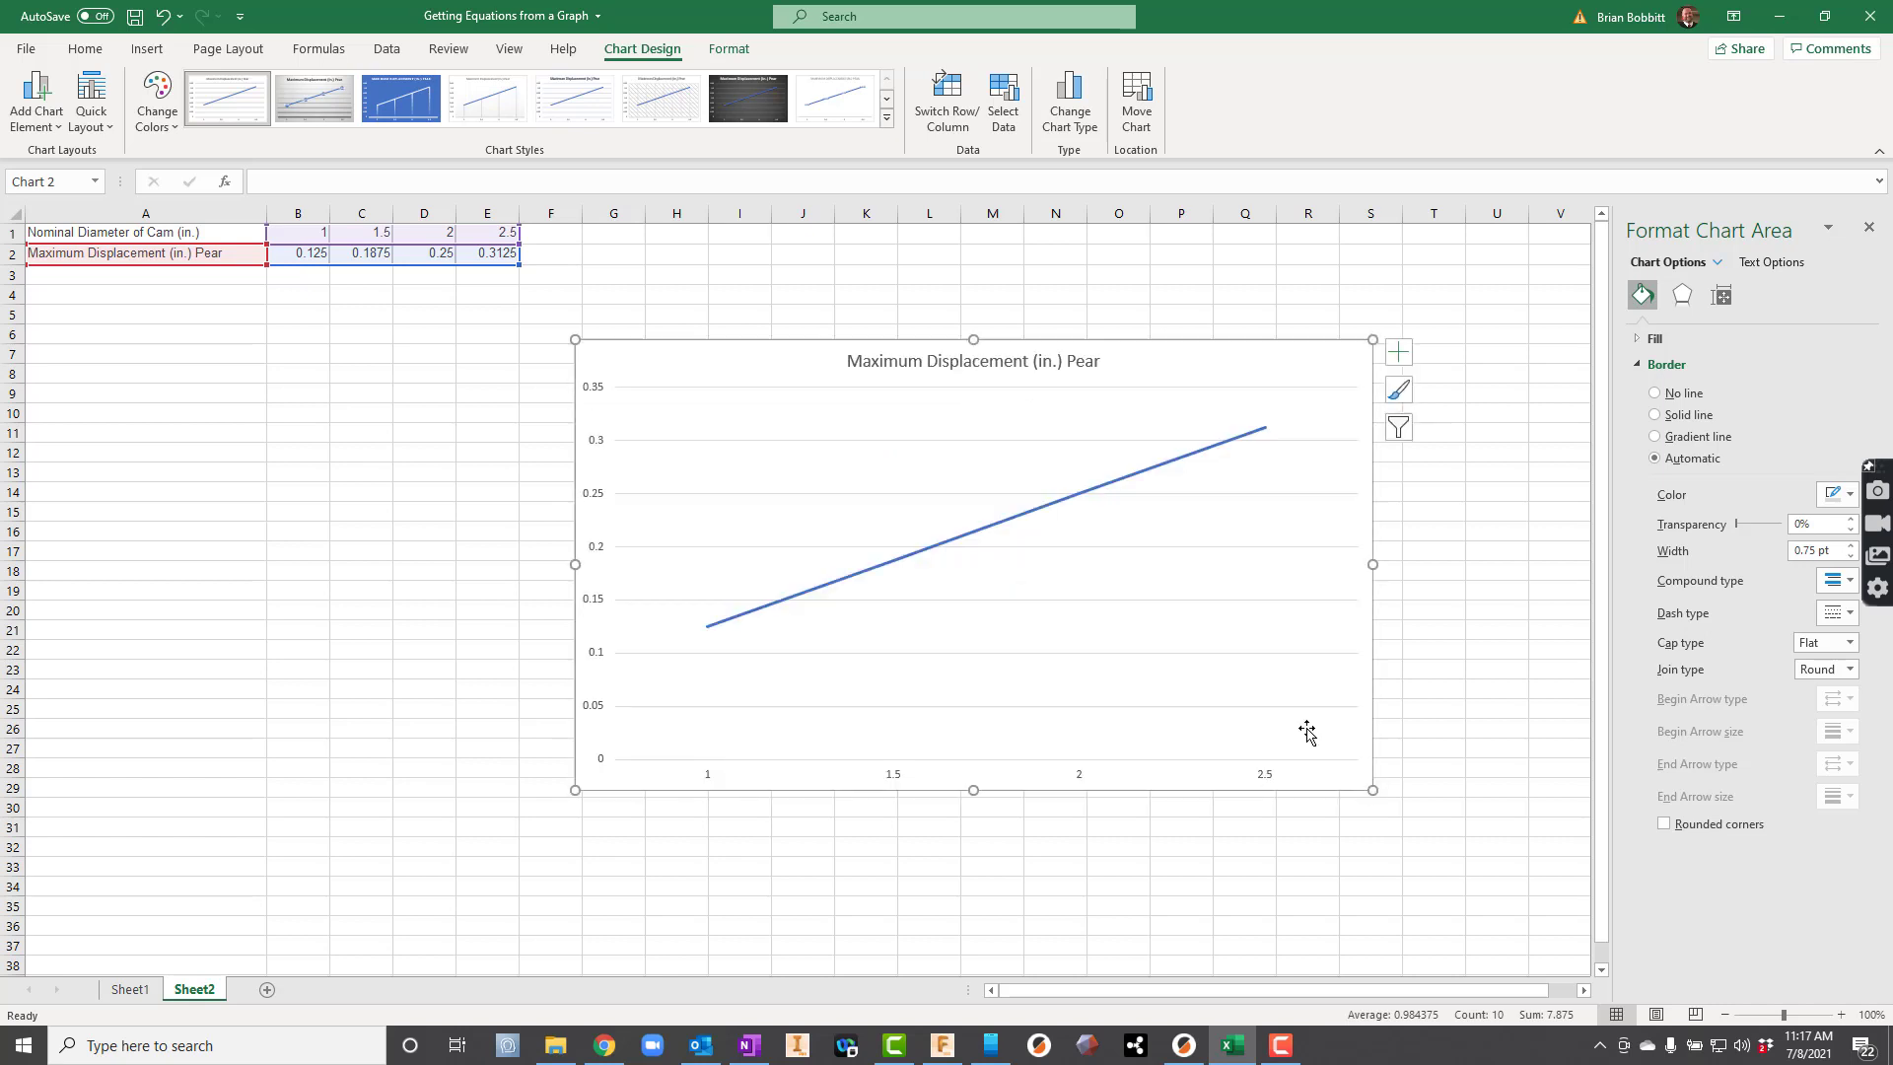
# Step: Add a trendline to the displacement data series
pyautogui.click(1134, 480)
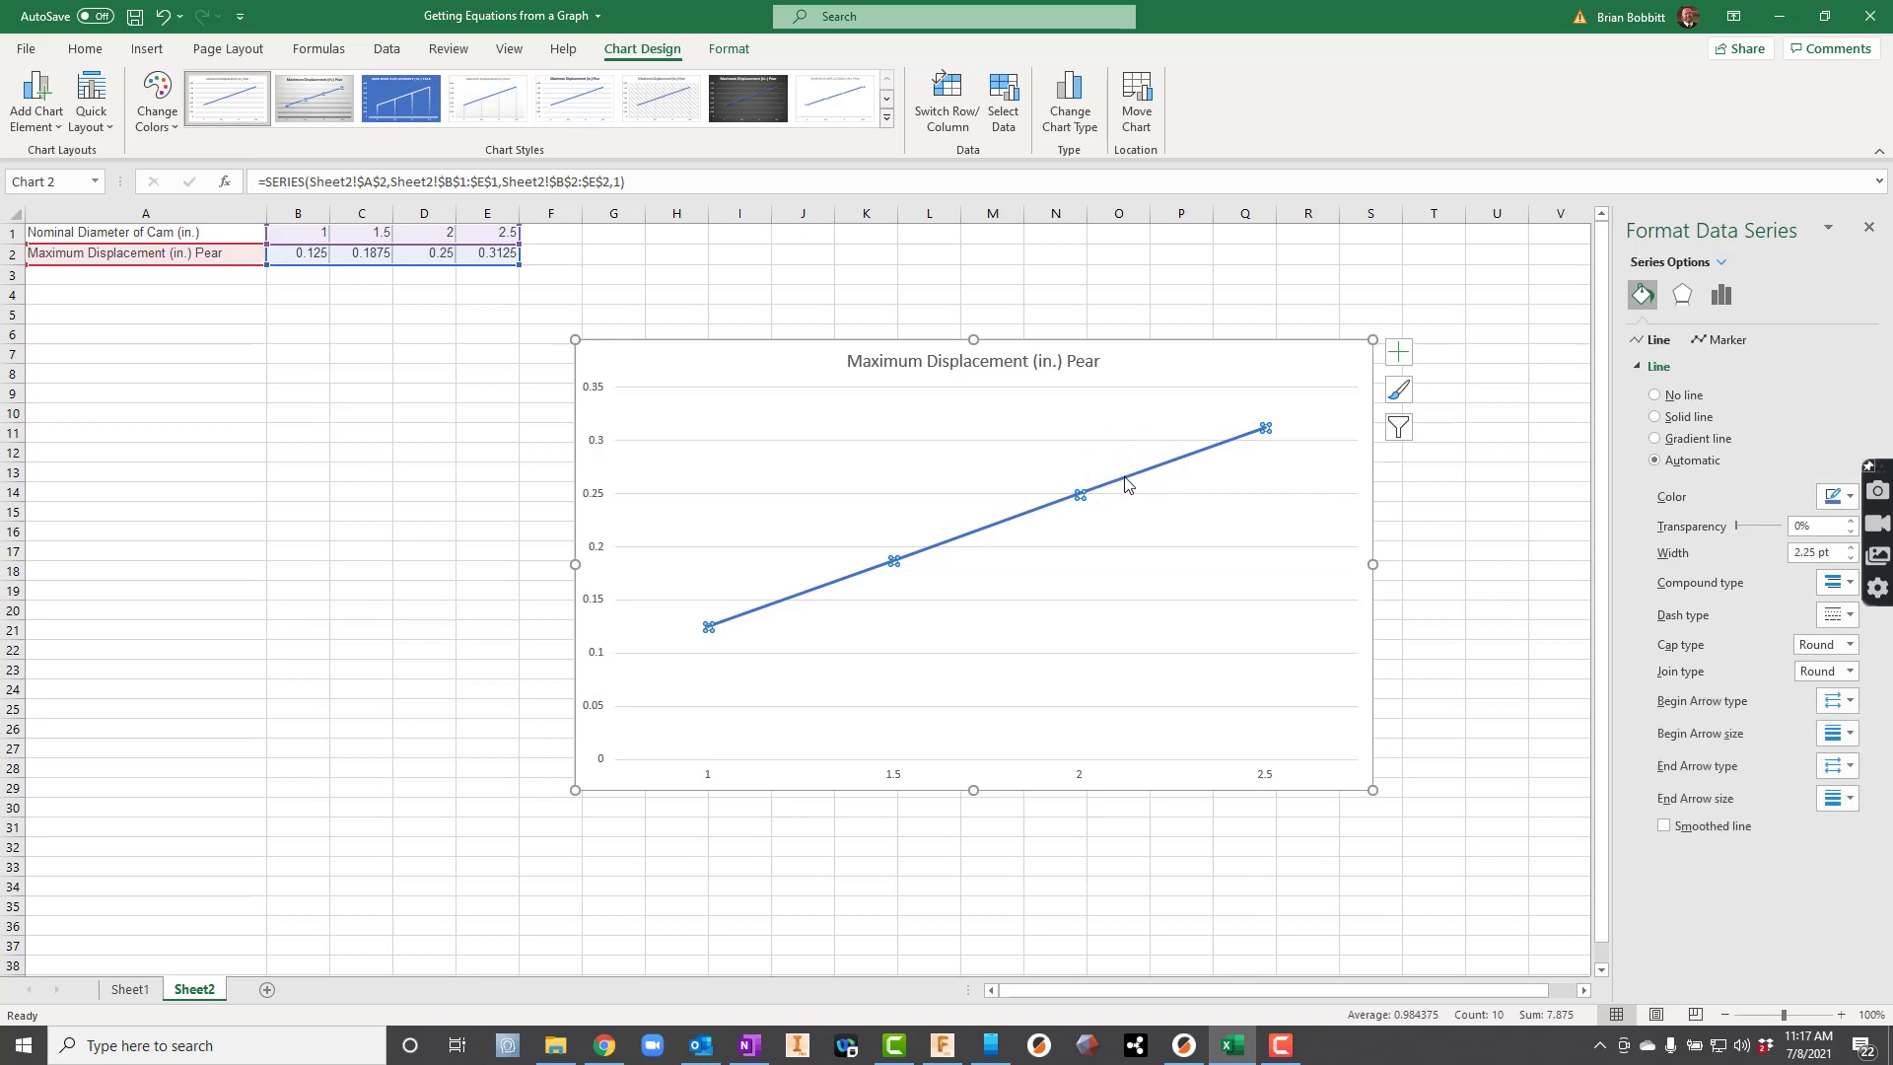
pyautogui.rightClick(1125, 482)
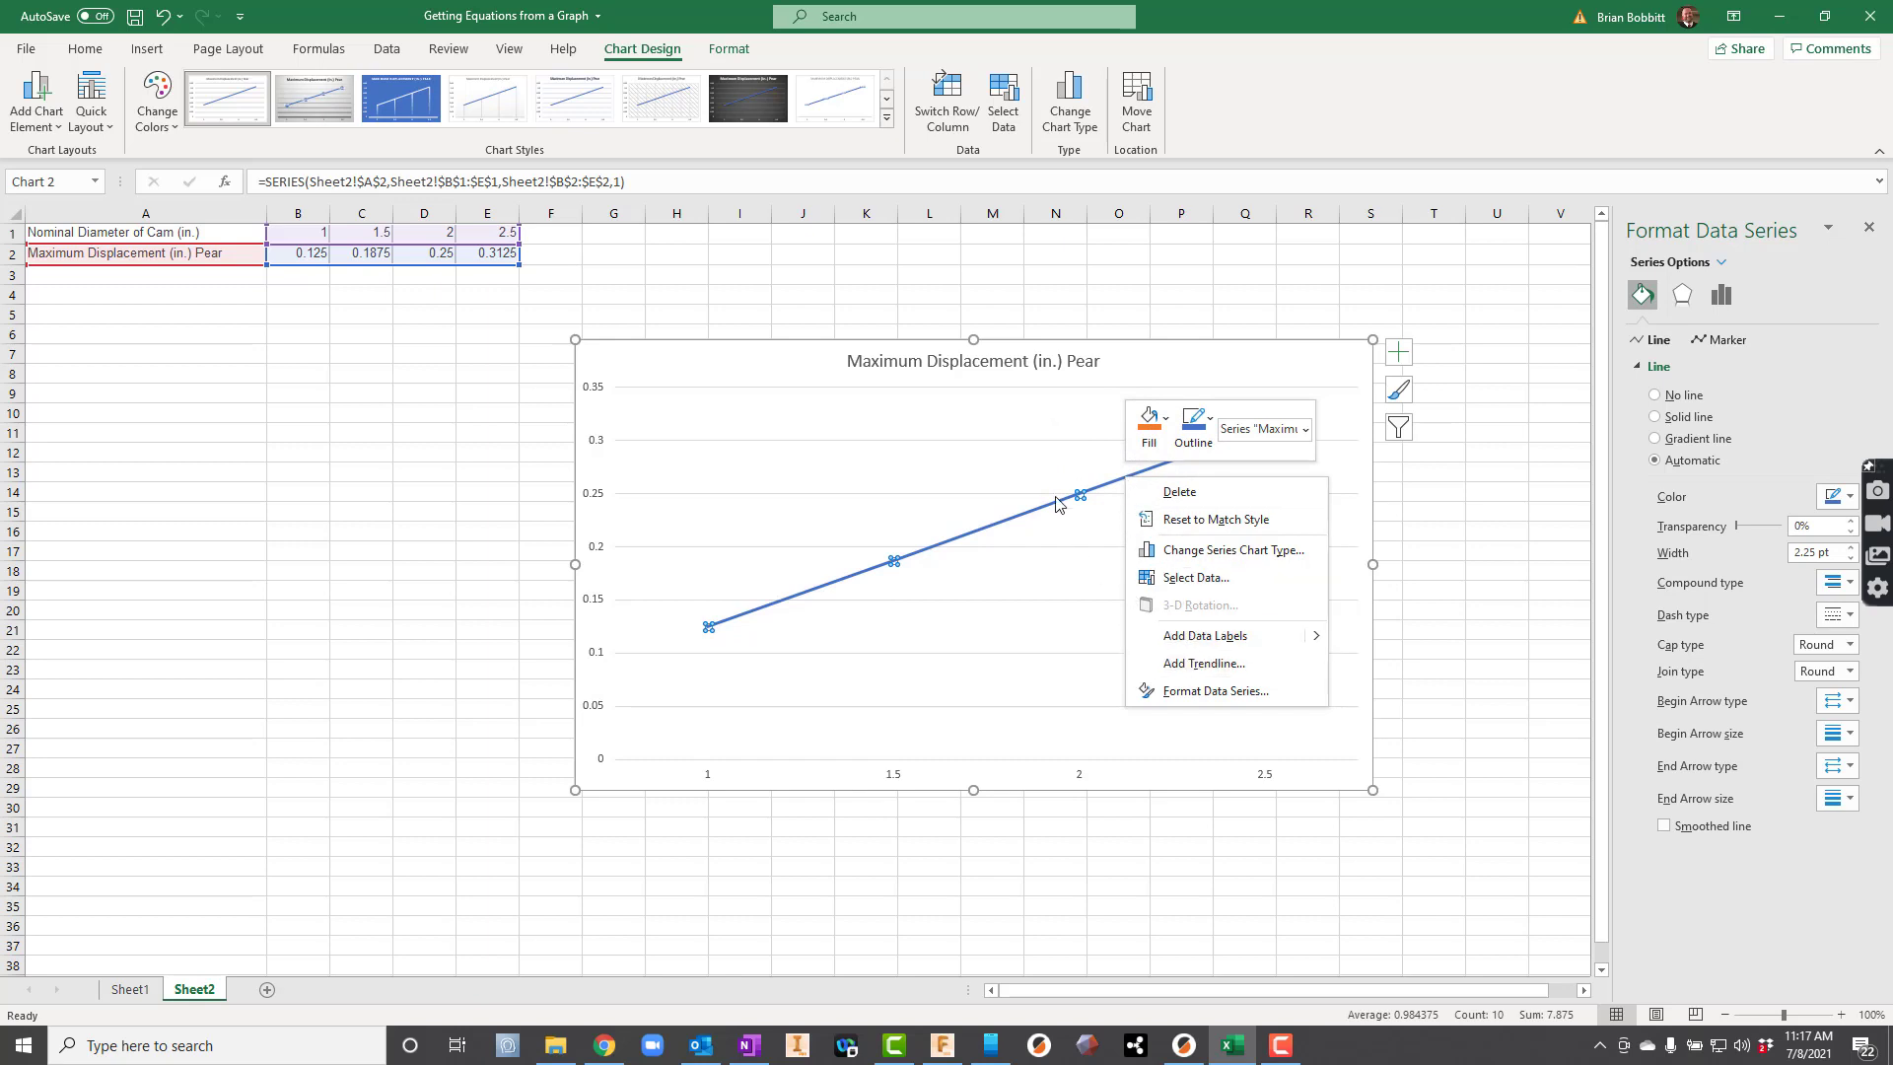
pyautogui.click(1198, 662)
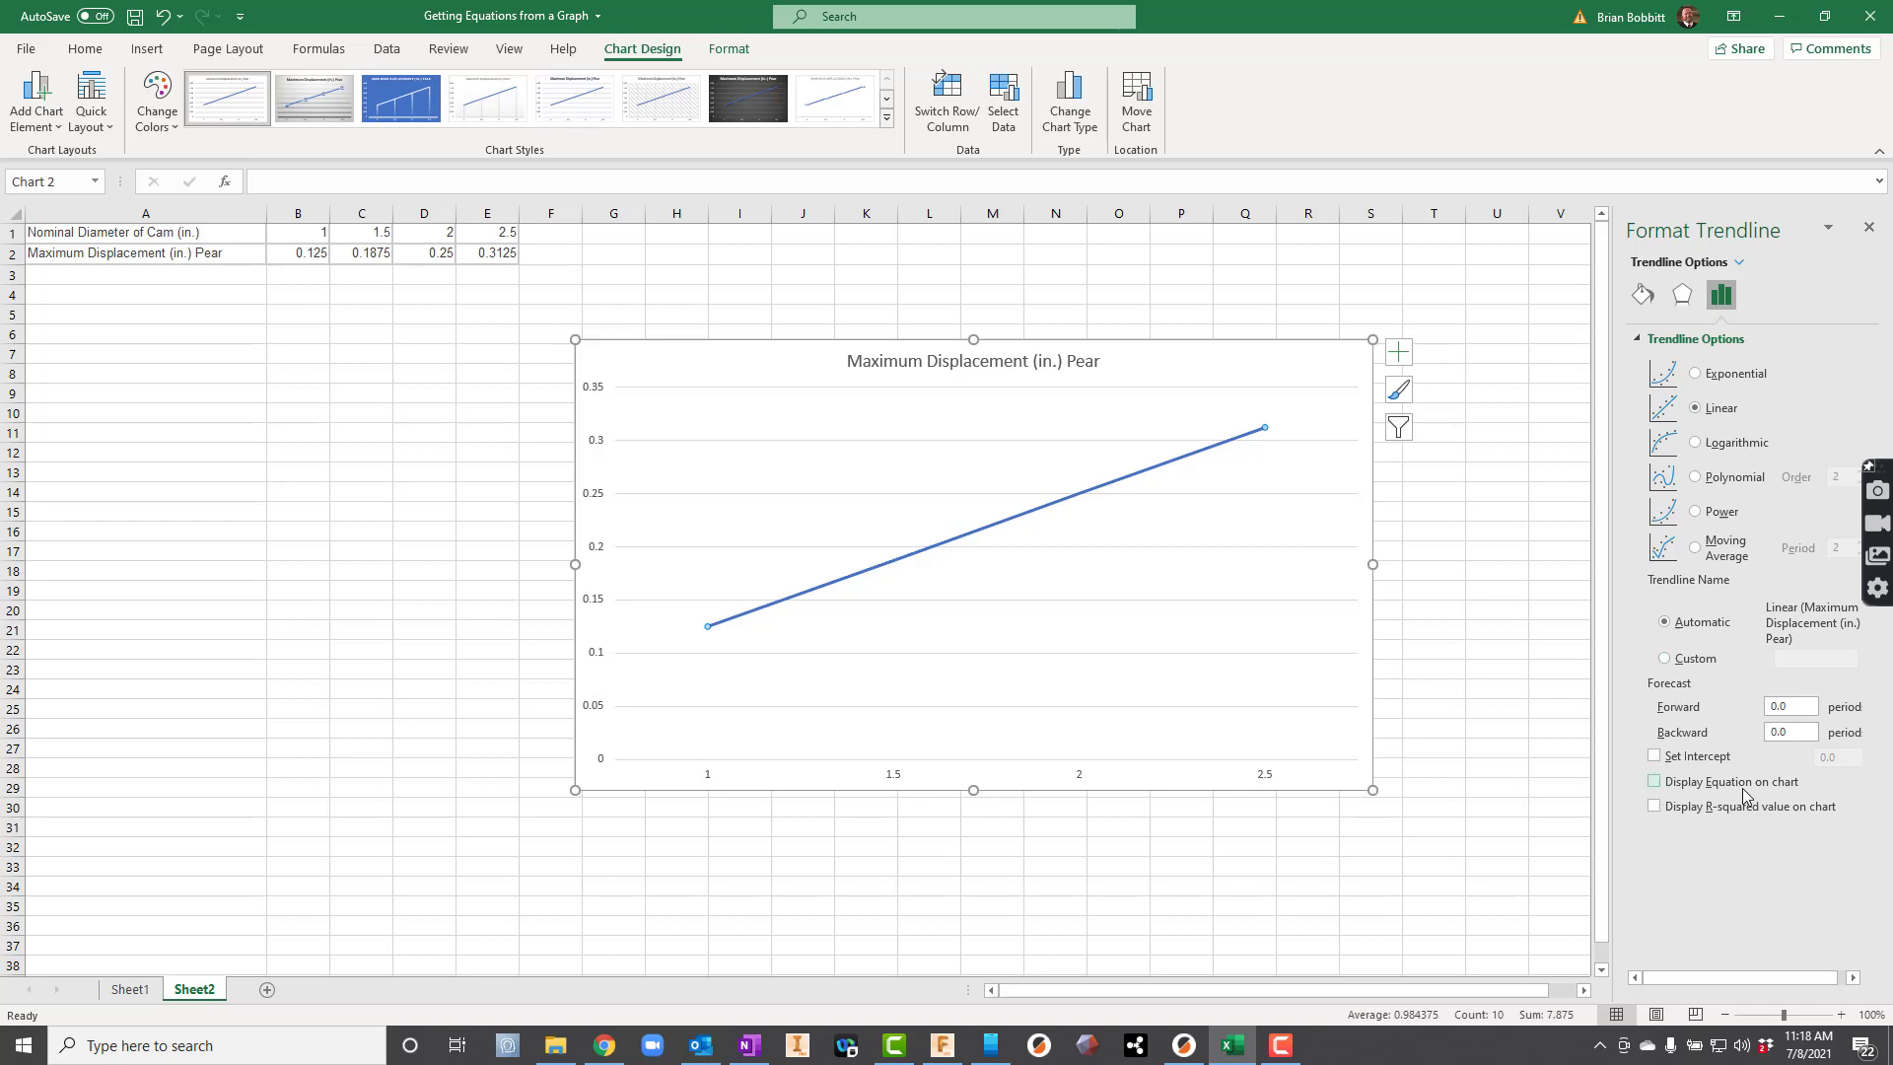
# Step: Display the equation y = 0.0625x + 0.0625 with R-squared off, then return to Google Sheets
pyautogui.click(1660, 789)
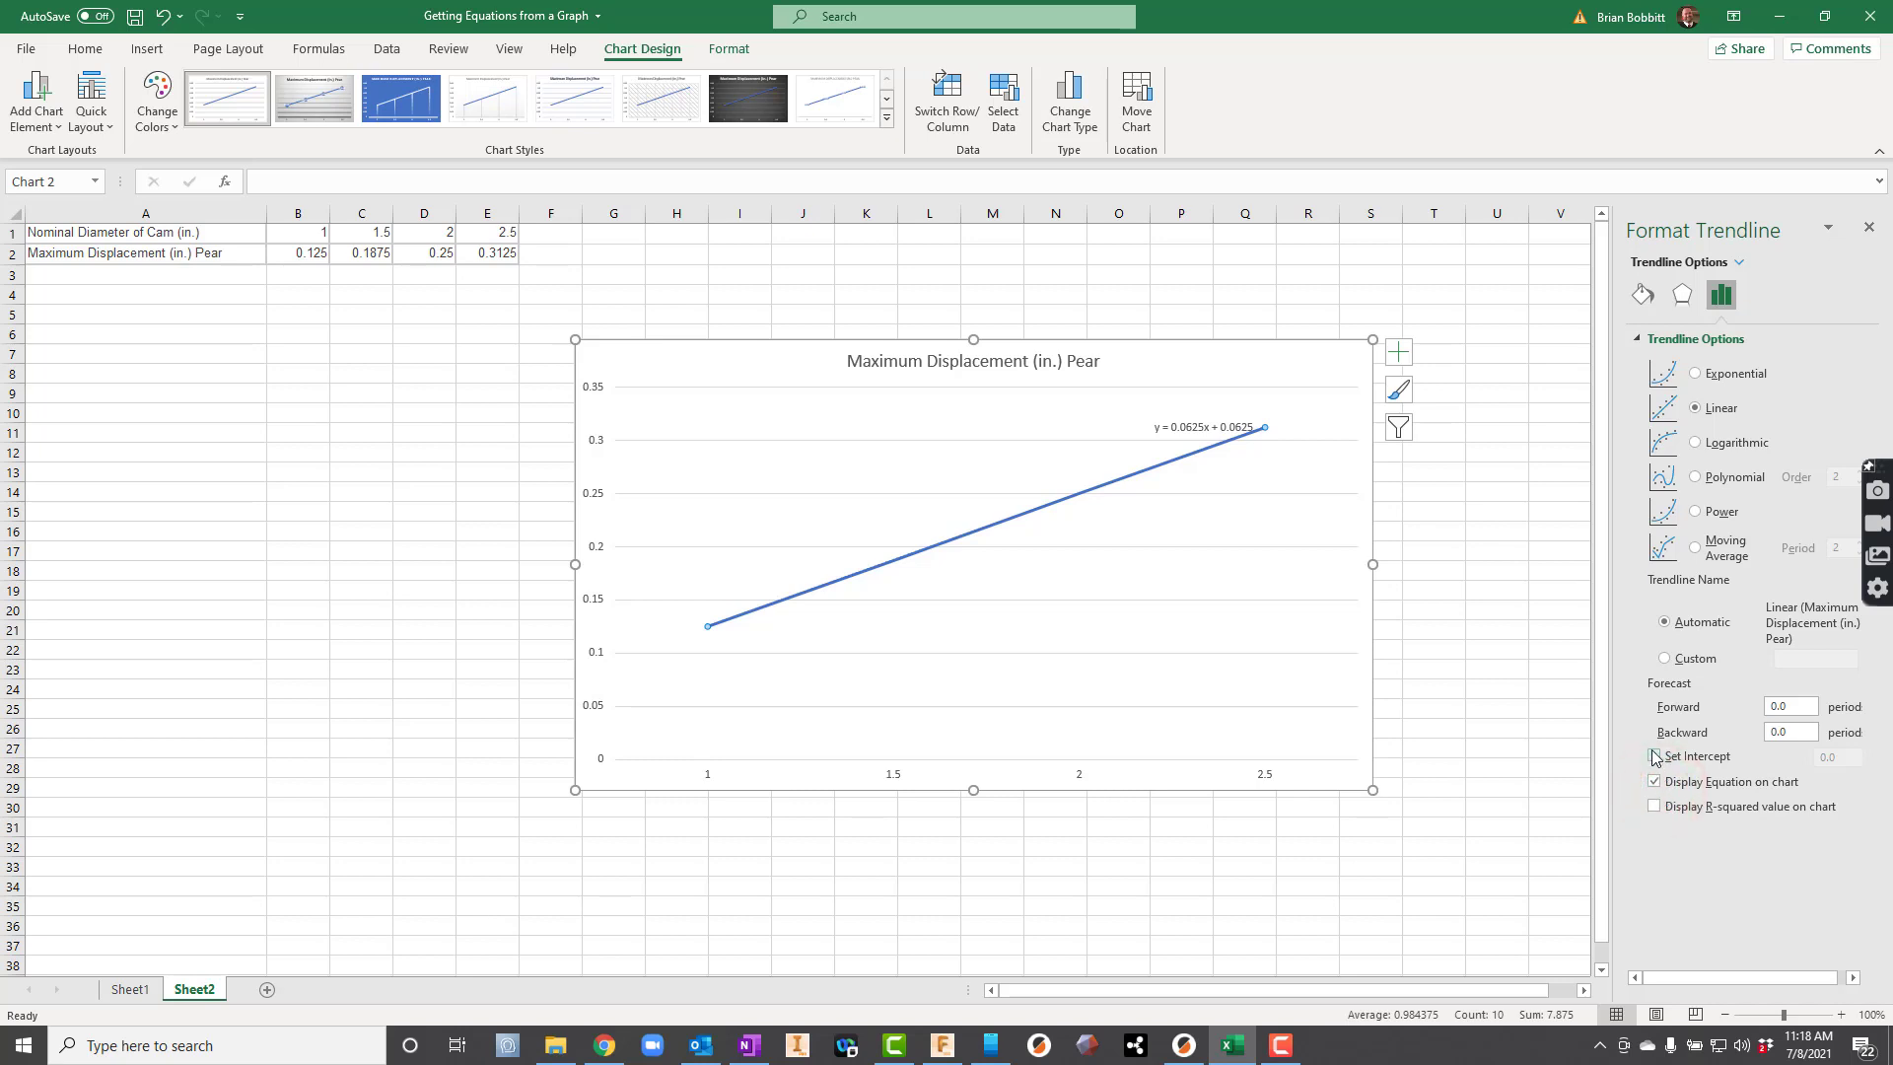
pyautogui.click(1653, 757)
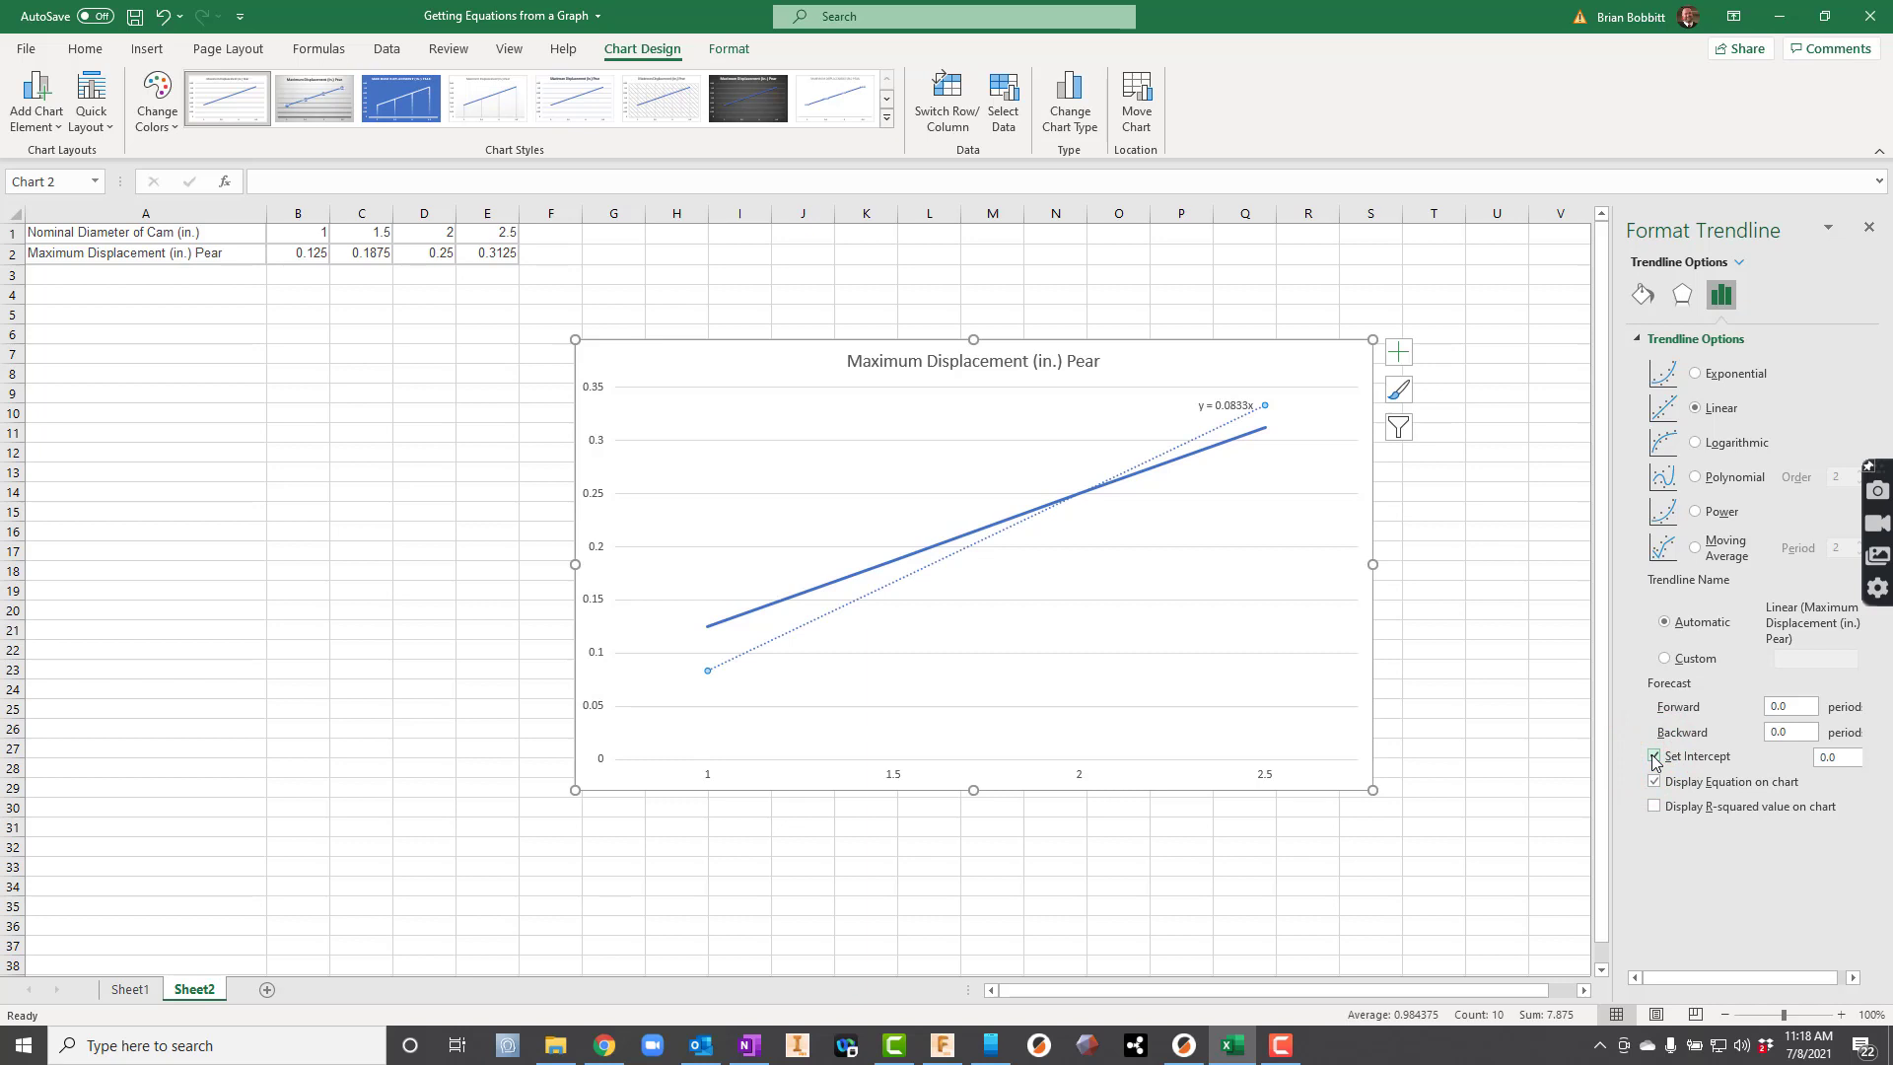
pyautogui.click(1655, 781)
pyautogui.click(1654, 756)
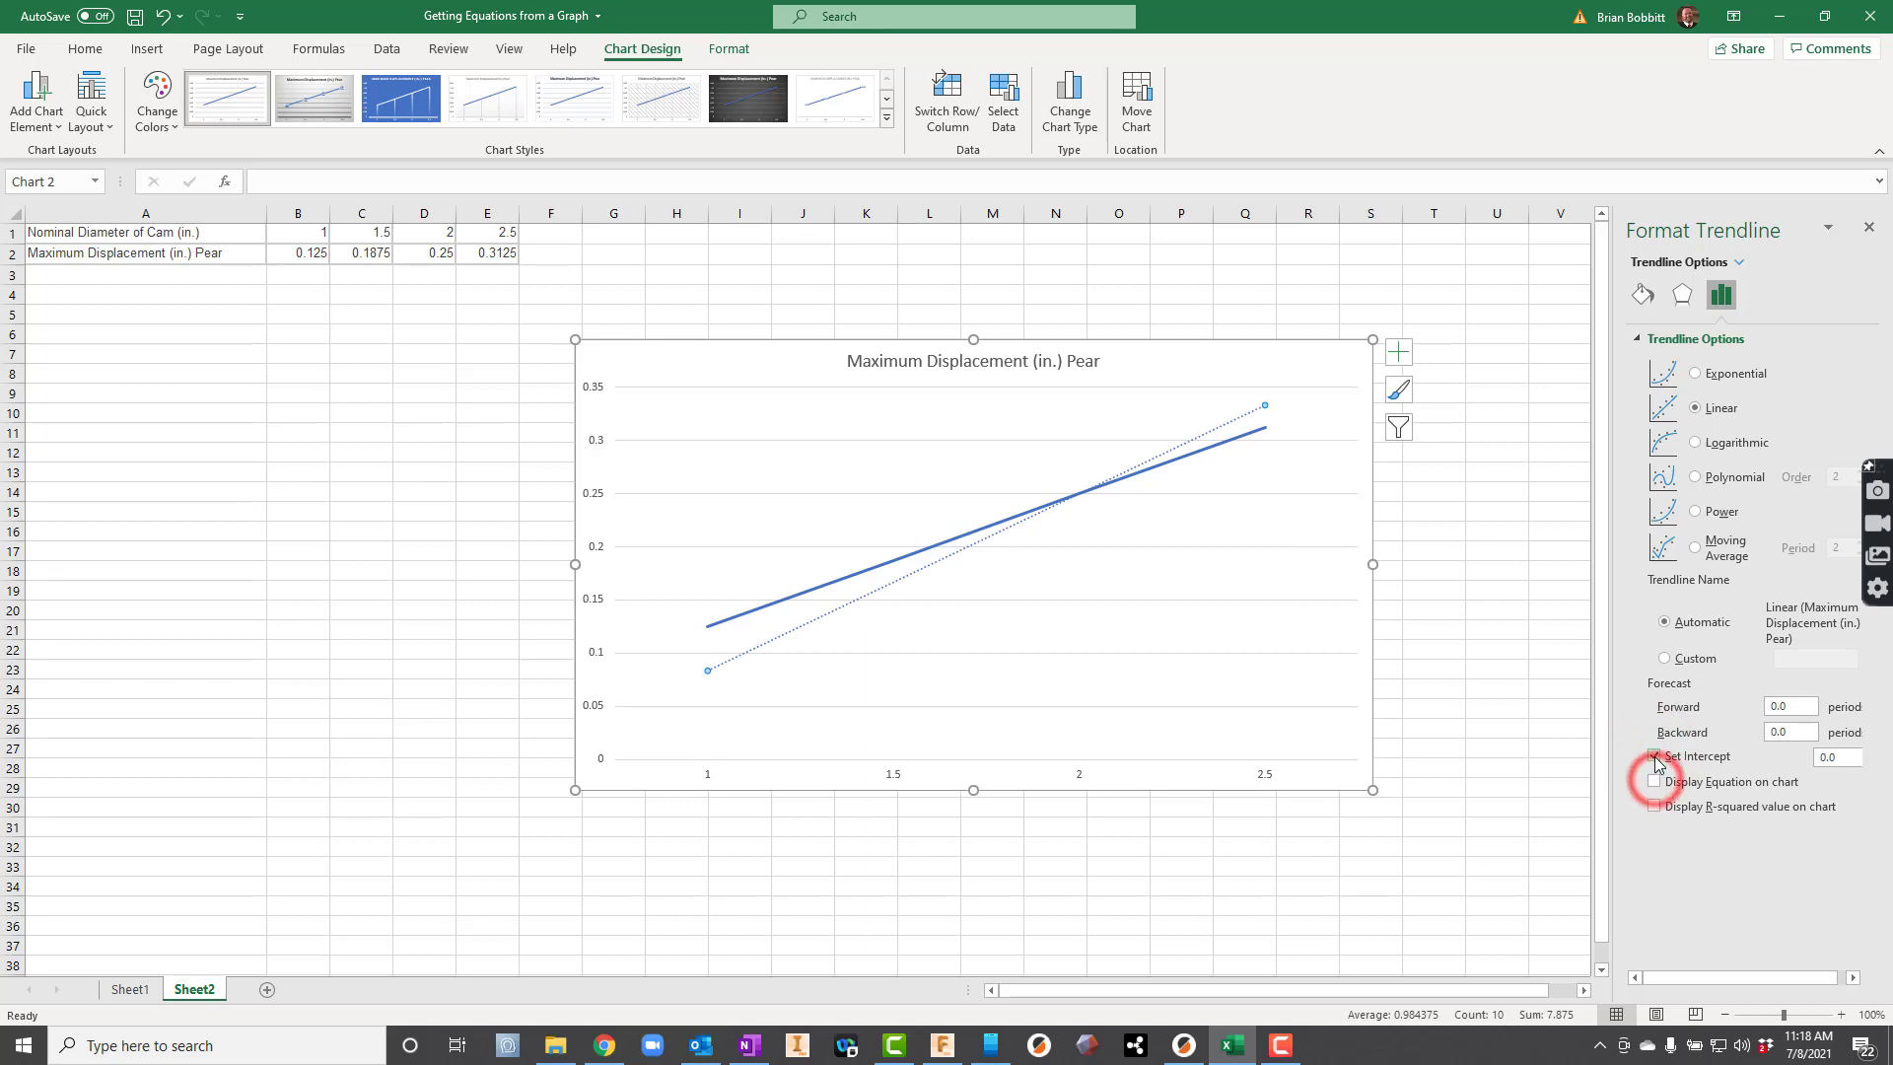
pyautogui.click(1654, 782)
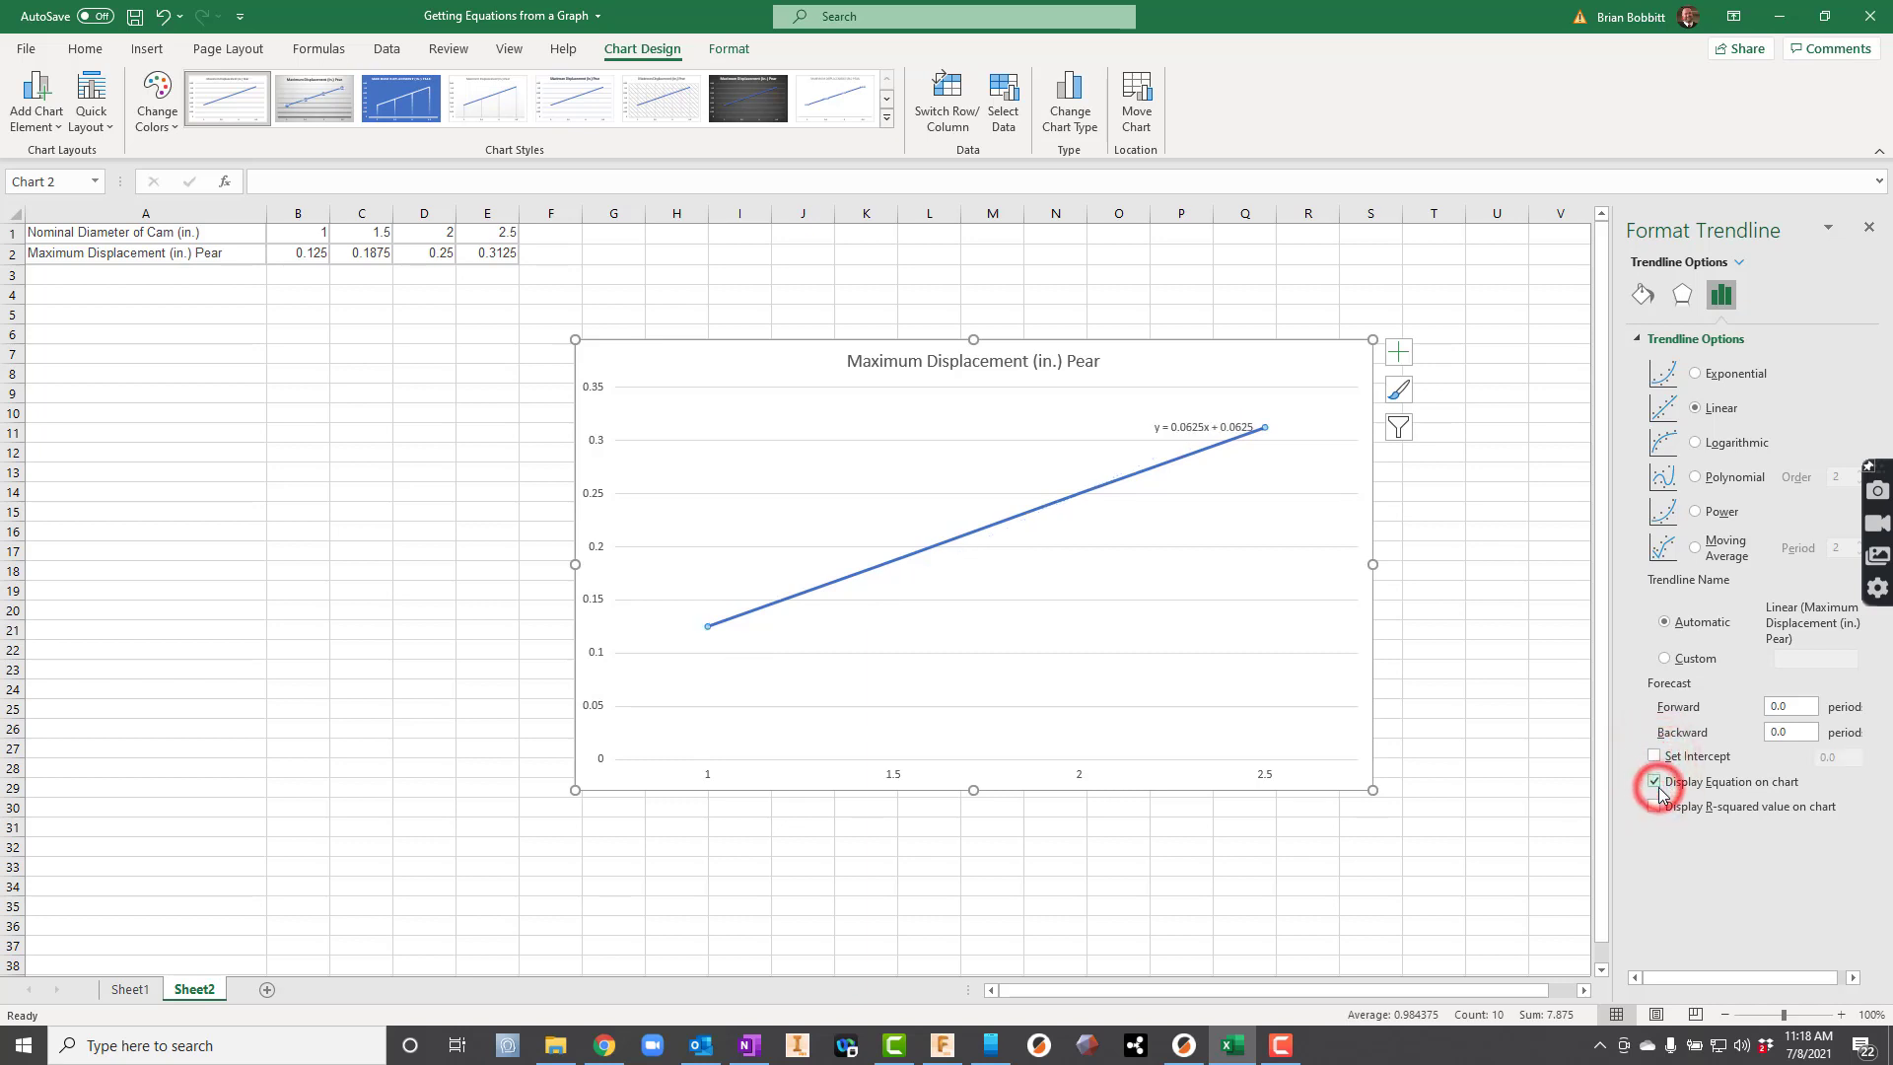
pyautogui.click(1656, 808)
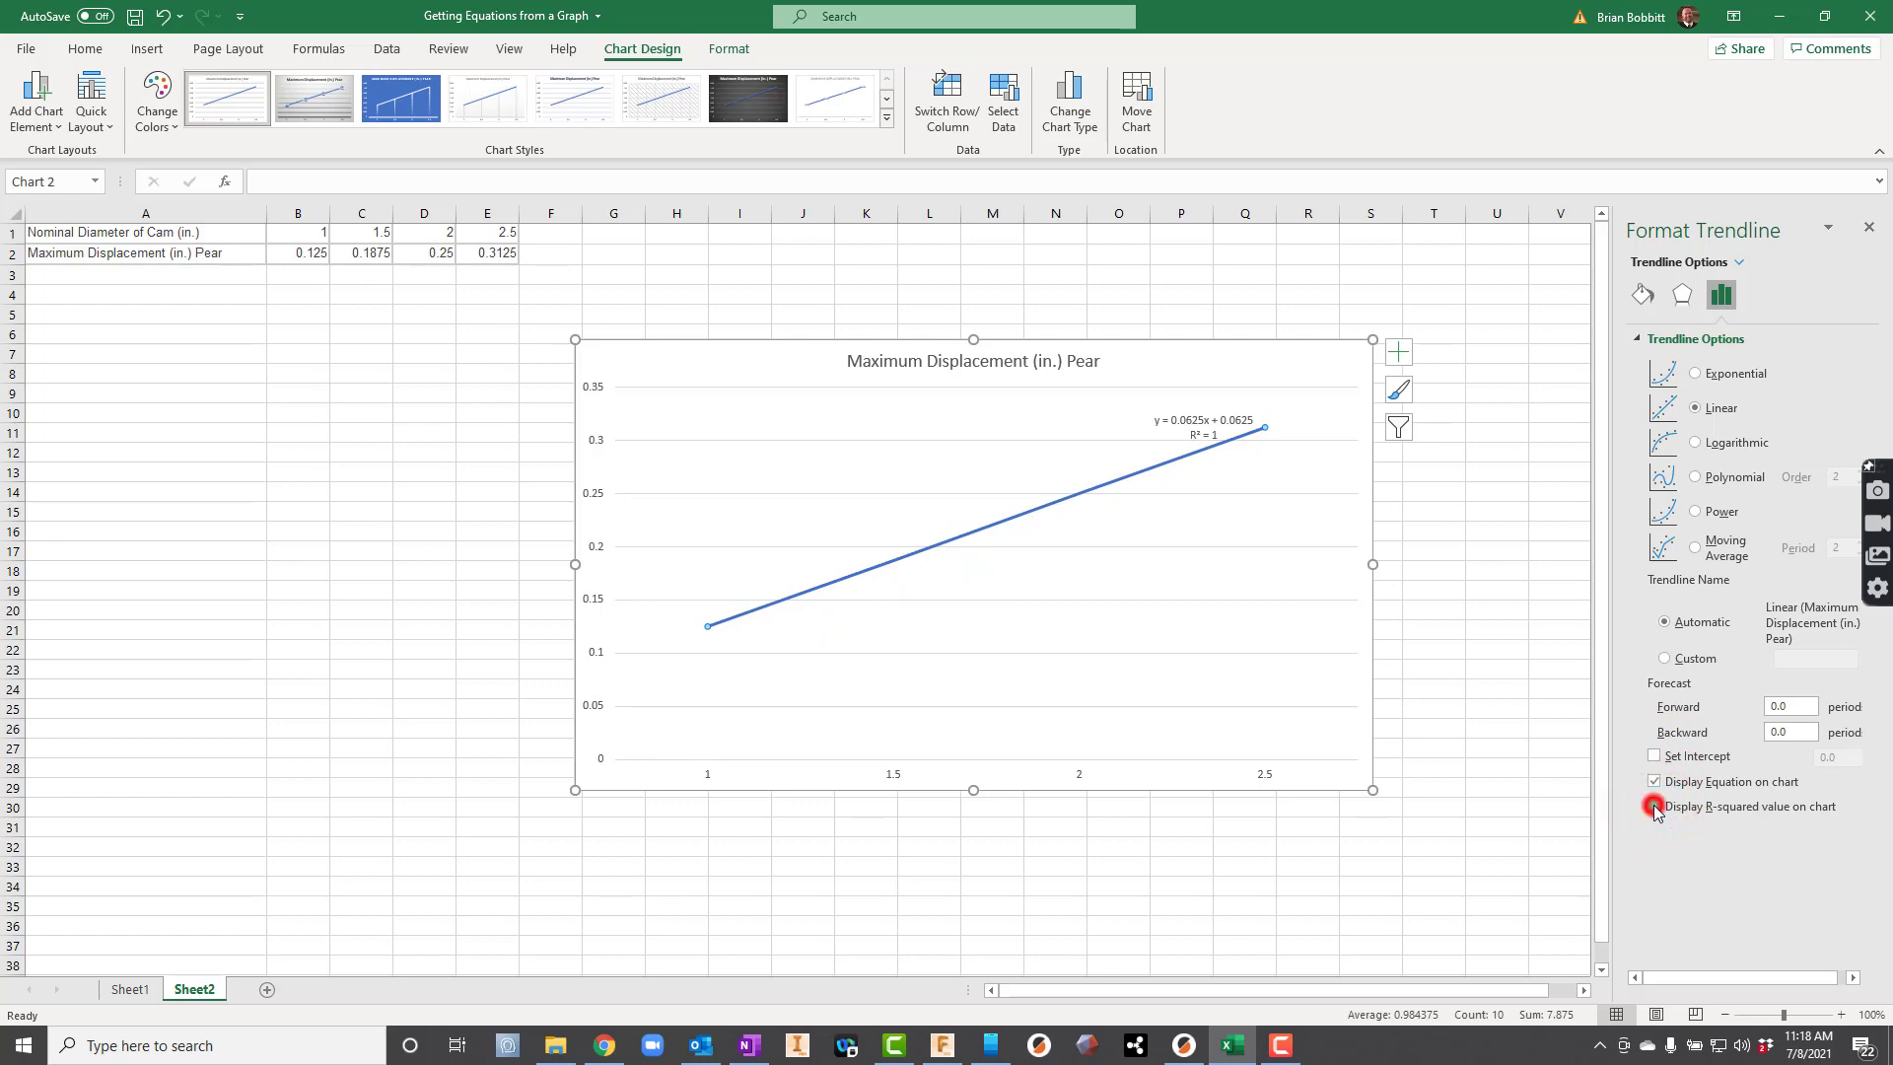
pyautogui.click(1657, 804)
pyautogui.hotkey('alt', 'Tab')
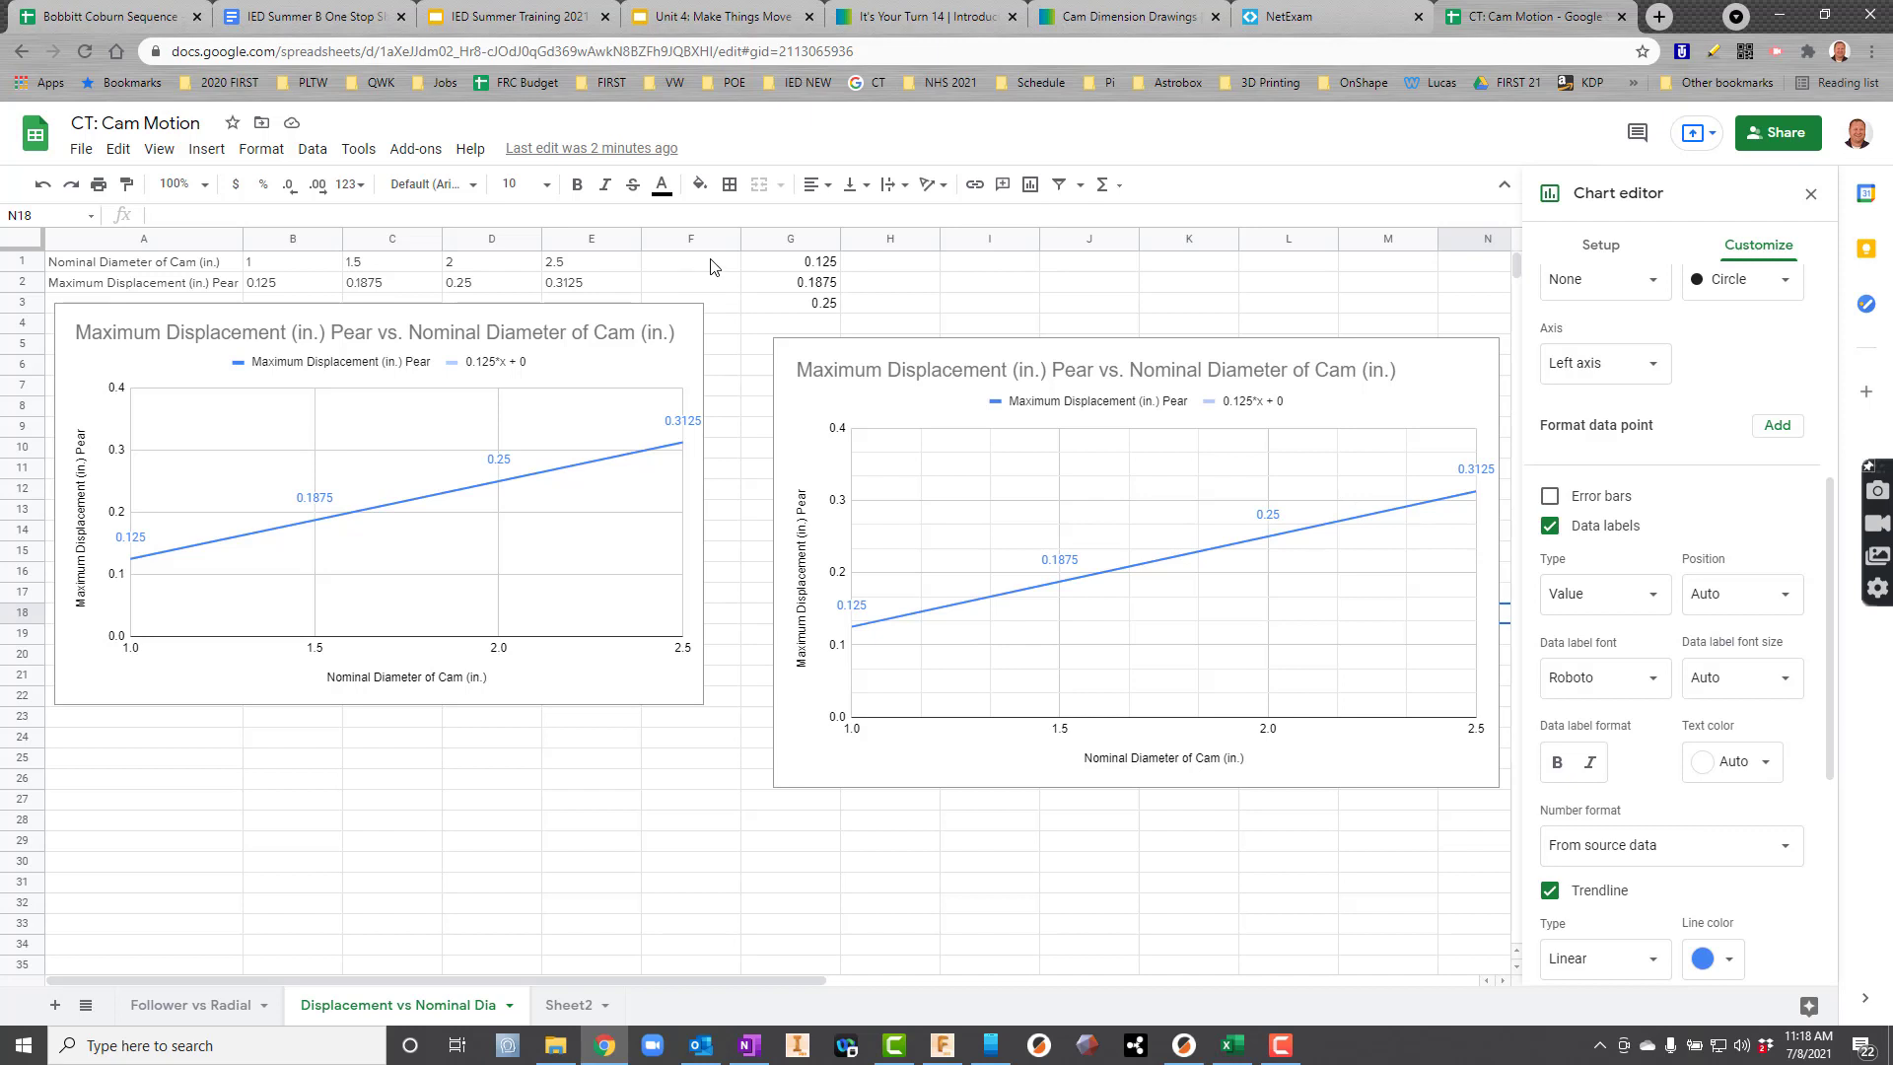
# Step: Enter =SLOPE(B2:E2,B1:E1) in I1 to get the slope 0.125
pyautogui.click(854, 264)
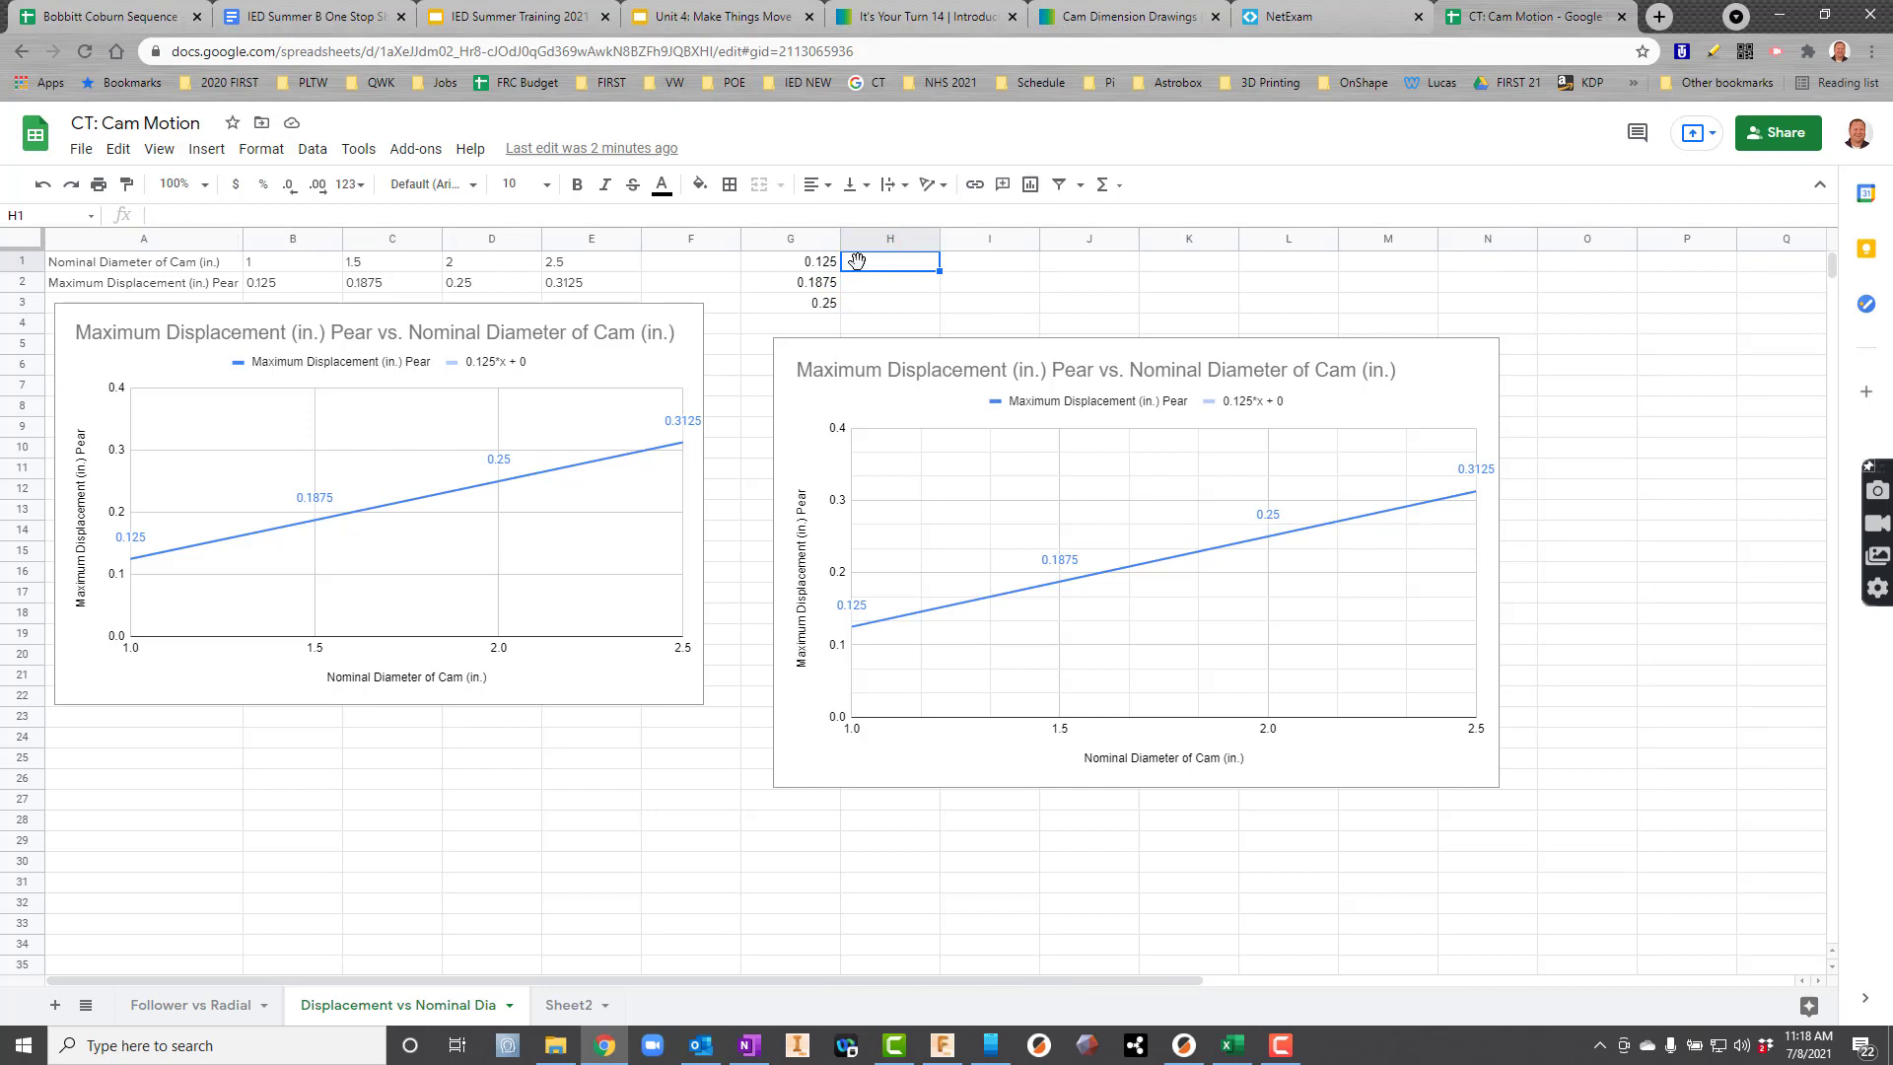
pyautogui.click(234, 218)
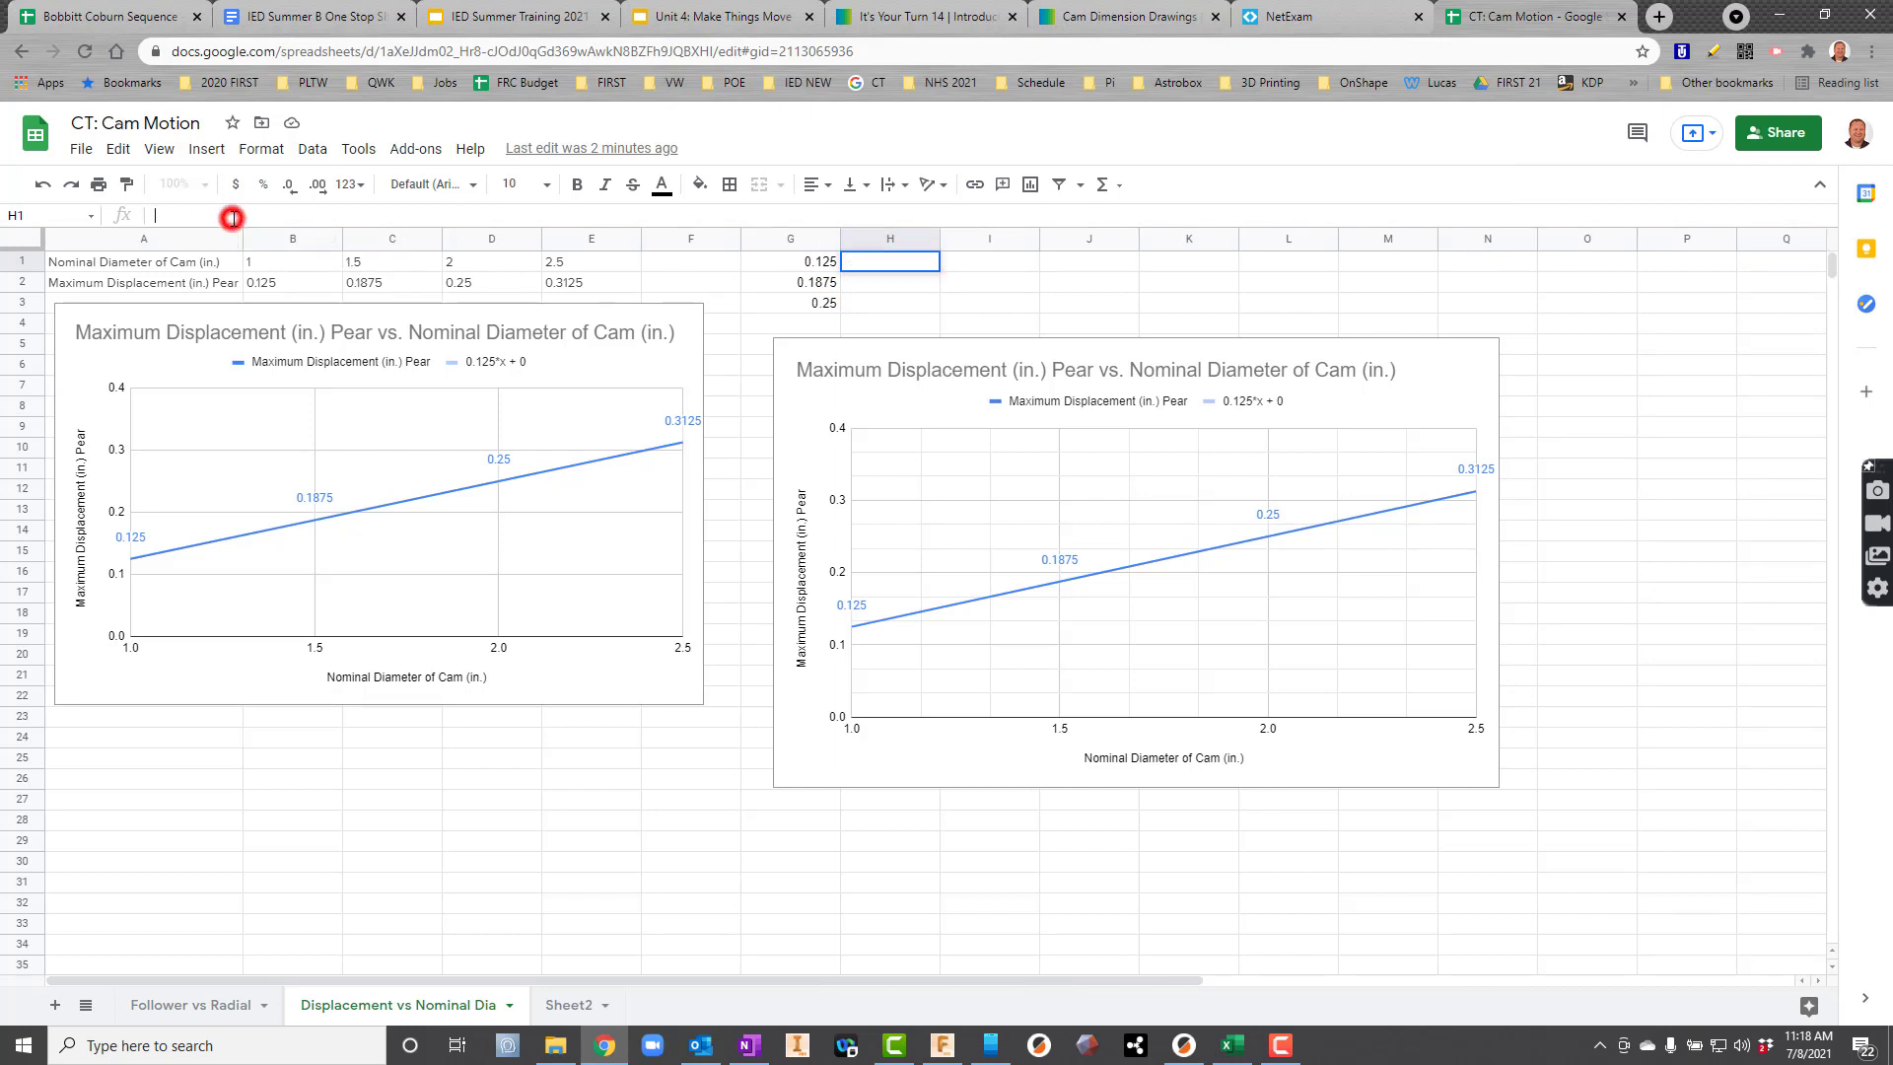
pyautogui.write('=')
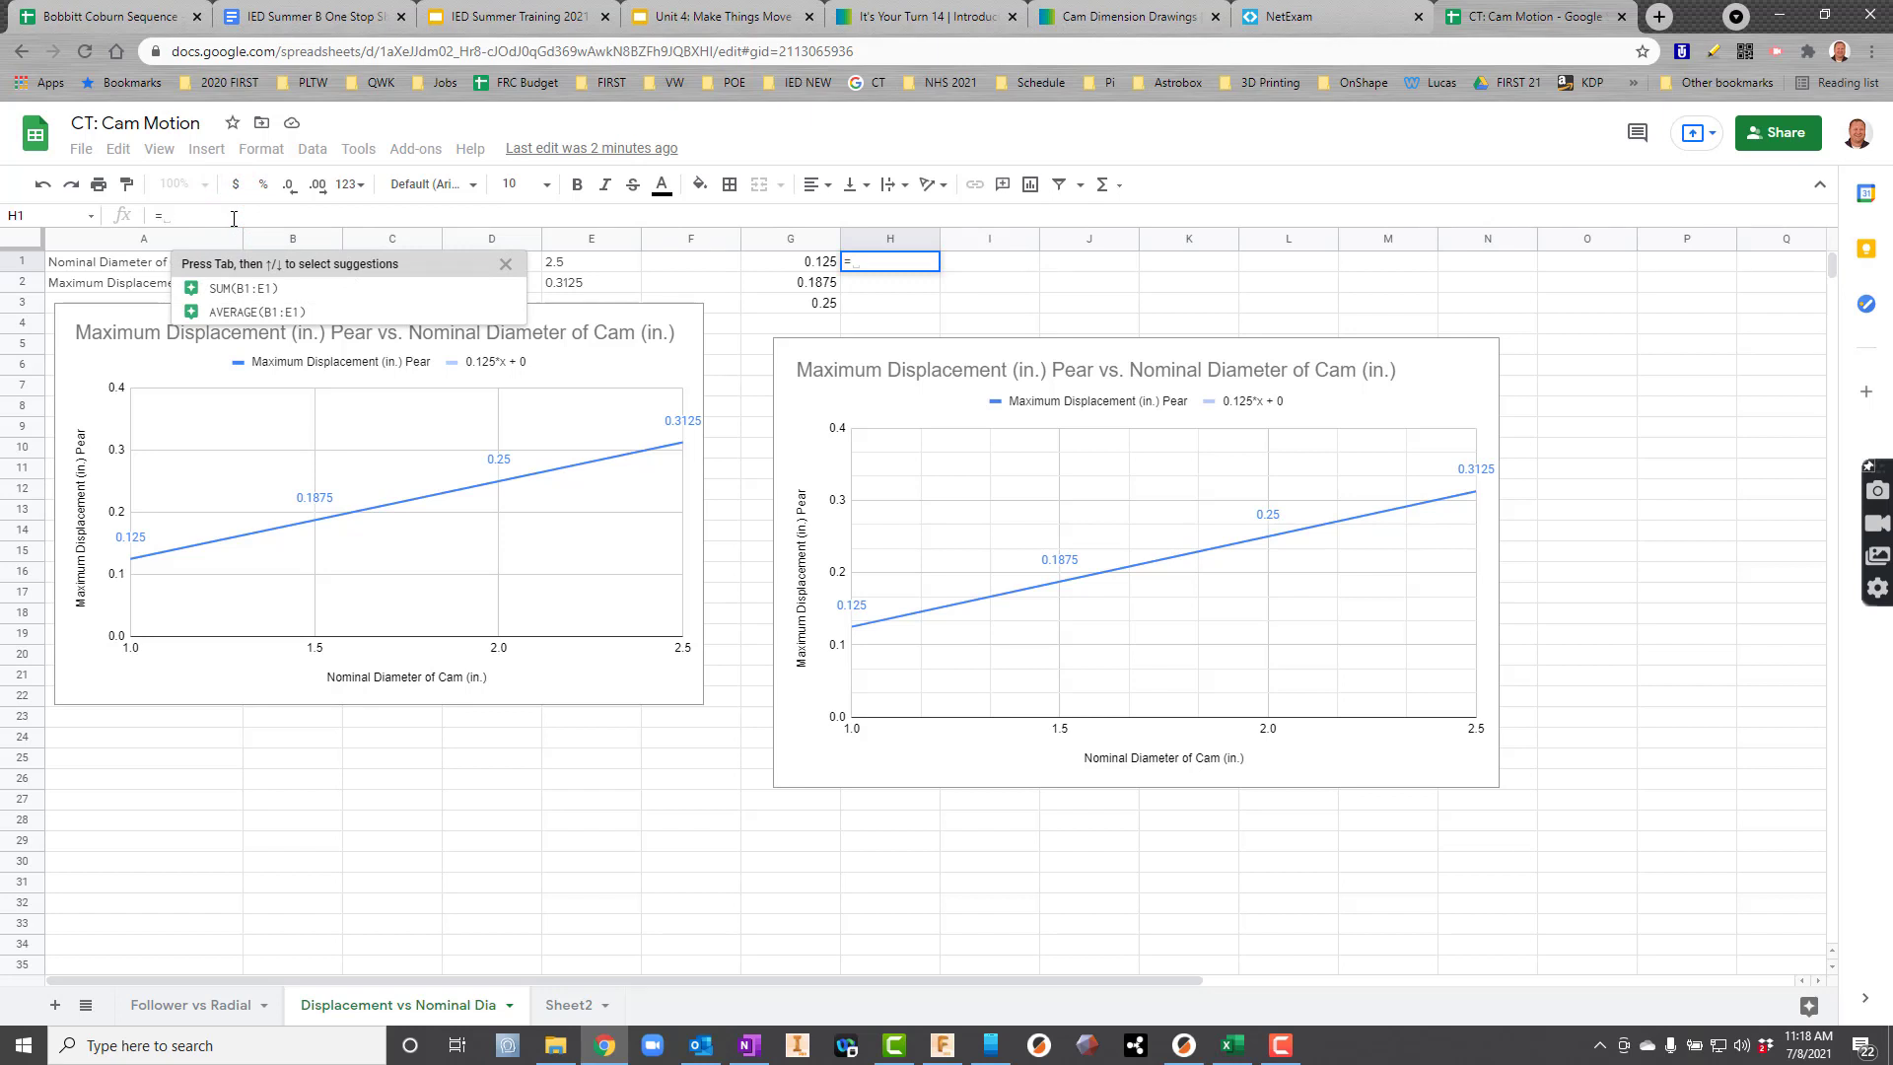
pyautogui.write('SLOP')
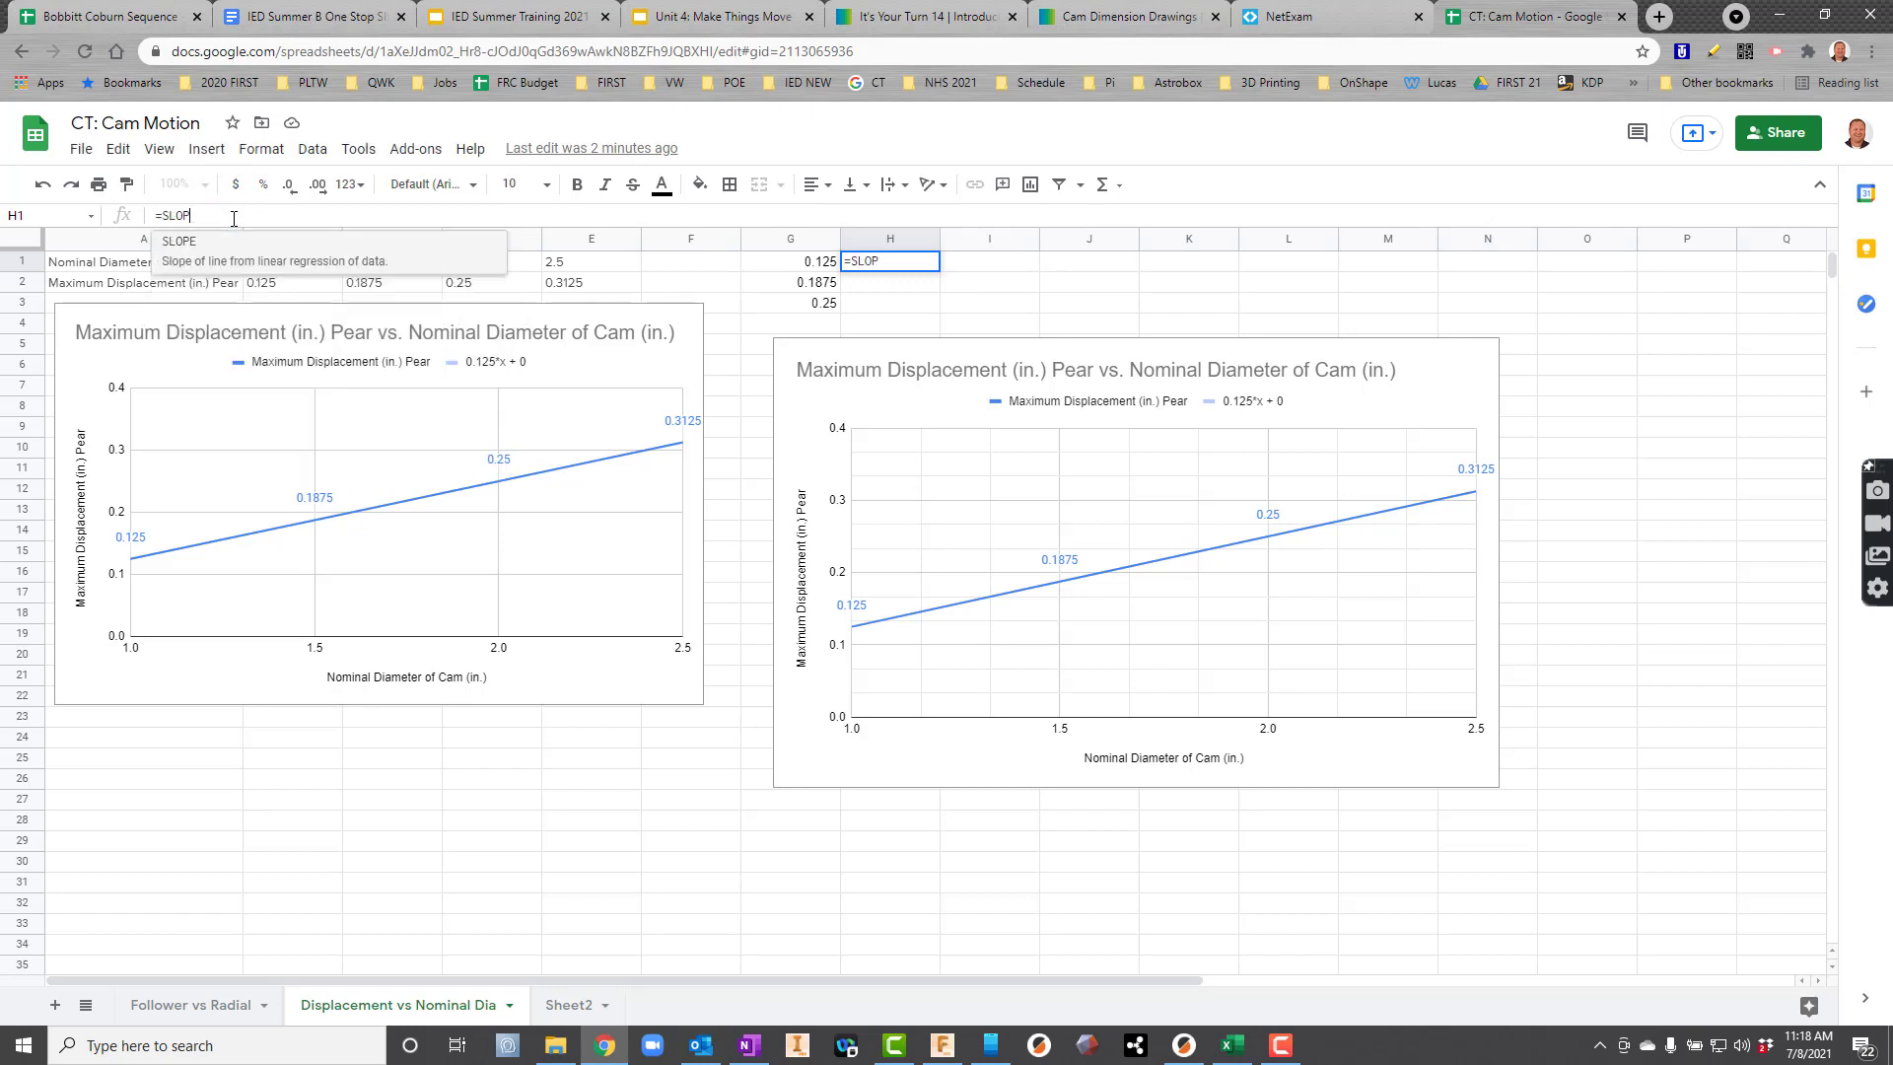
pyautogui.click(181, 241)
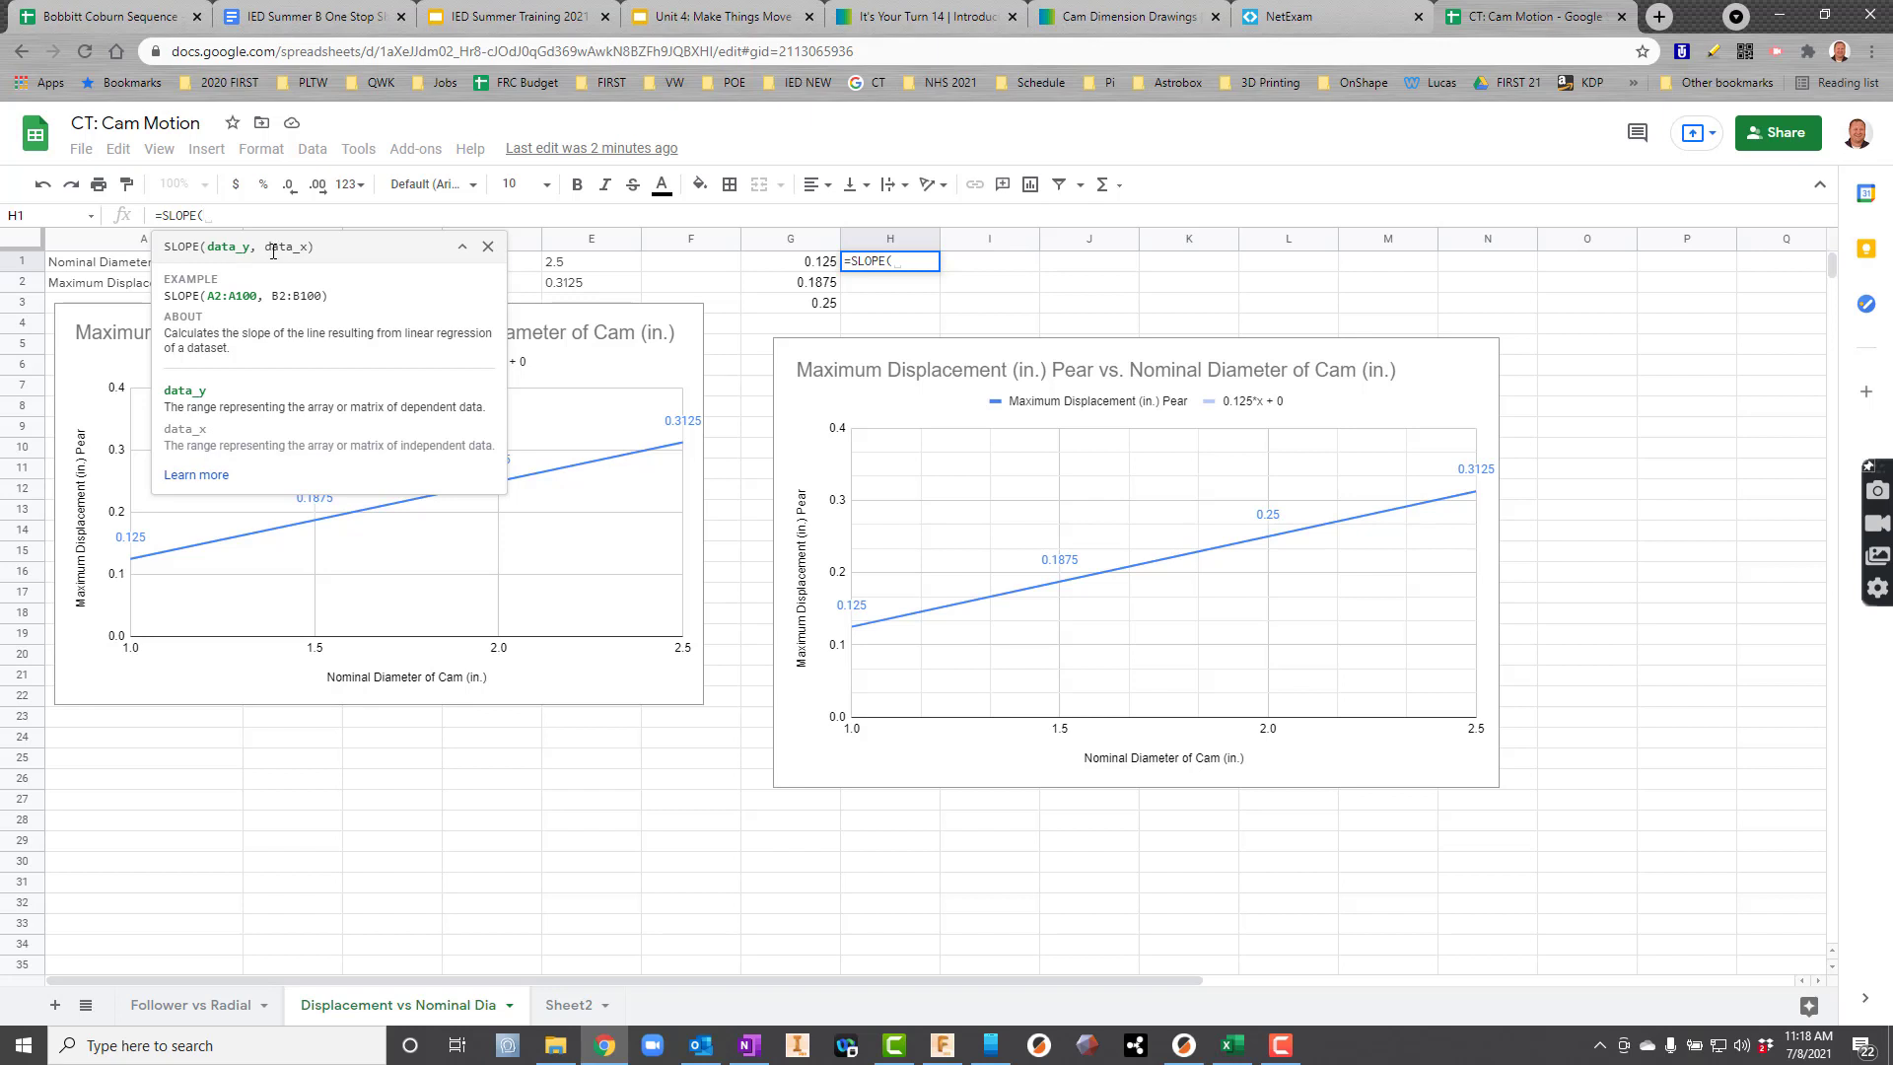
pyautogui.moveTo(582, 283); pyautogui.dragTo(303, 293)
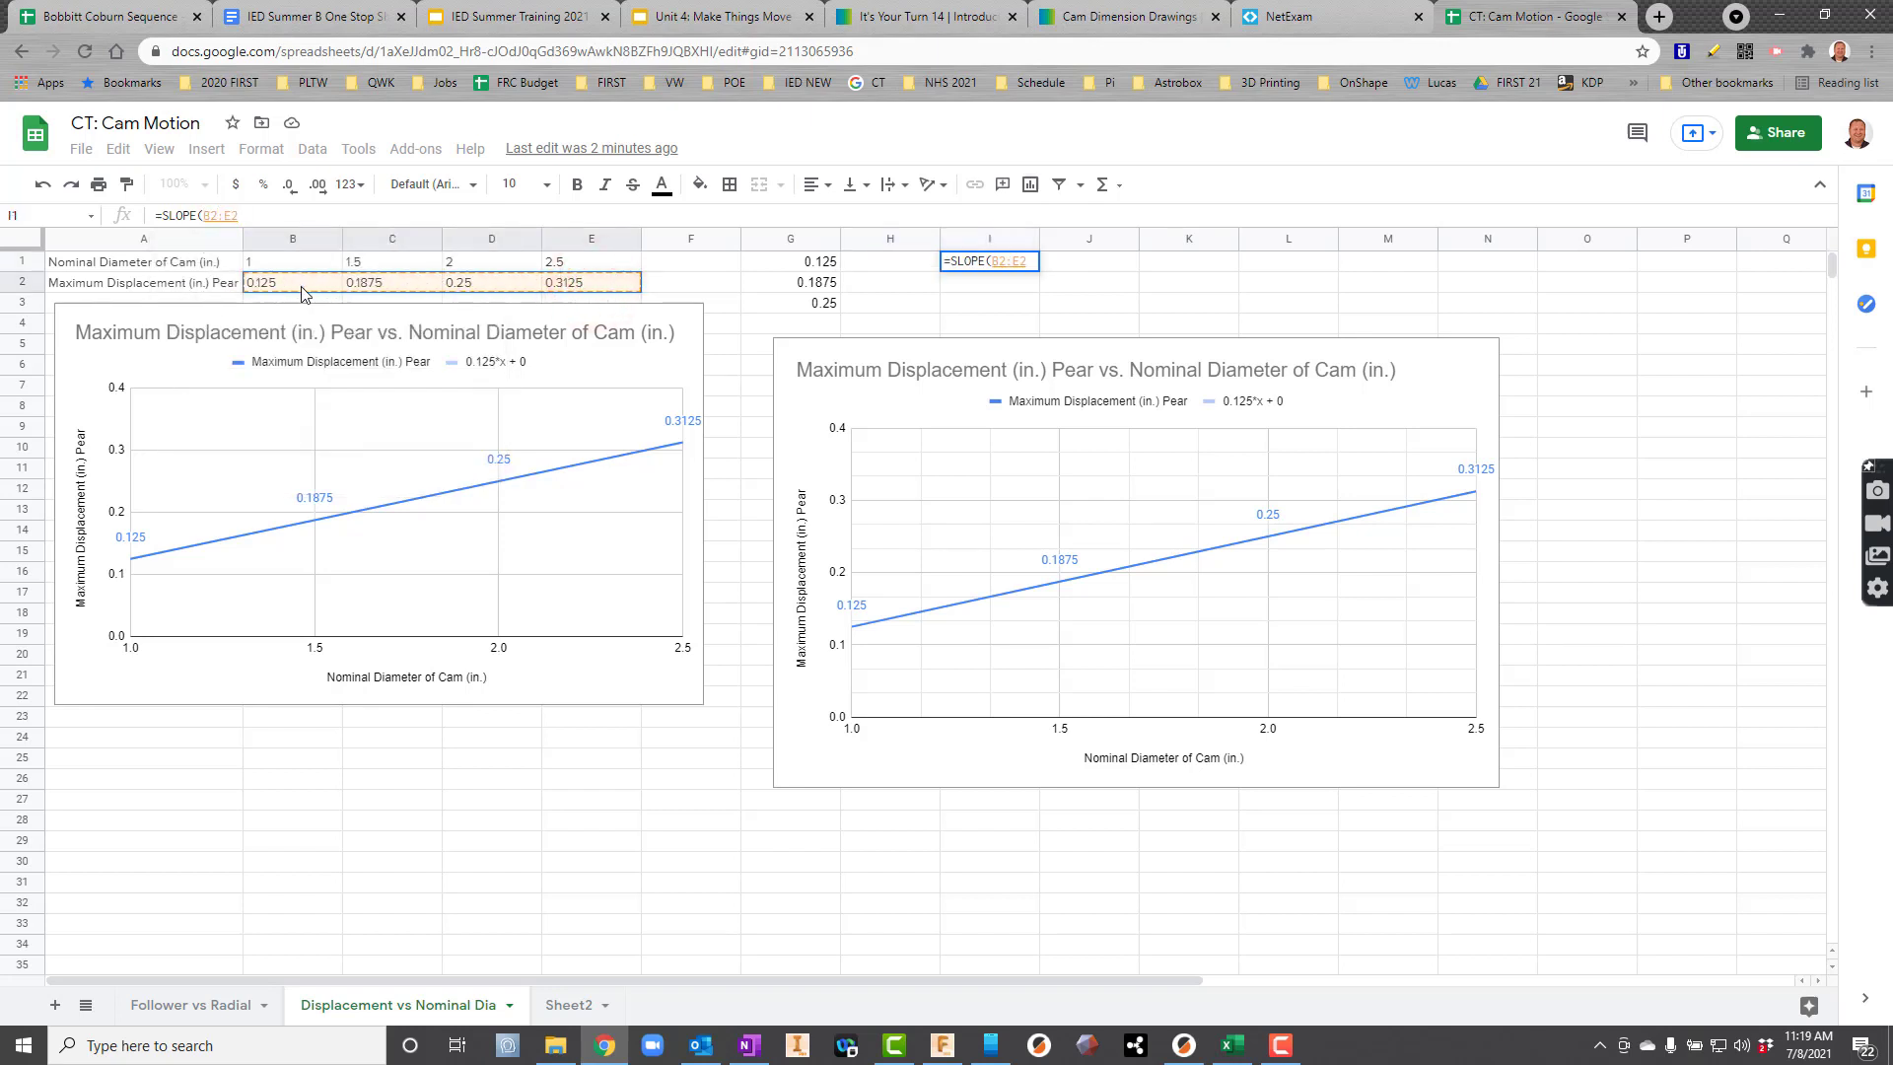
pyautogui.write(',')
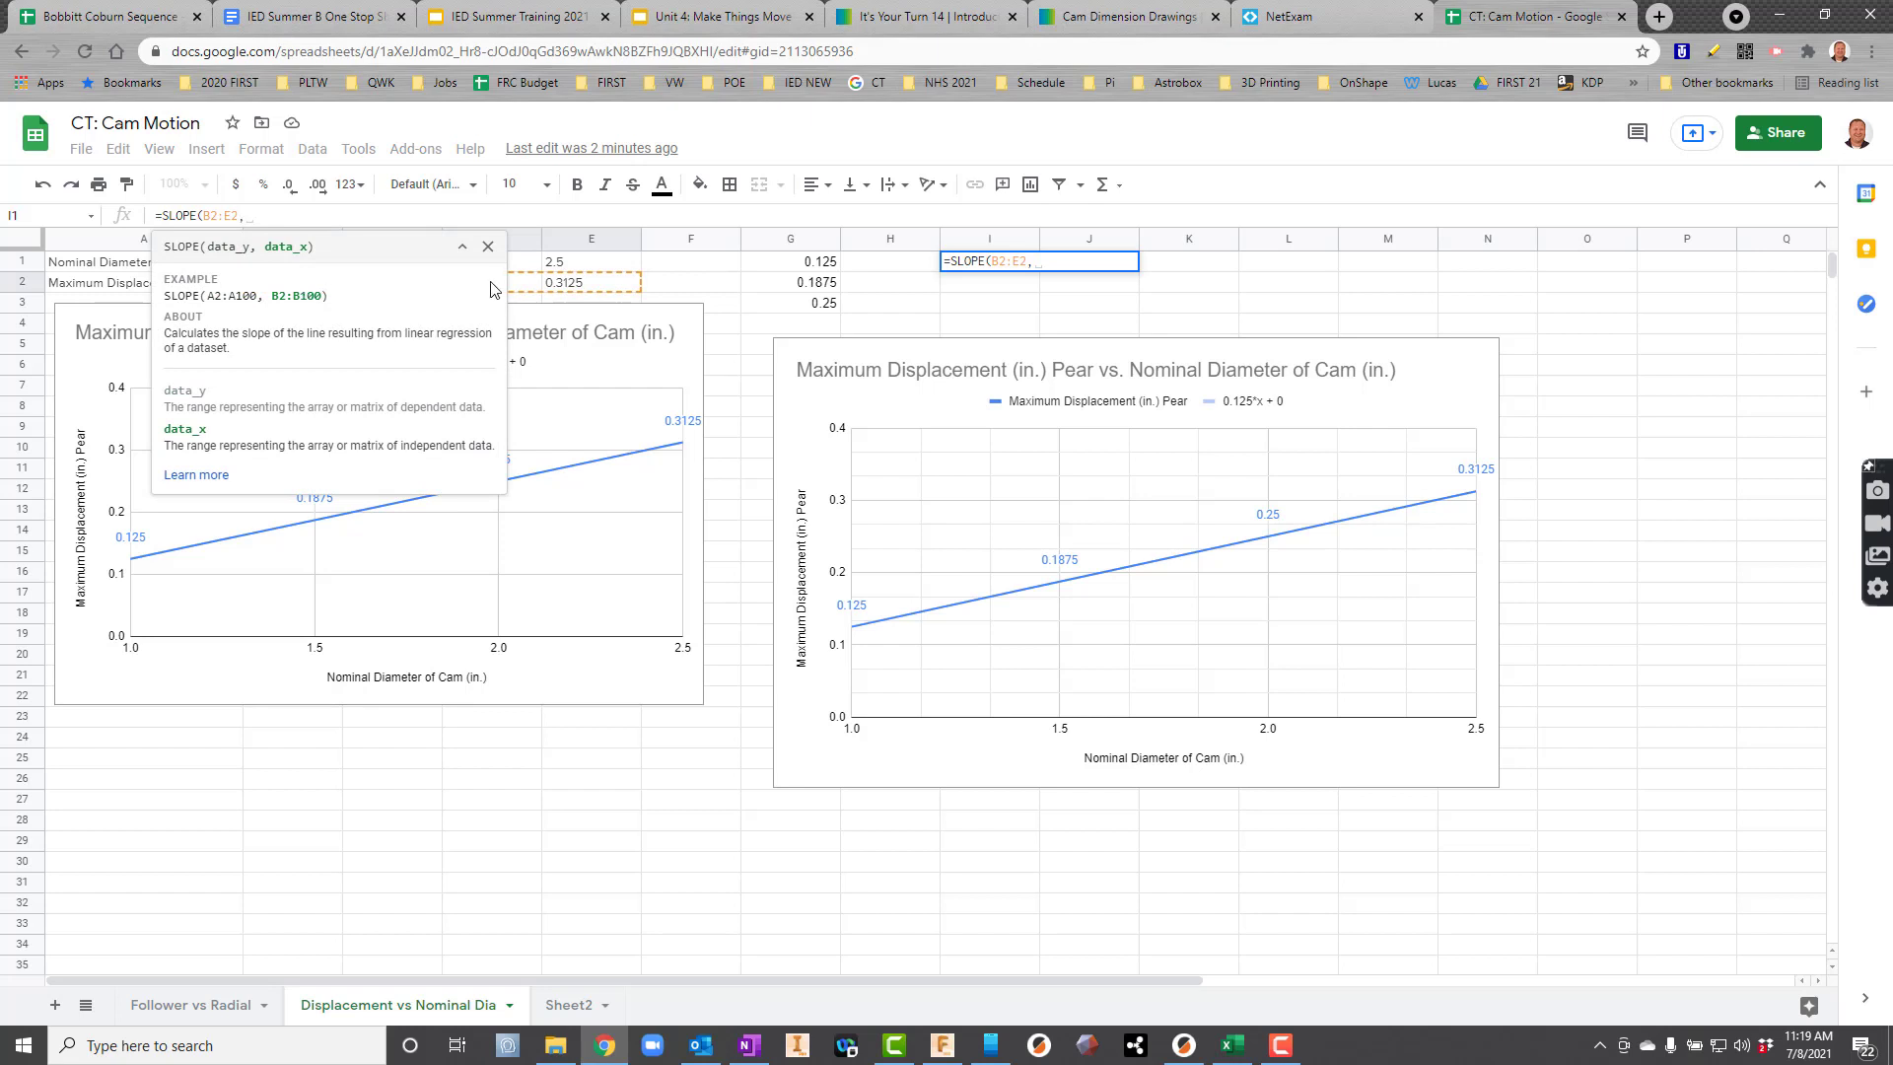
pyautogui.click(582, 263)
pyautogui.moveTo(549, 267); pyautogui.dragTo(329, 273)
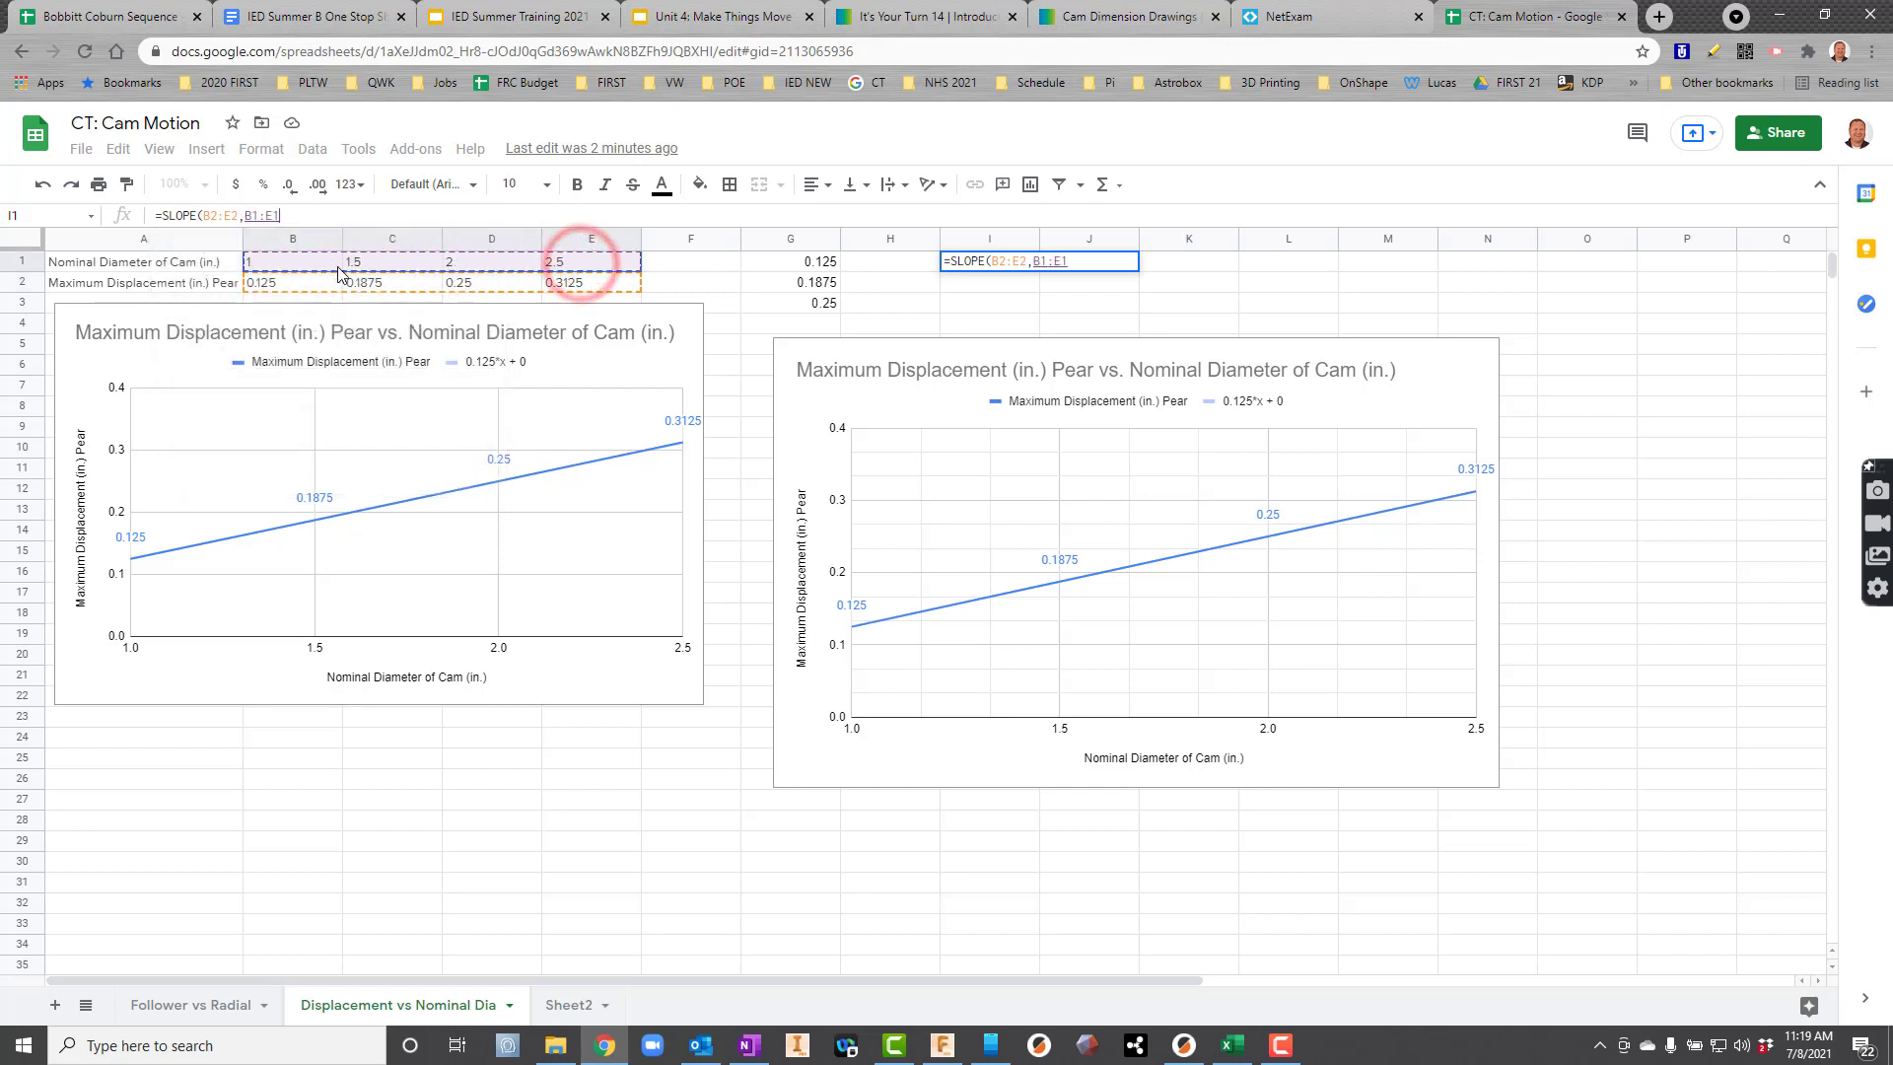
pyautogui.write(')')
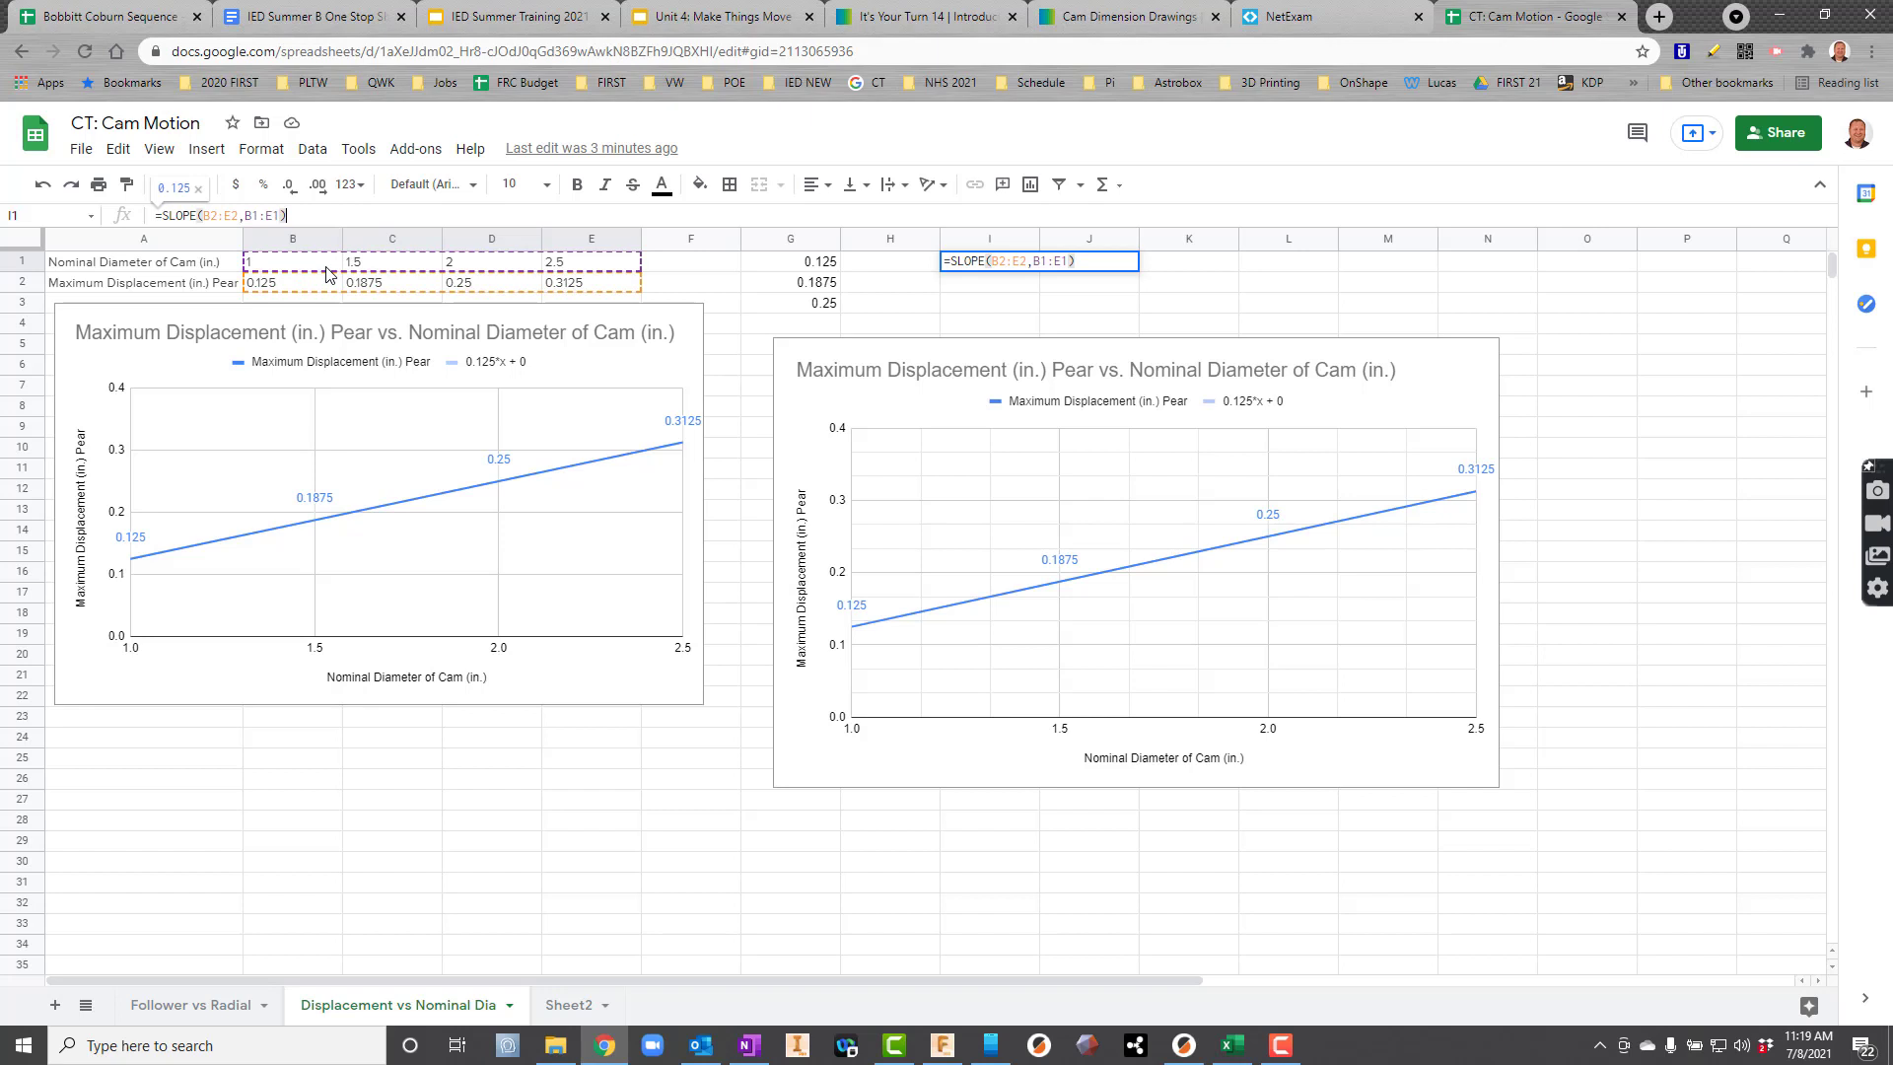
pyautogui.press('Return')
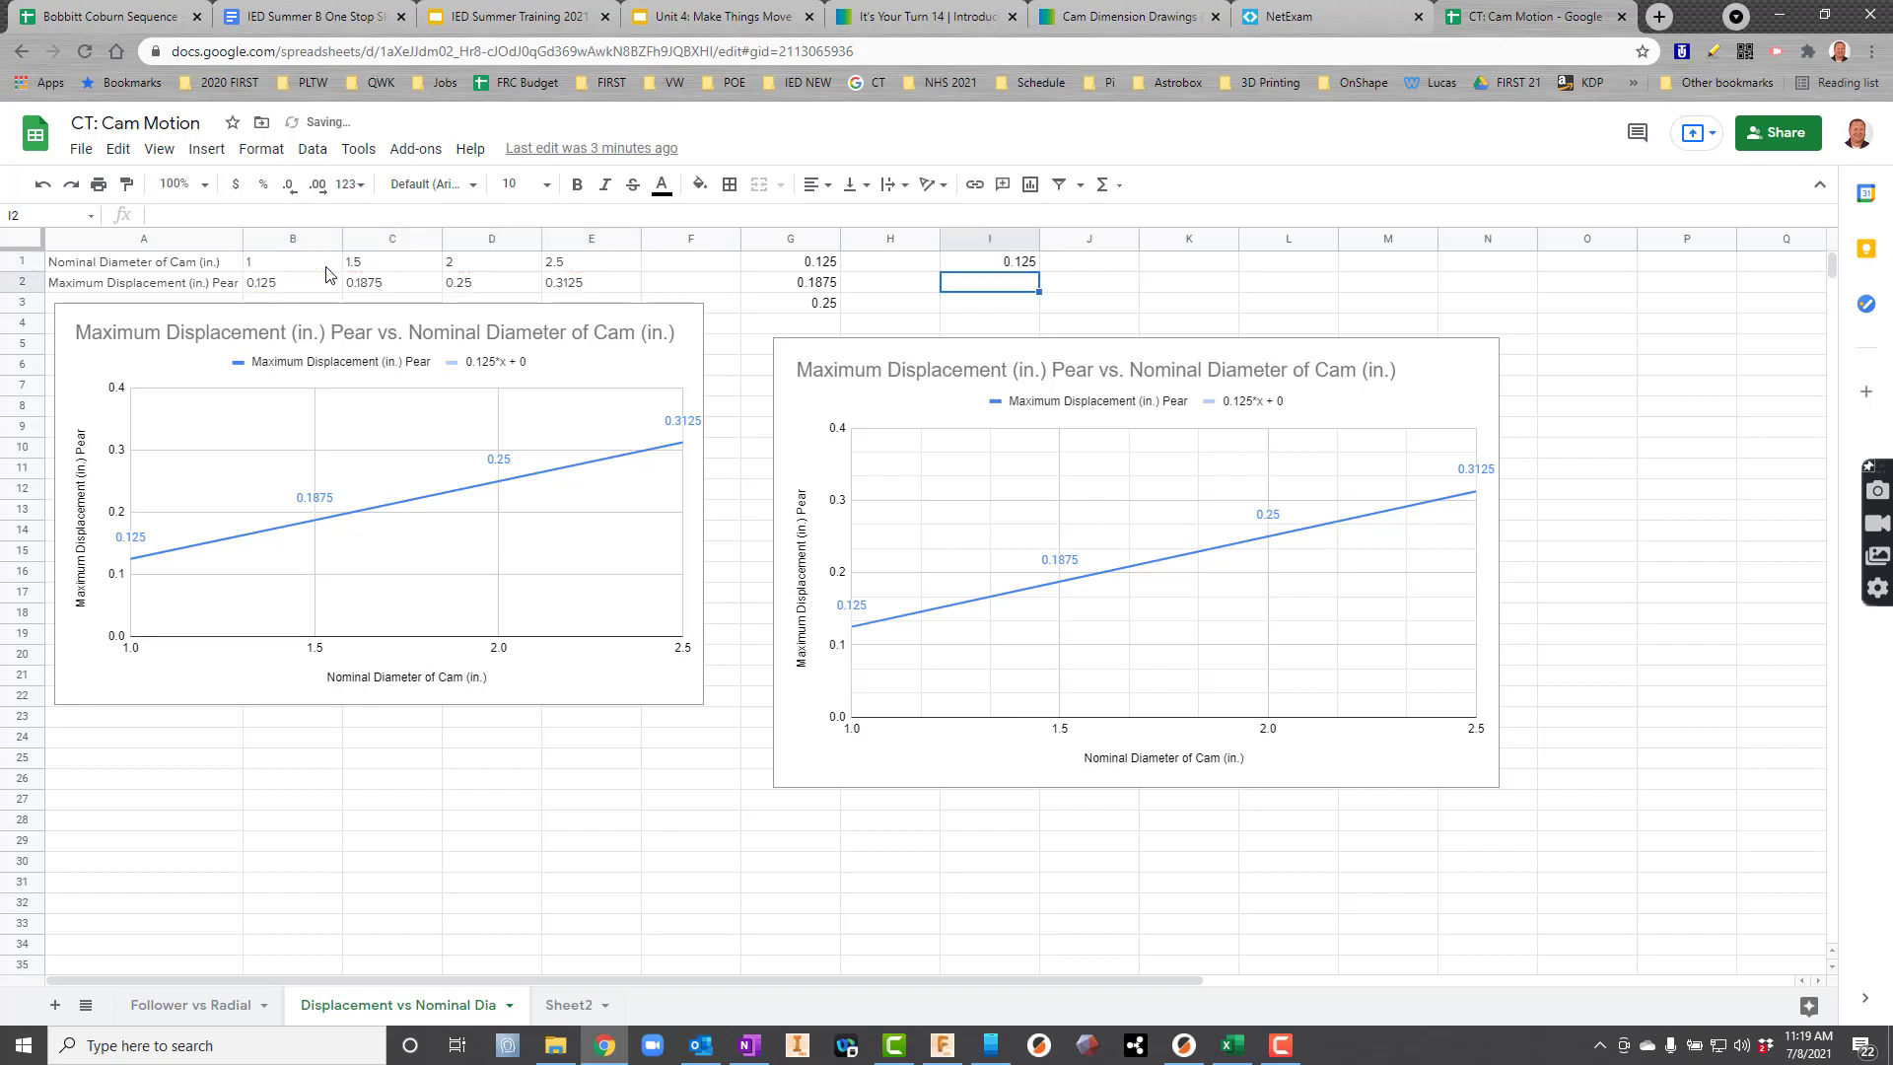
# Step: Enter =.125*1.5 in I2 and =.125*2 in I3, giving 0.1875 and 0.25
pyautogui.click(981, 265)
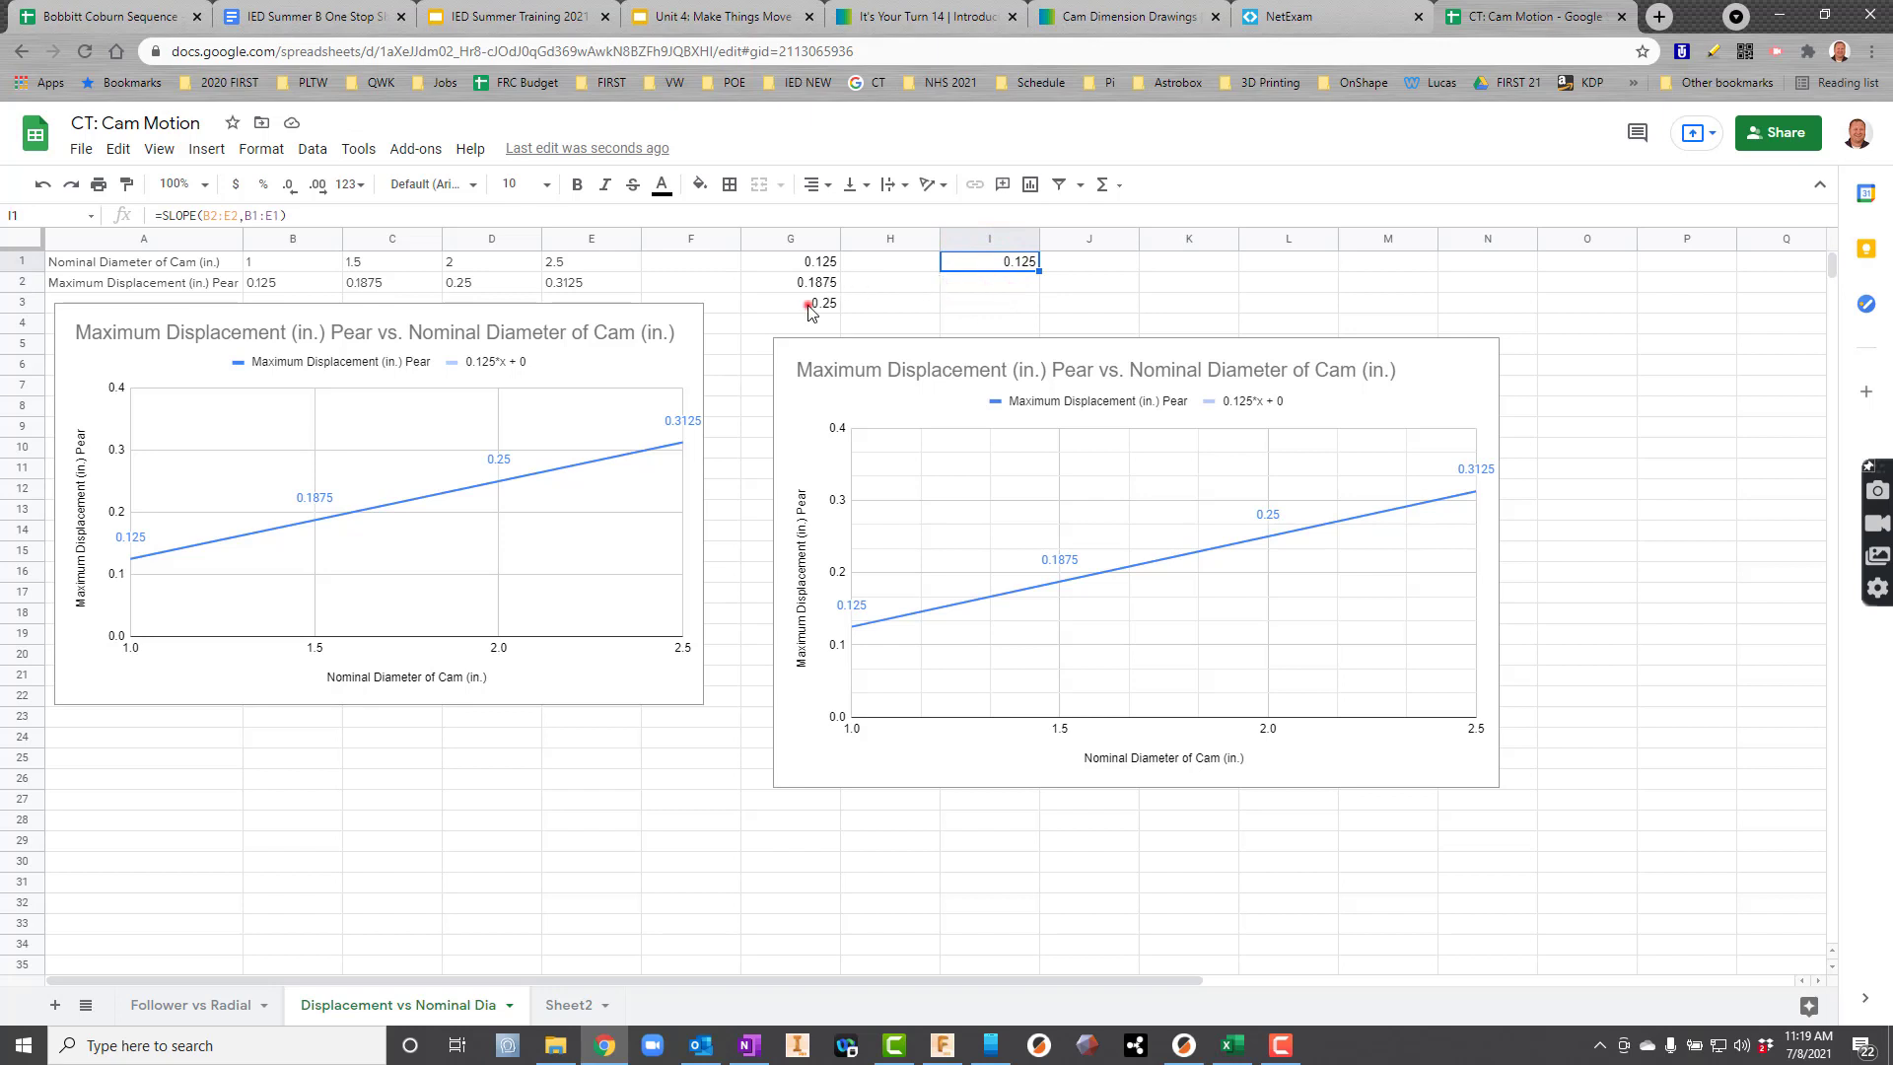
pyautogui.moveTo(808, 303); pyautogui.dragTo(811, 294)
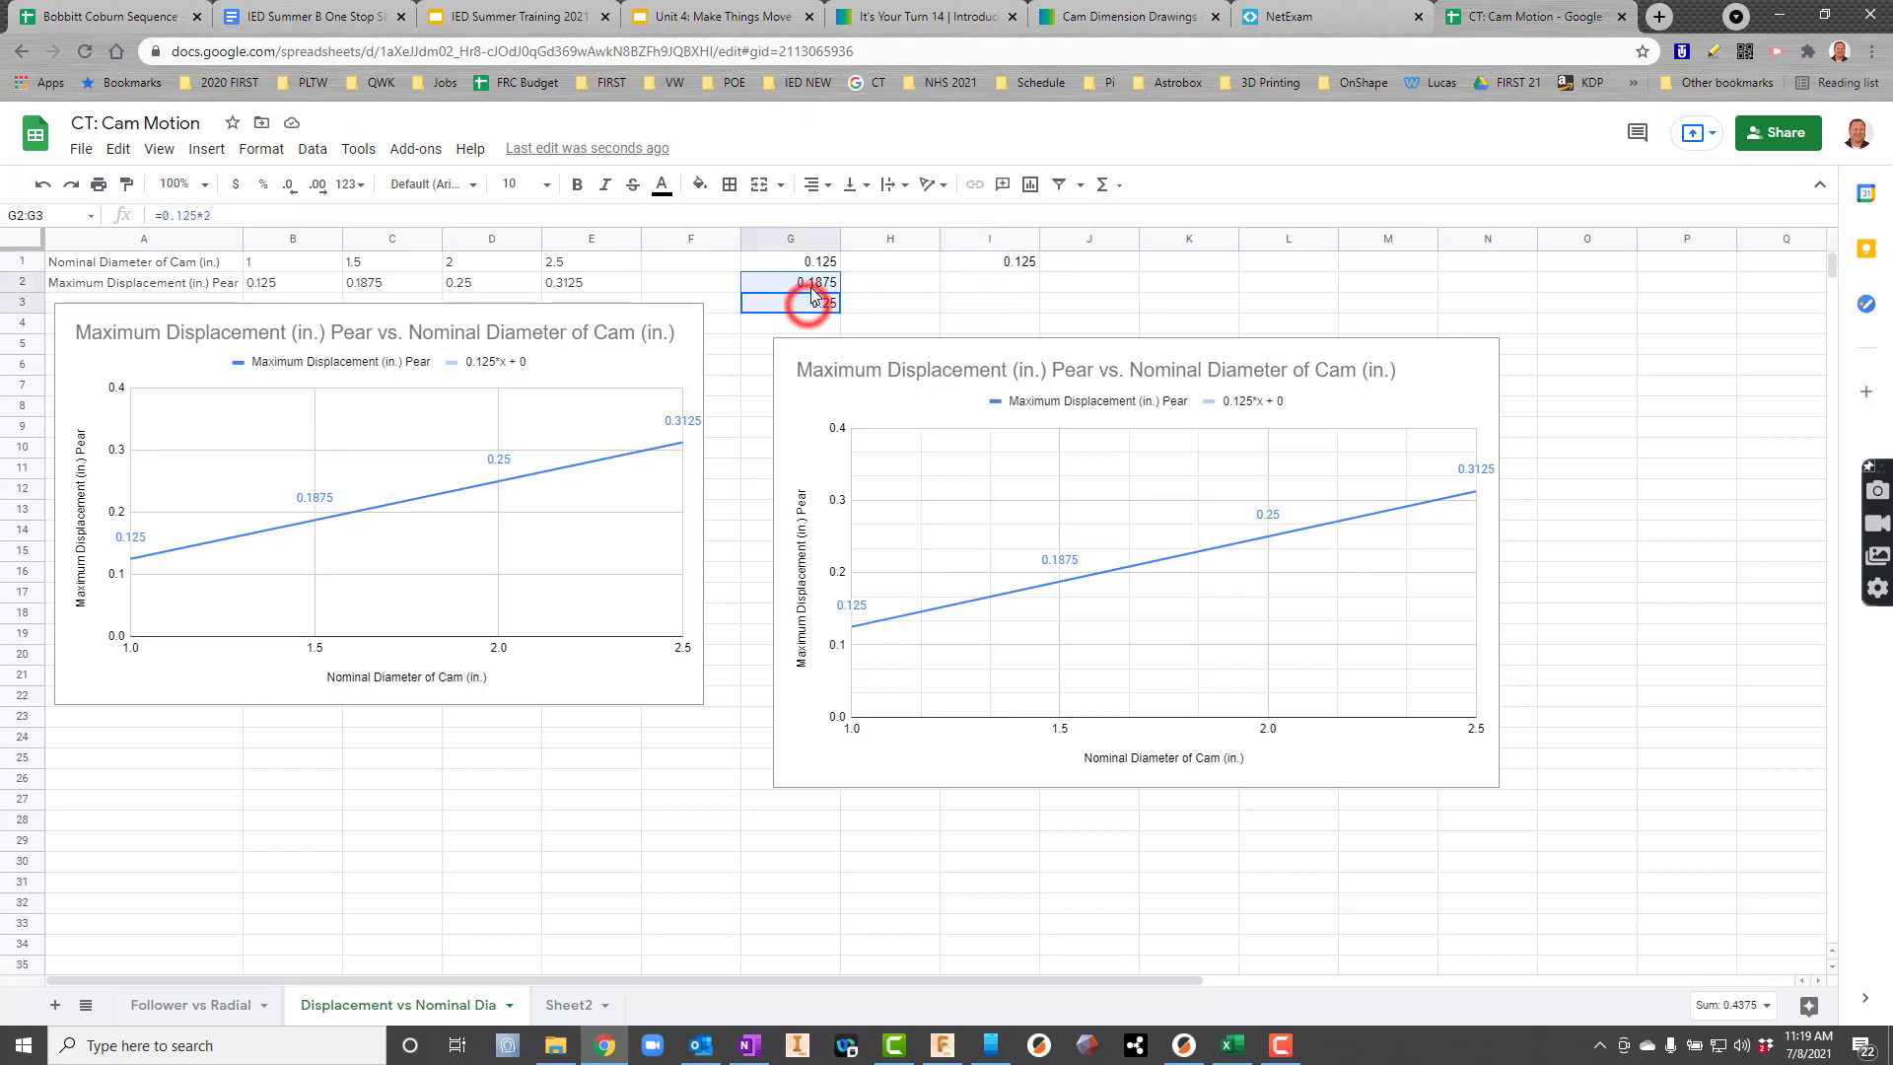
pyautogui.click(969, 287)
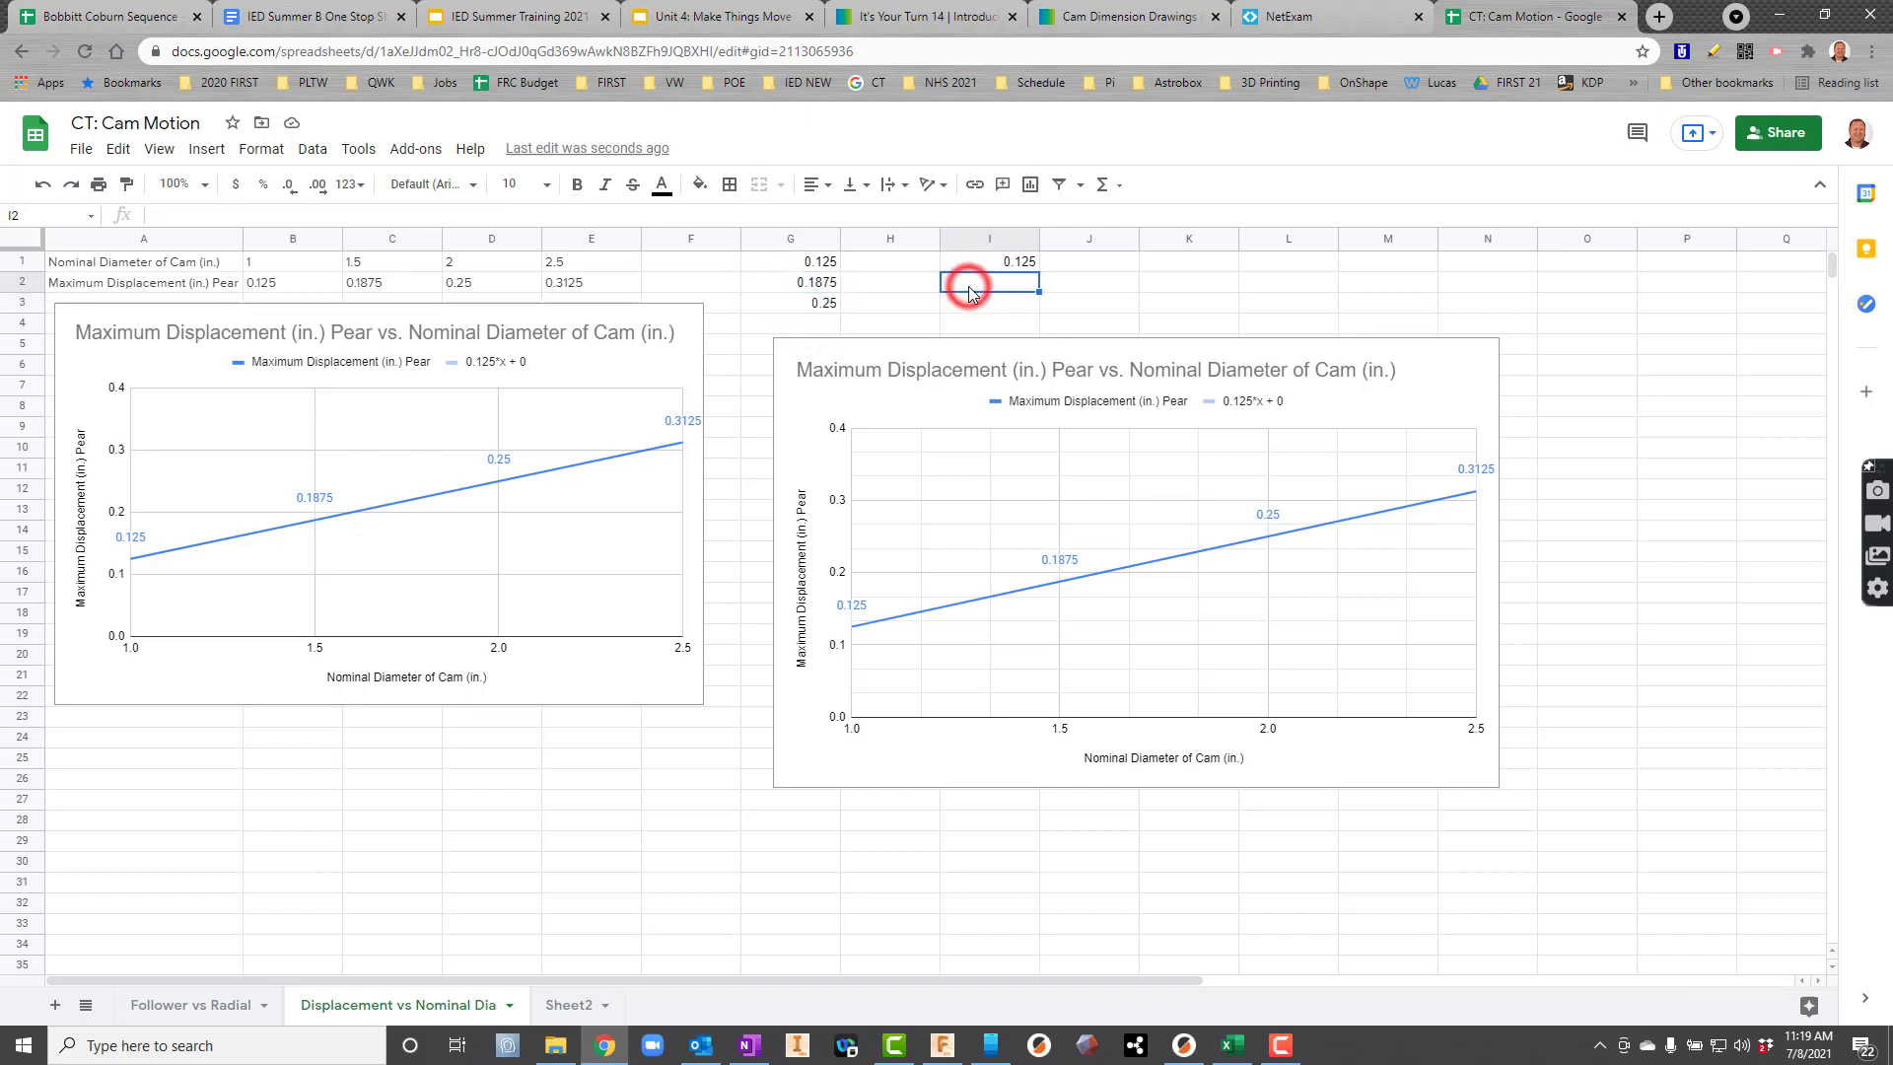
pyautogui.write('=')
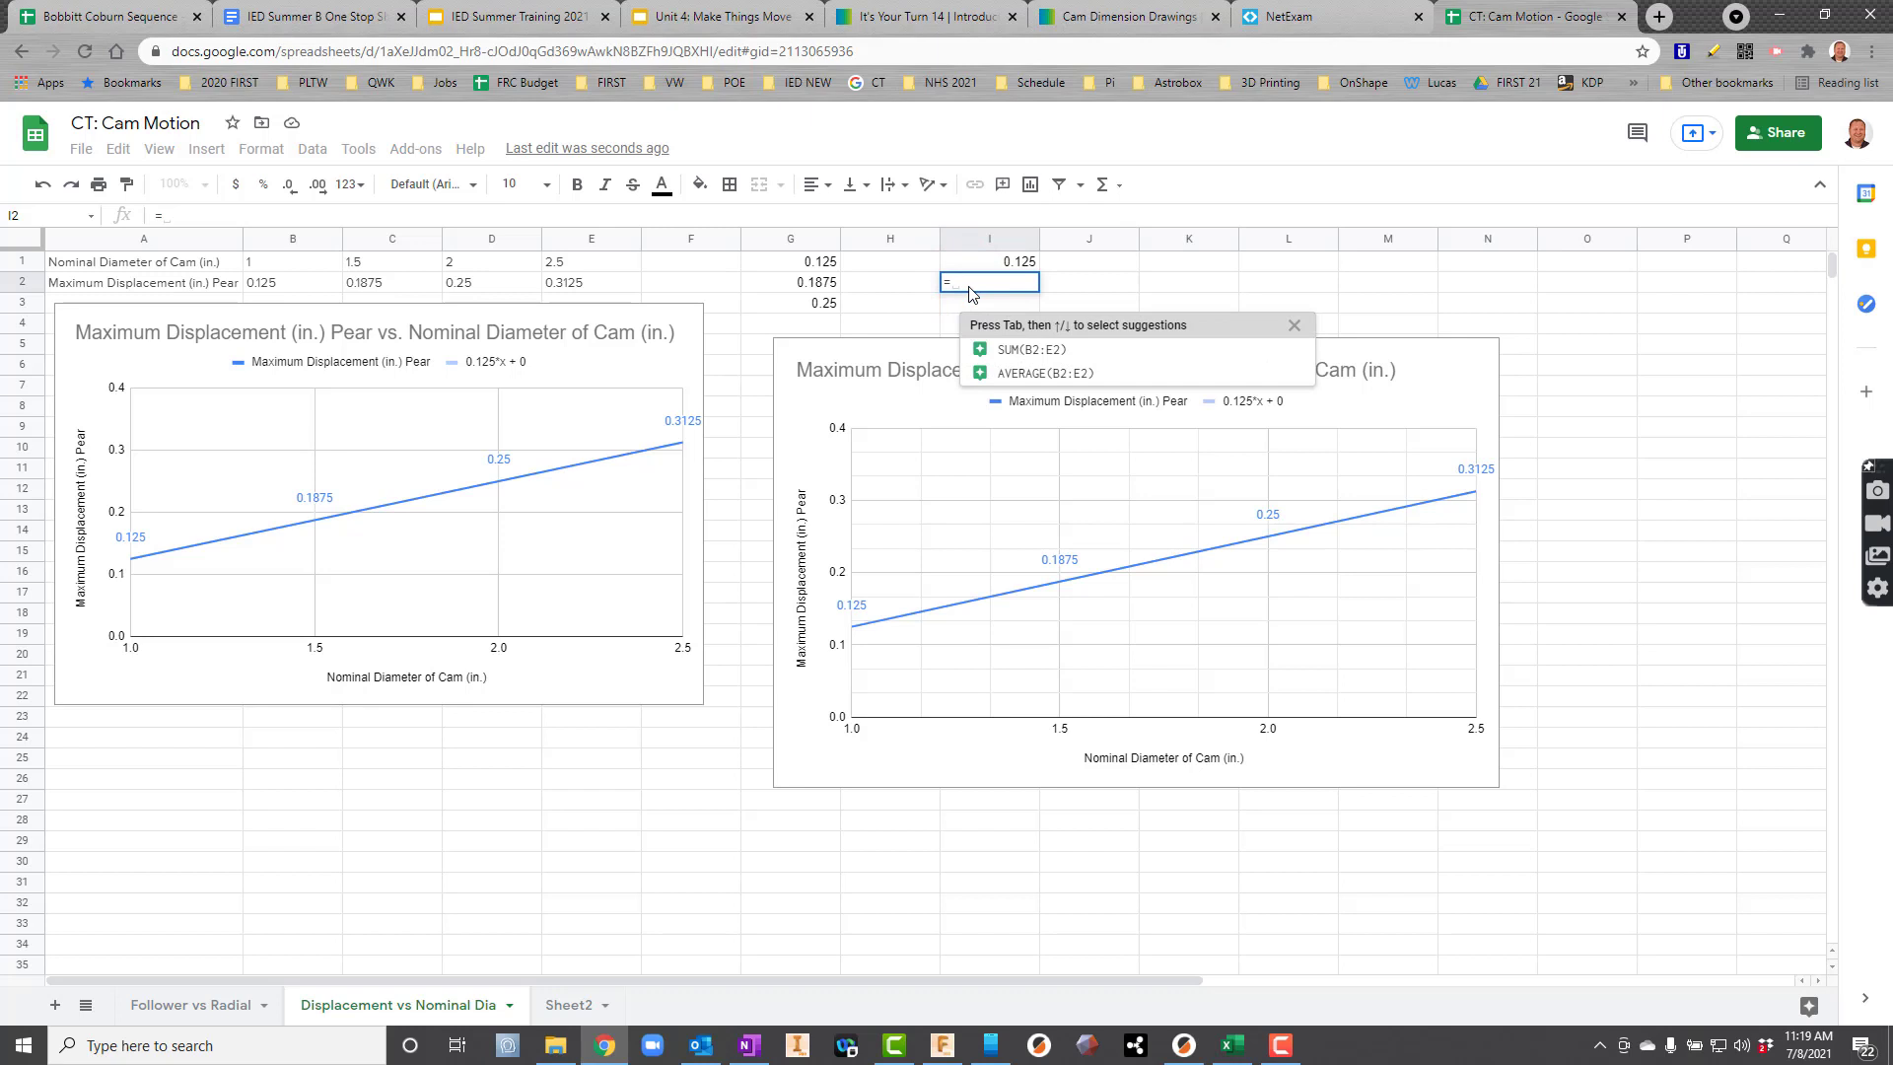
pyautogui.write('.125')
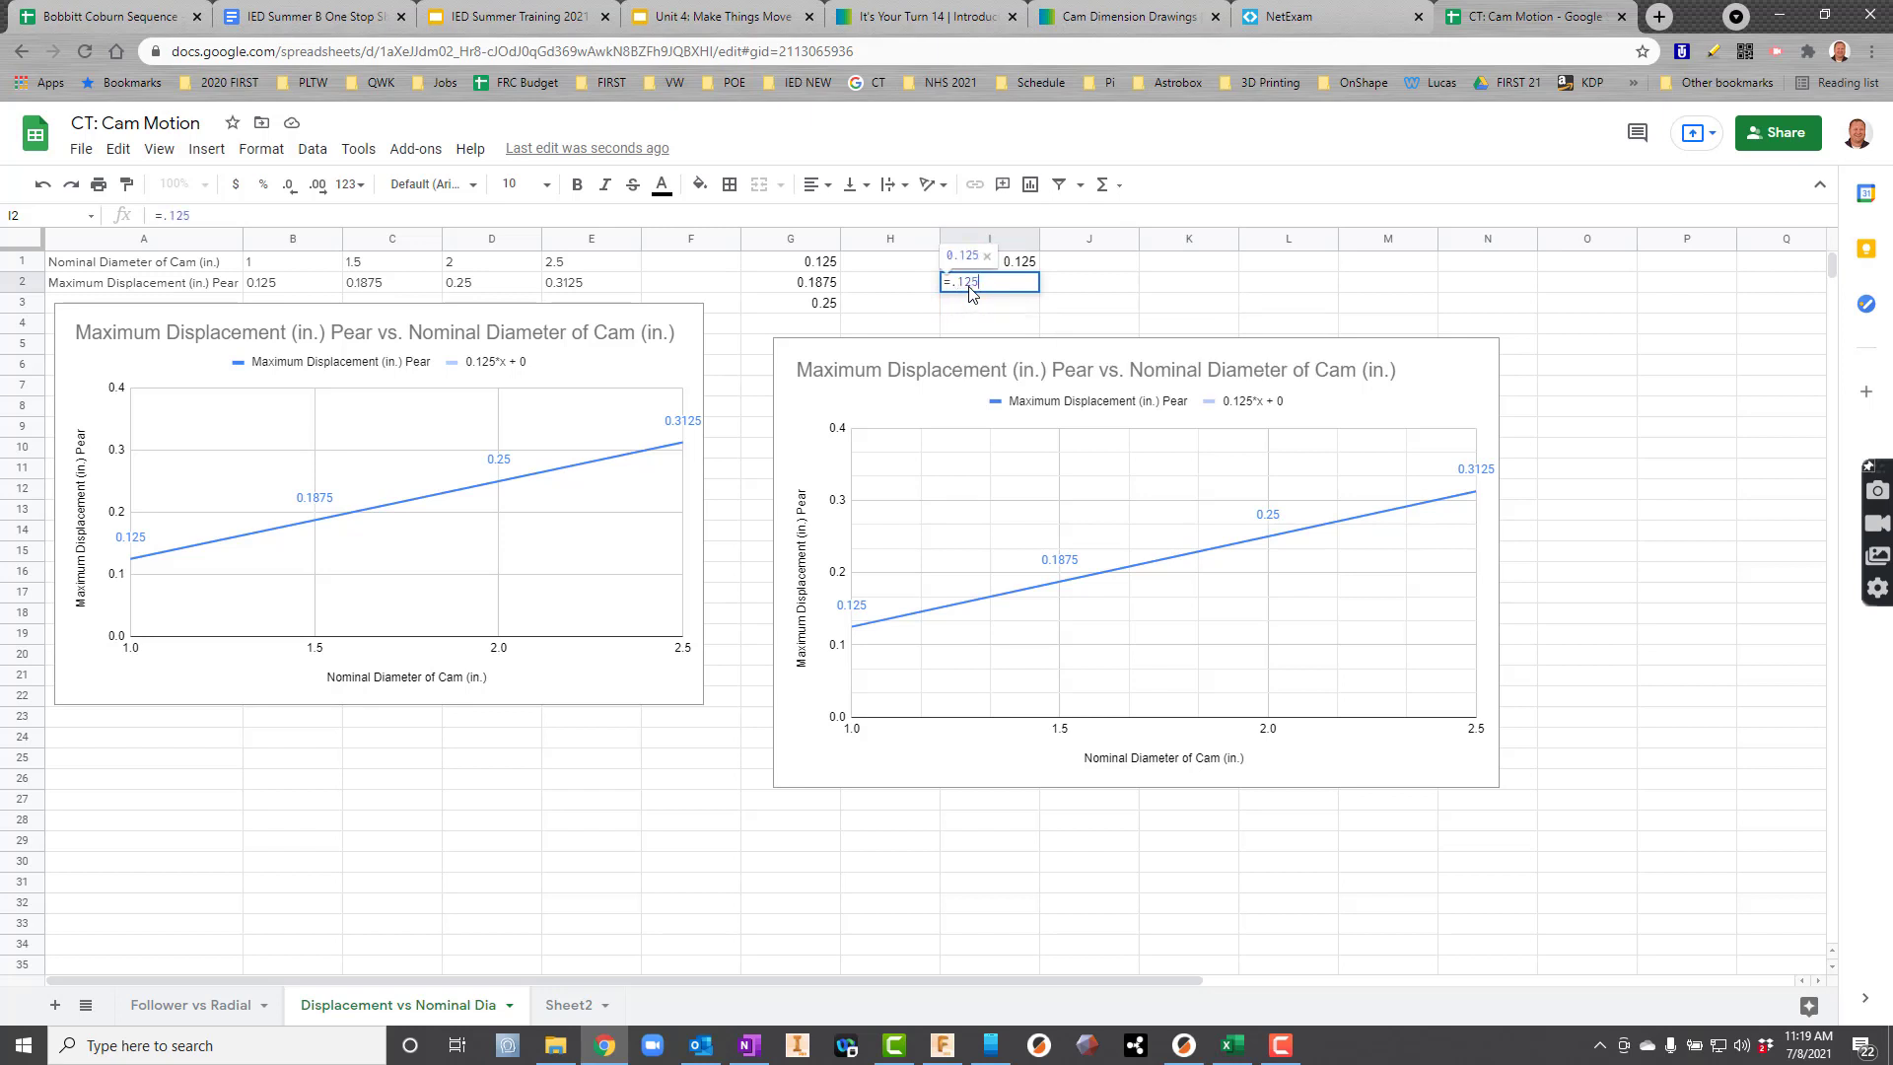
pyautogui.write('*')
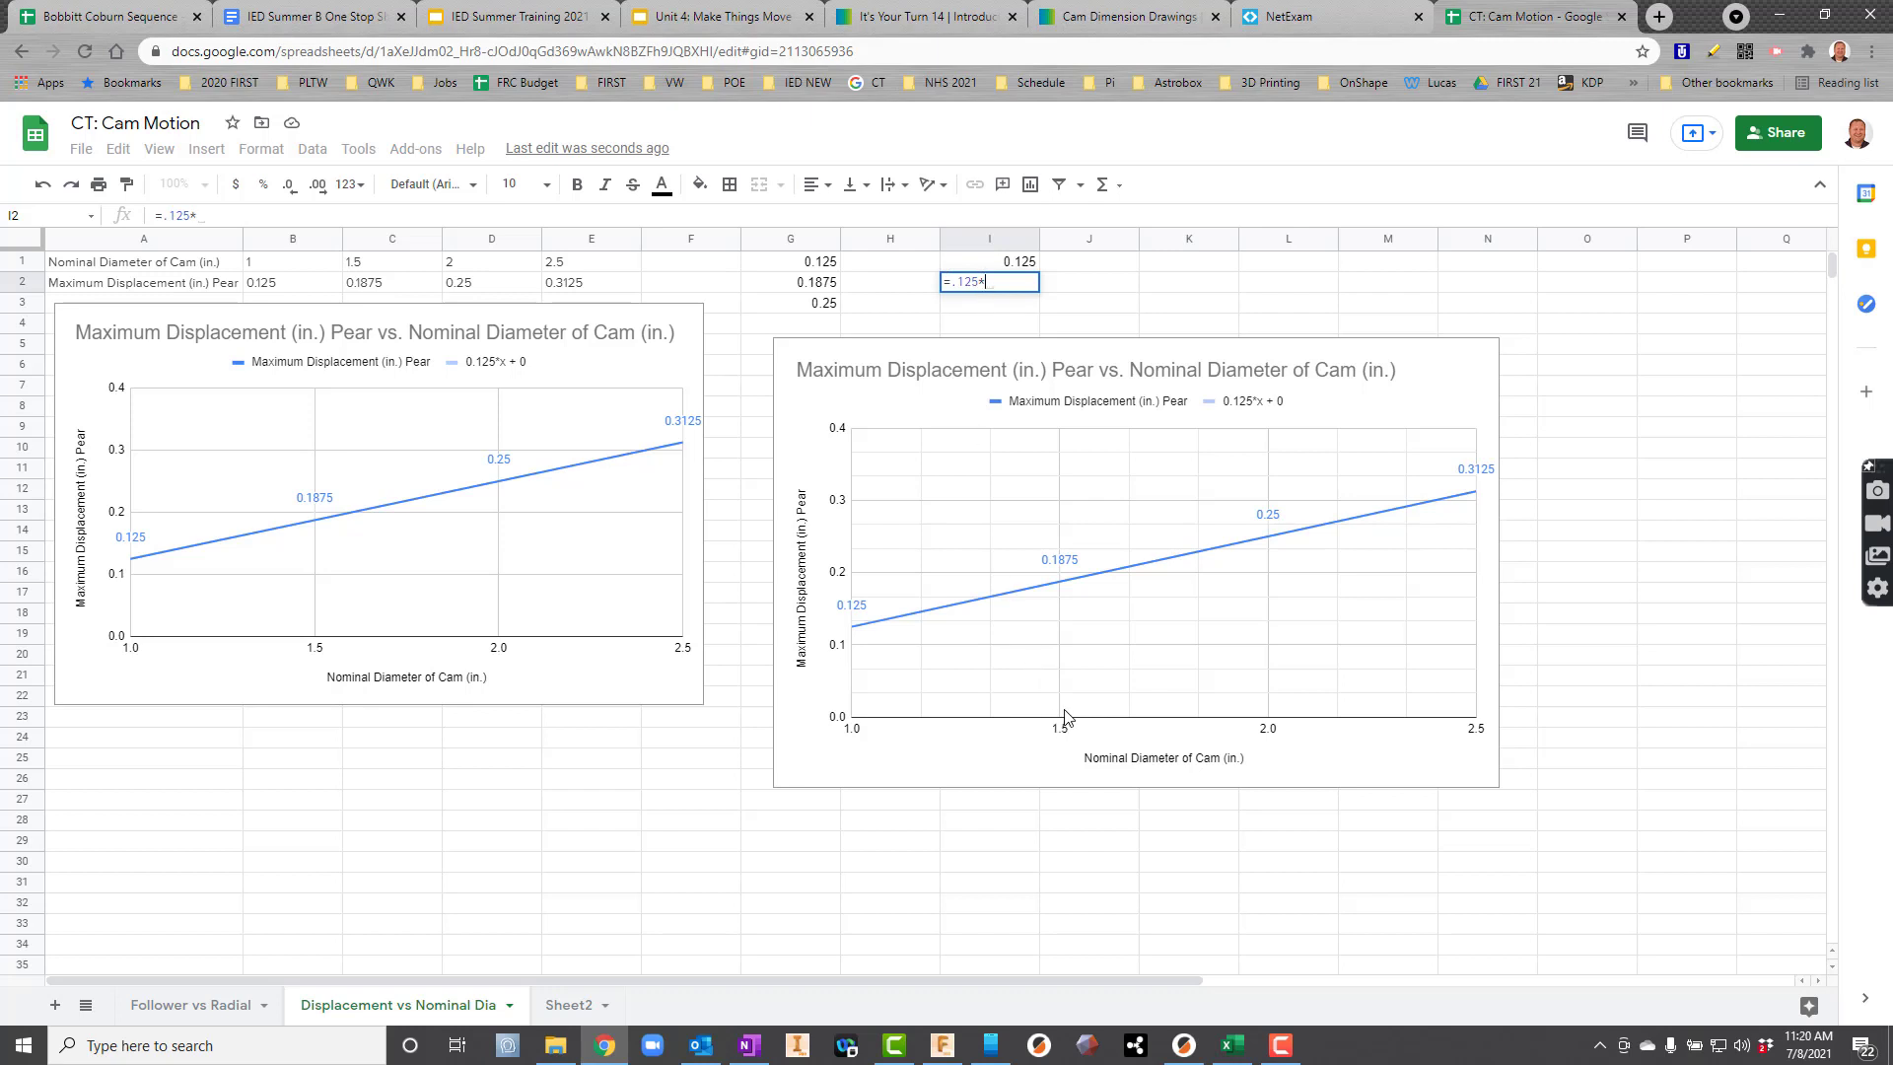
pyautogui.write('1.5')
pyautogui.press('Return')
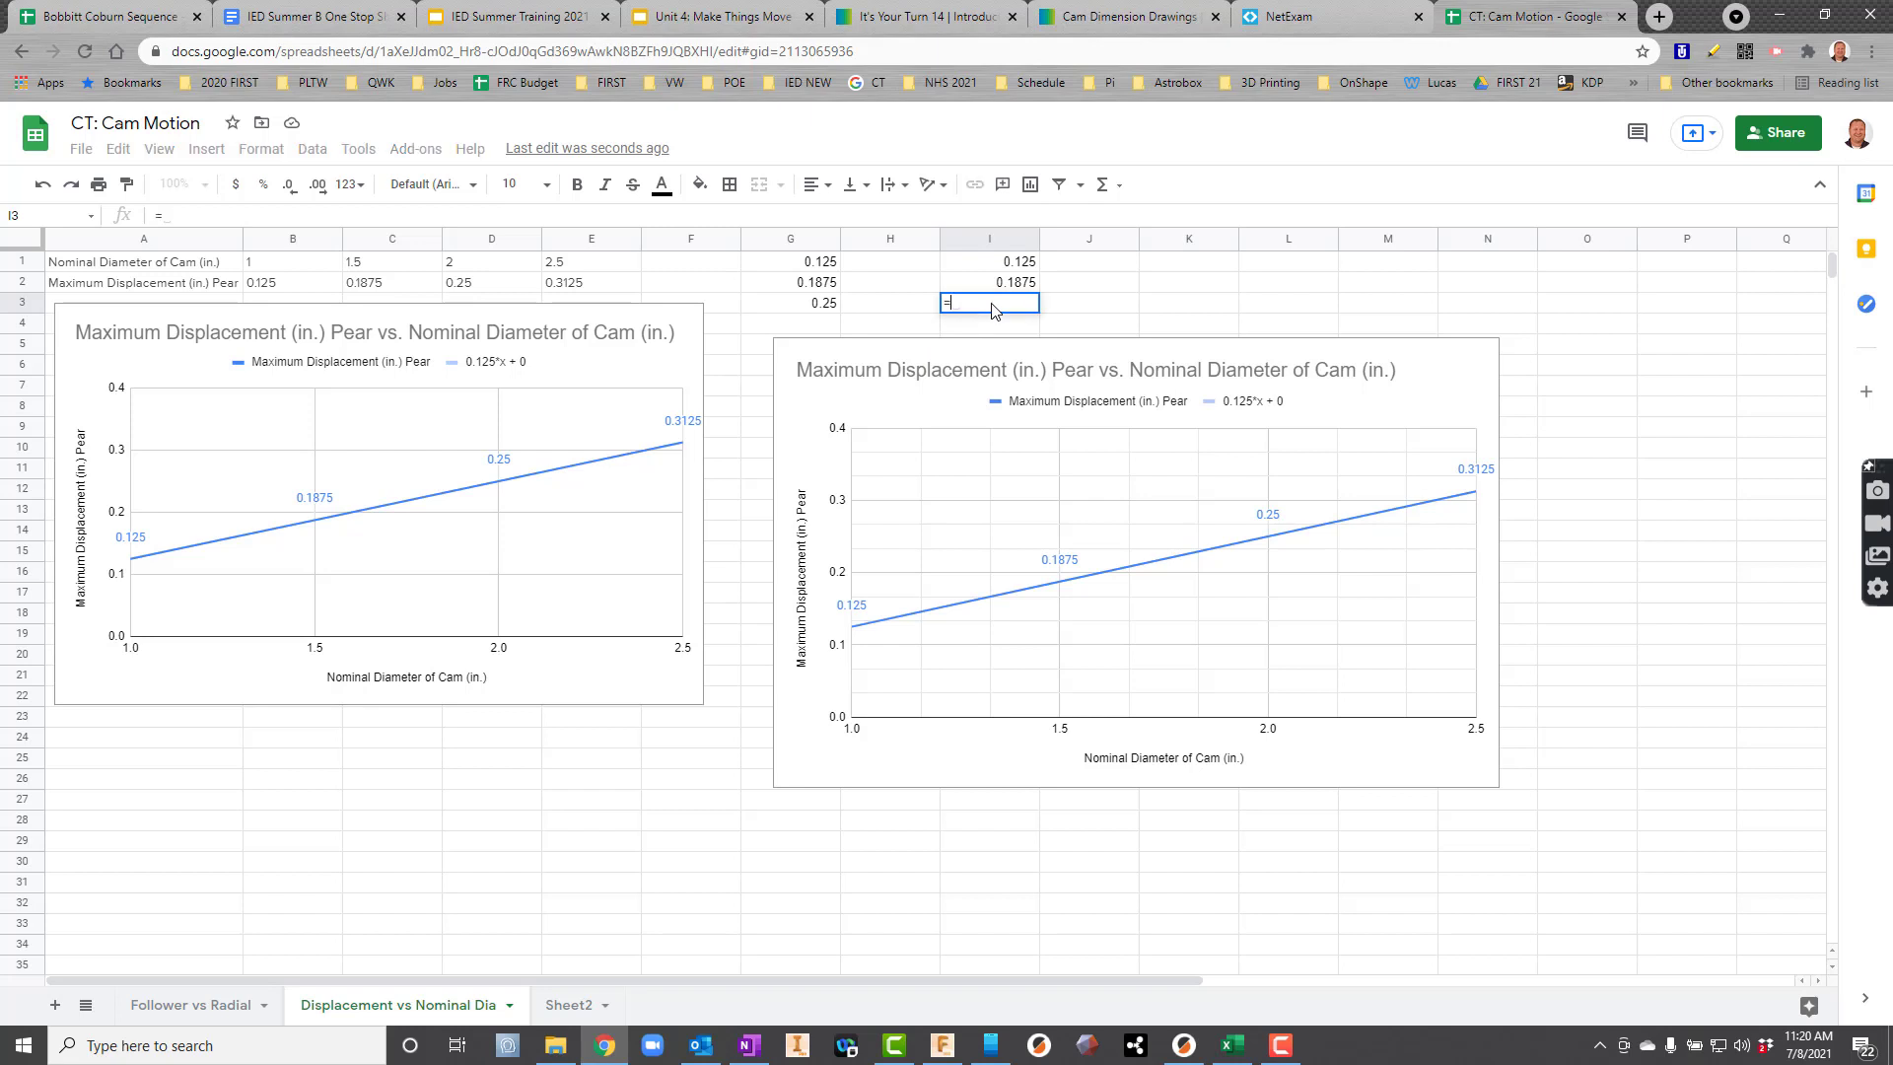
pyautogui.write('=.125')
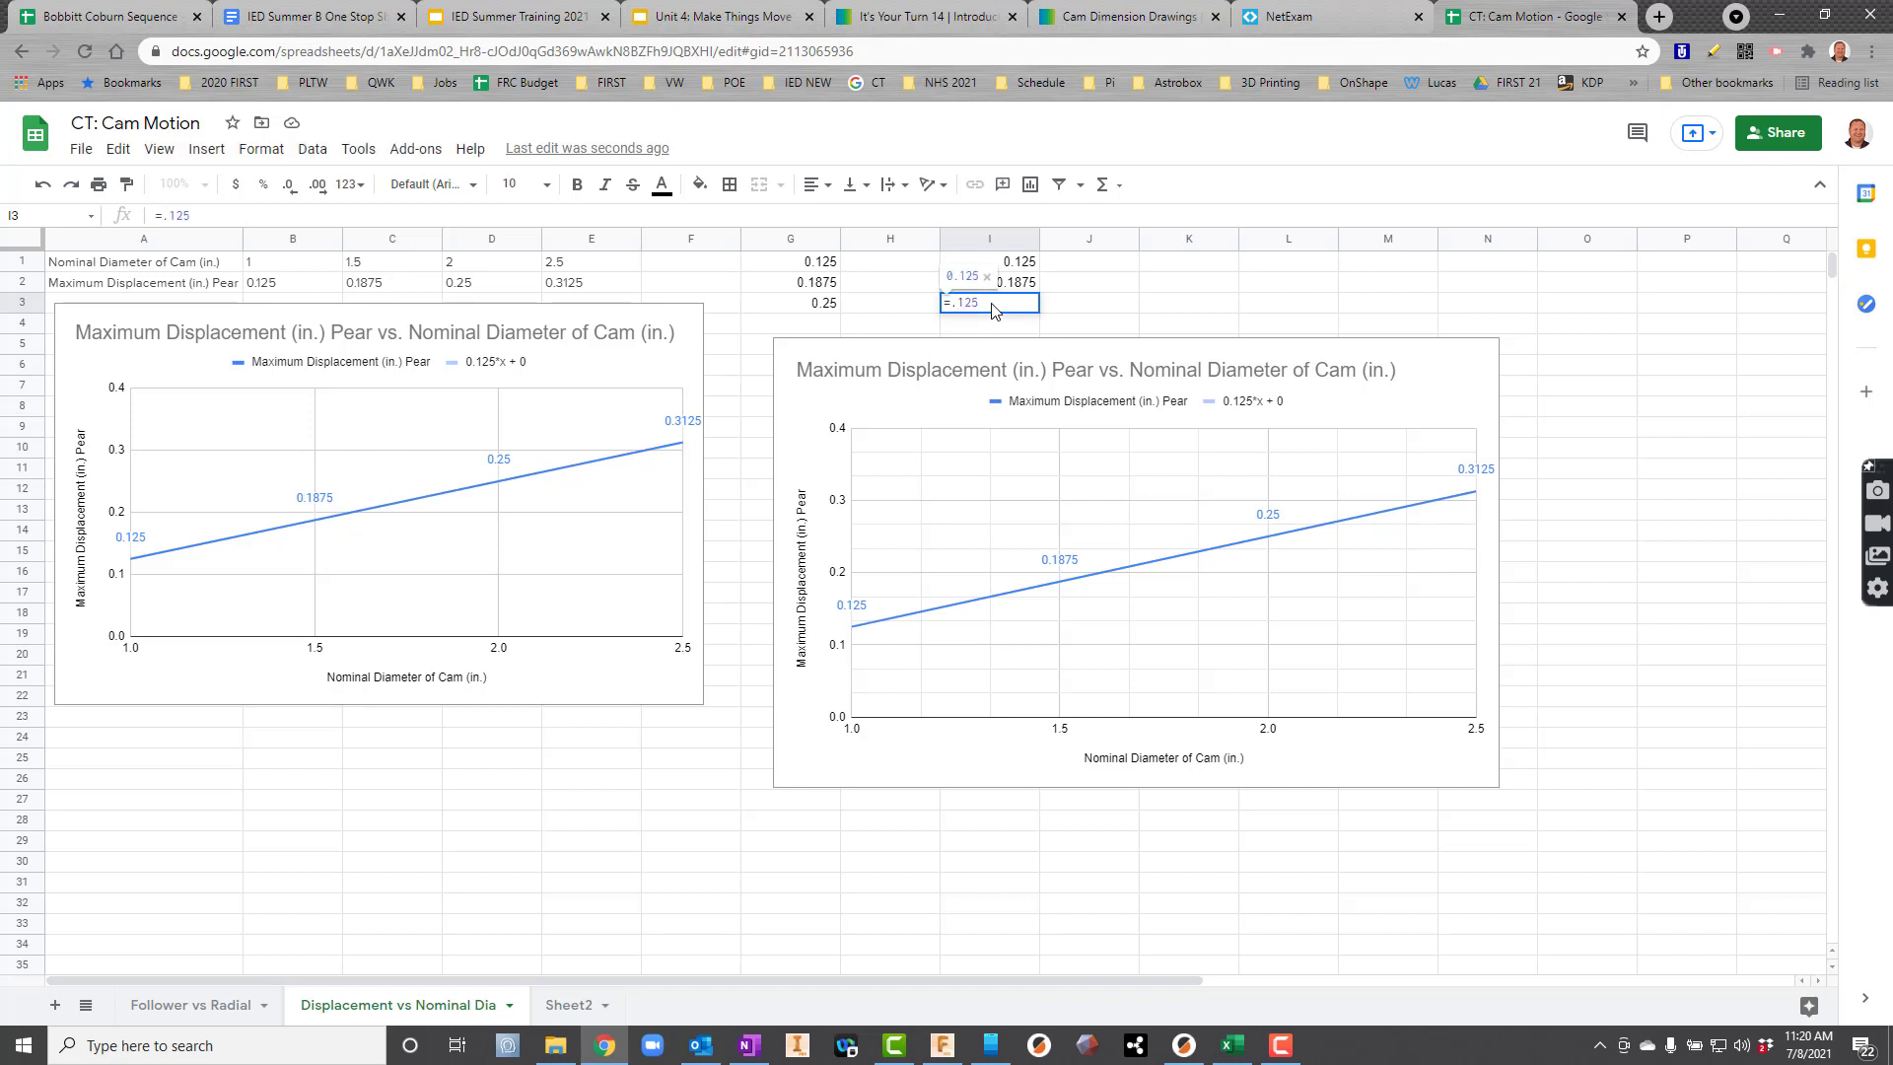
pyautogui.write('*2.0')
pyautogui.press('Return')
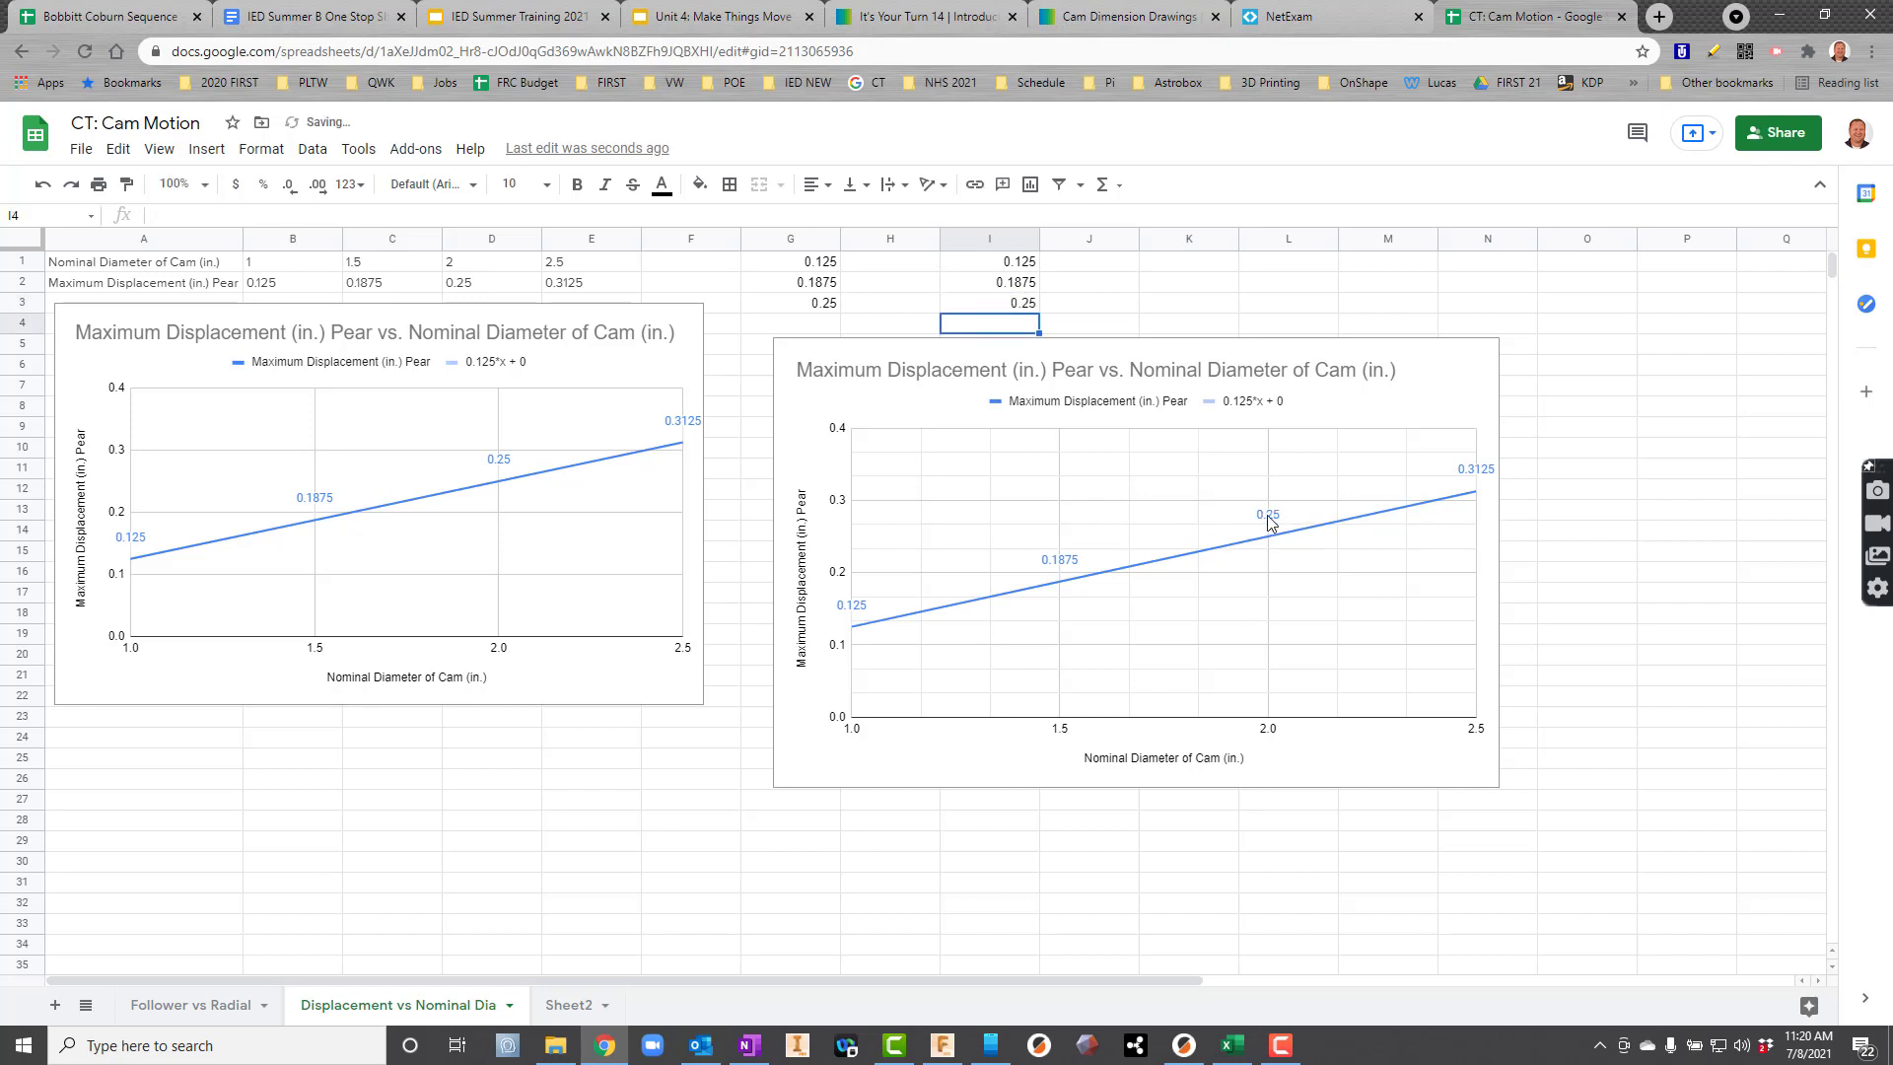